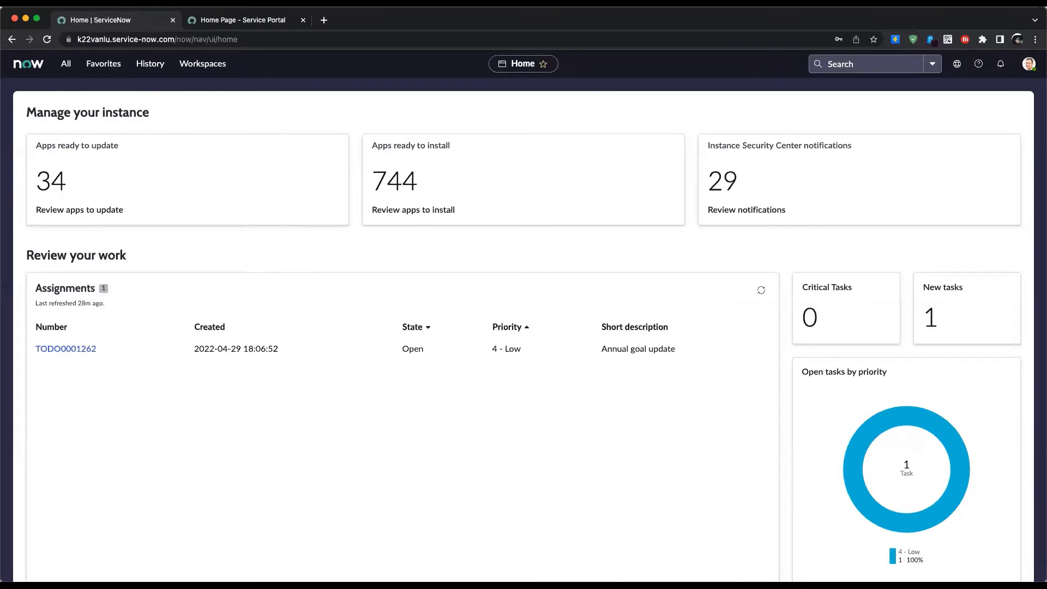
# Open Conversational Interfaces Home from the favorites and go to the Custom Greetings & Setup list
pyautogui.click(91, 69)
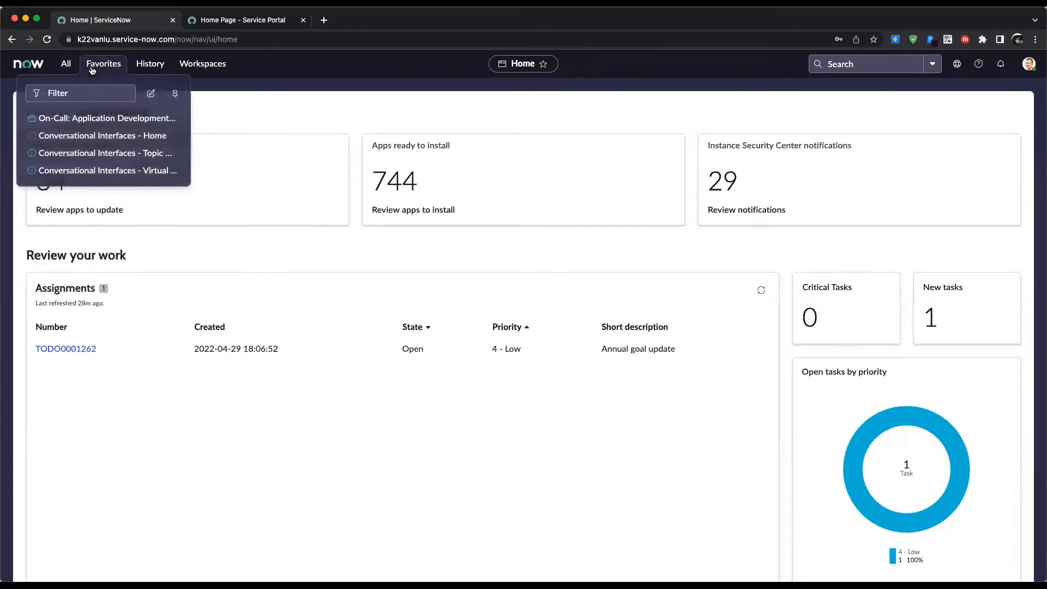
pyautogui.click(86, 137)
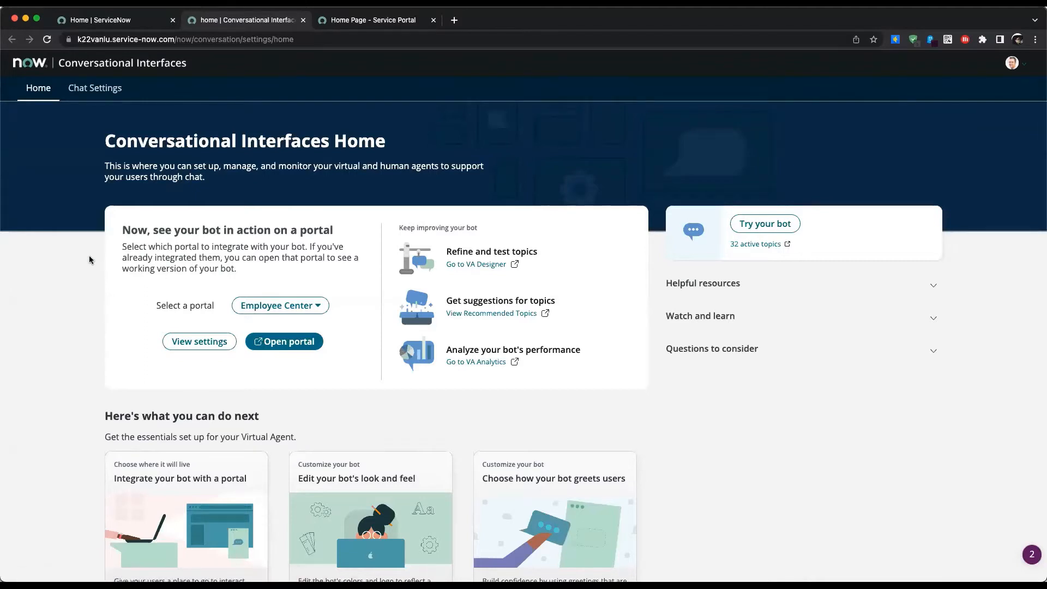
pyautogui.scroll(-1, 89, 255)
pyautogui.scroll(-5, 90, 255)
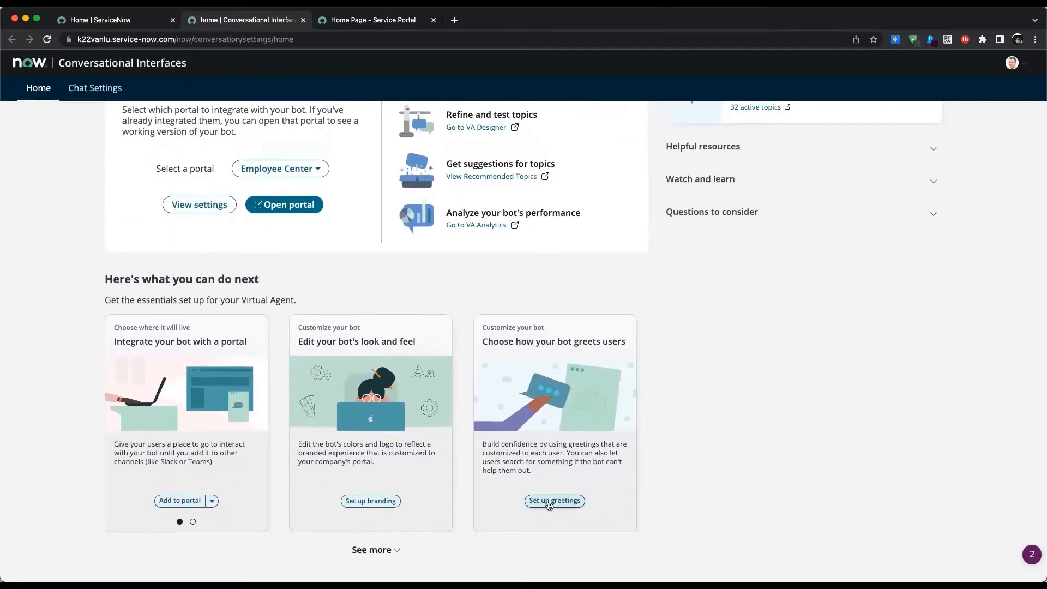
pyautogui.click(549, 502)
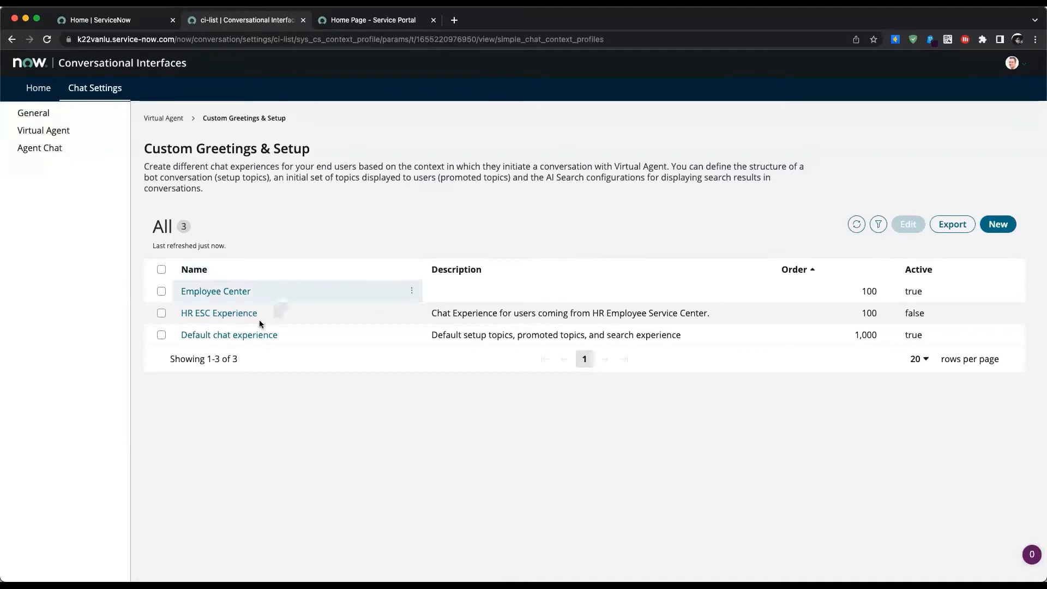
# Open the Default chat experience record and display its setup topics
pyautogui.click(234, 336)
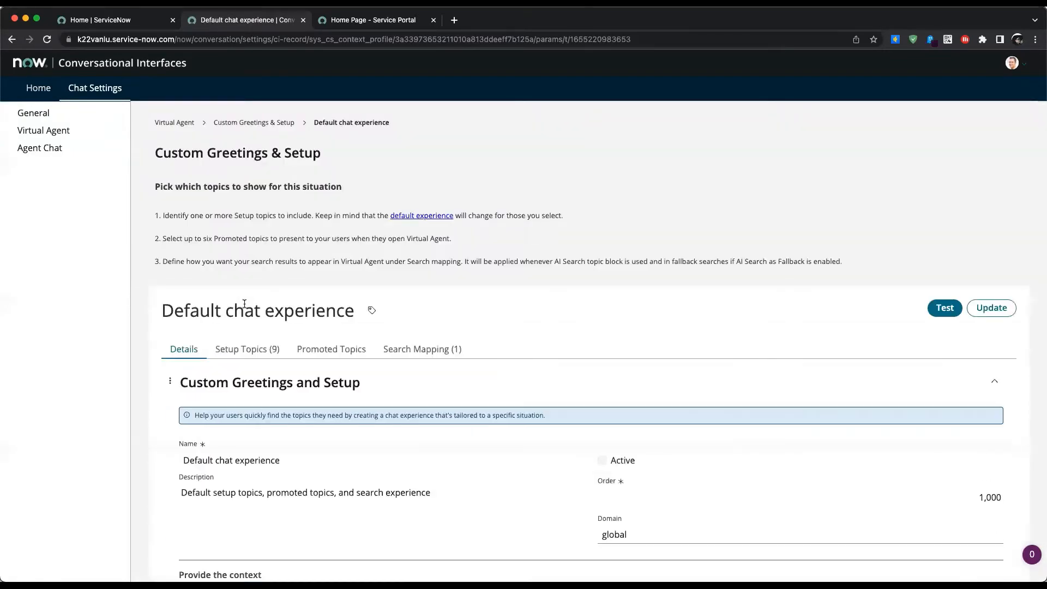
pyautogui.scroll(-1, 244, 305)
pyautogui.click(244, 312)
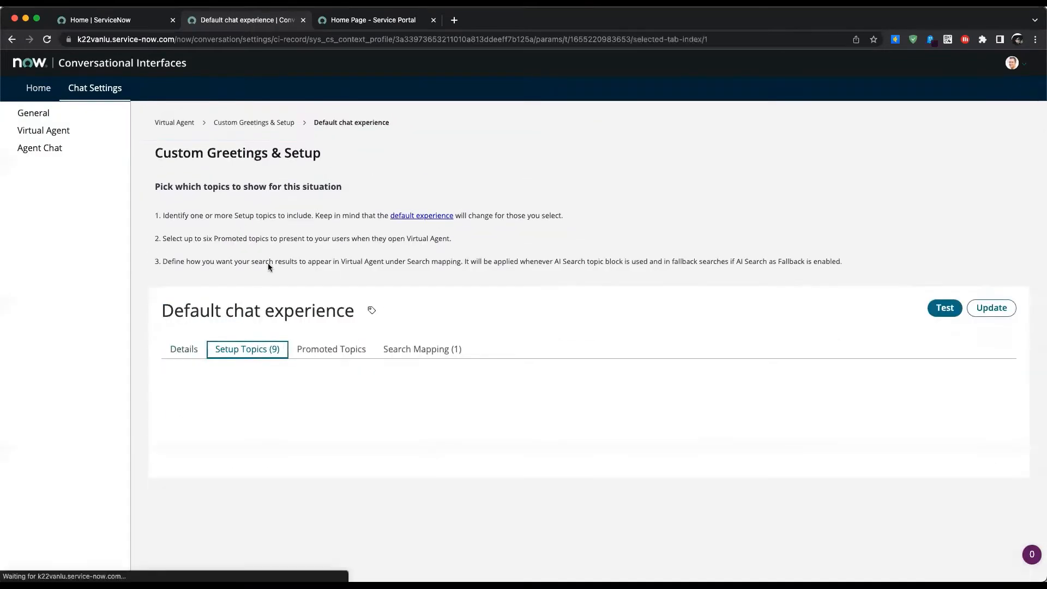
pyautogui.scroll(-3, 269, 258)
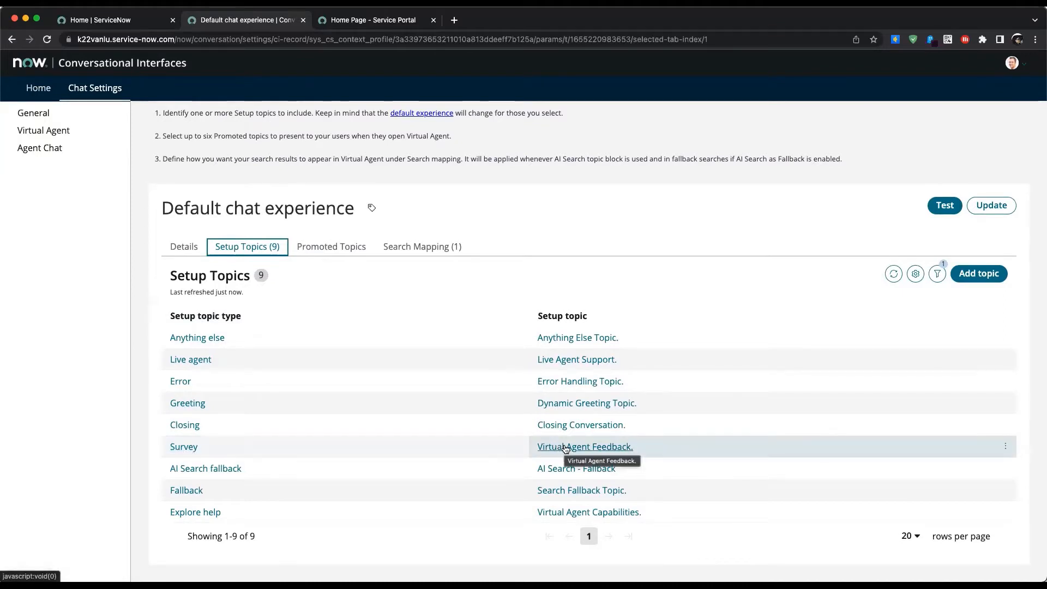
# Open the Survey setup topic and review the topics available for it, leaving the assigned topic as is
pyautogui.click(173, 446)
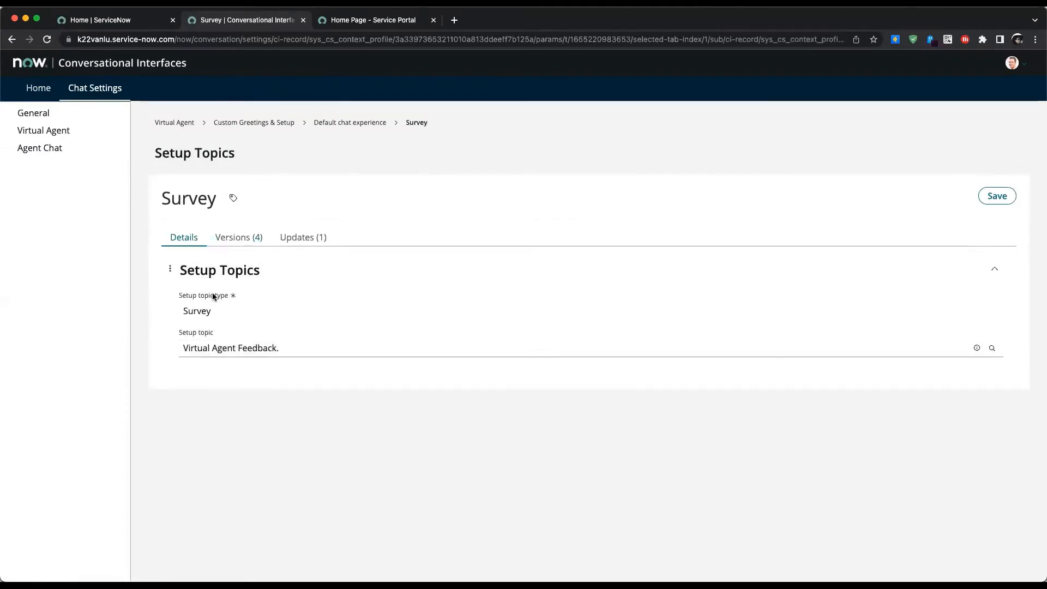
pyautogui.click(990, 352)
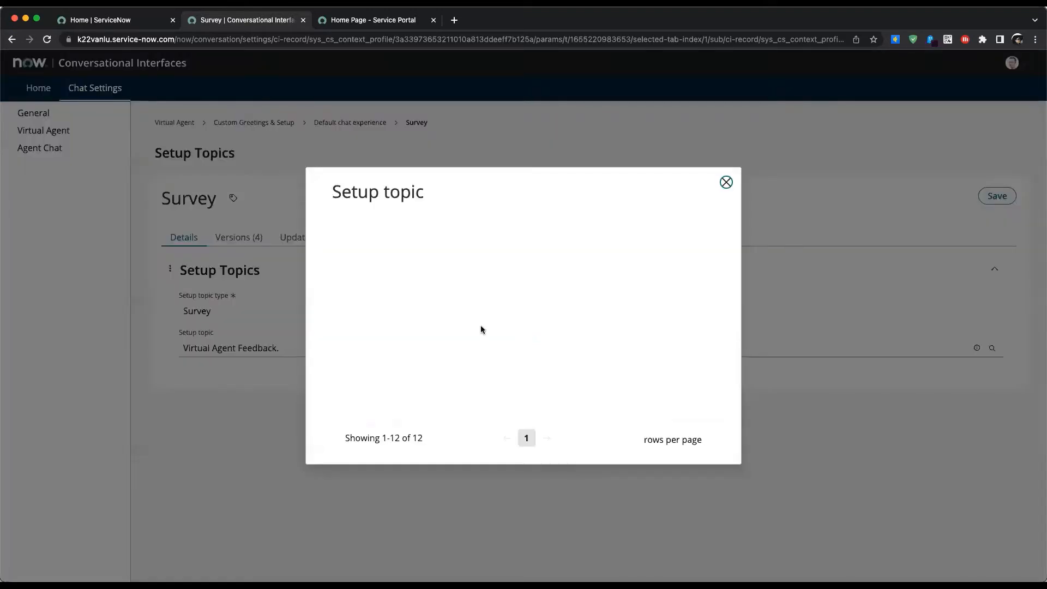
pyautogui.scroll(-3, 444, 312)
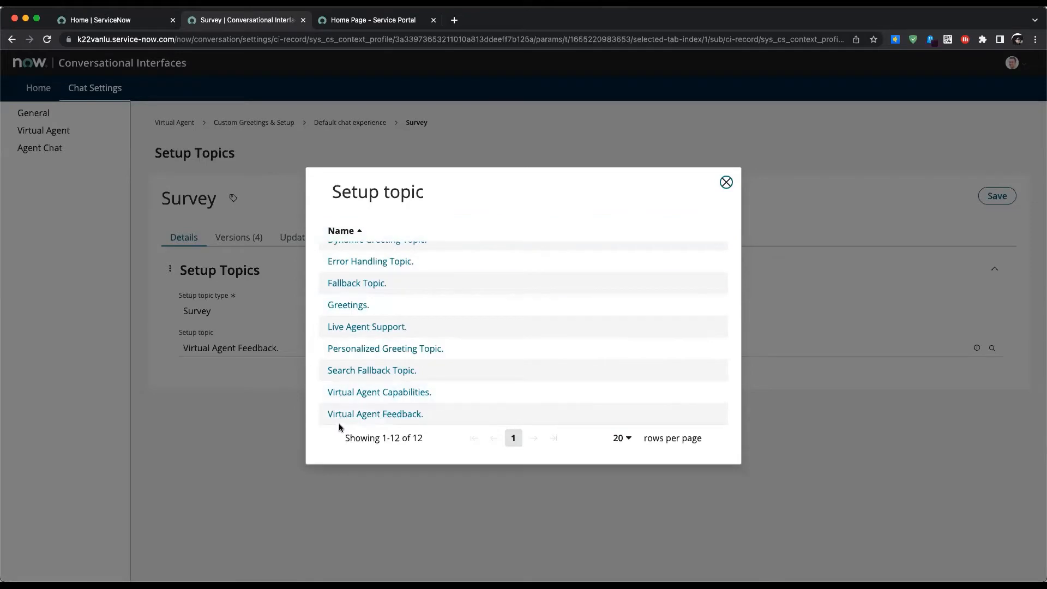
pyautogui.click(726, 183)
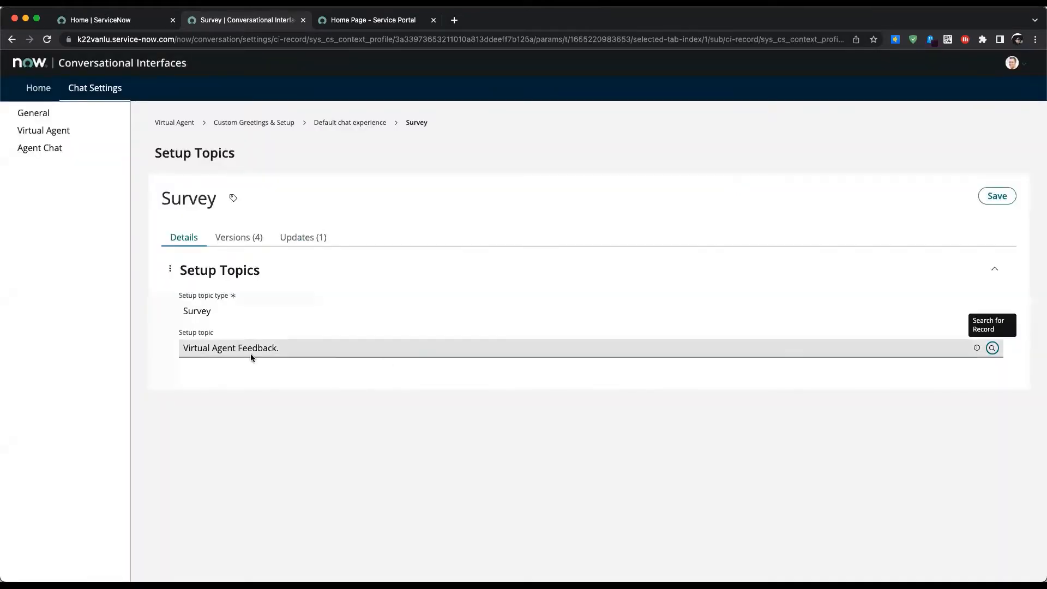
# Go back to the Default chat experience and review which topic is assigned to each setup topic type
pyautogui.click(265, 123)
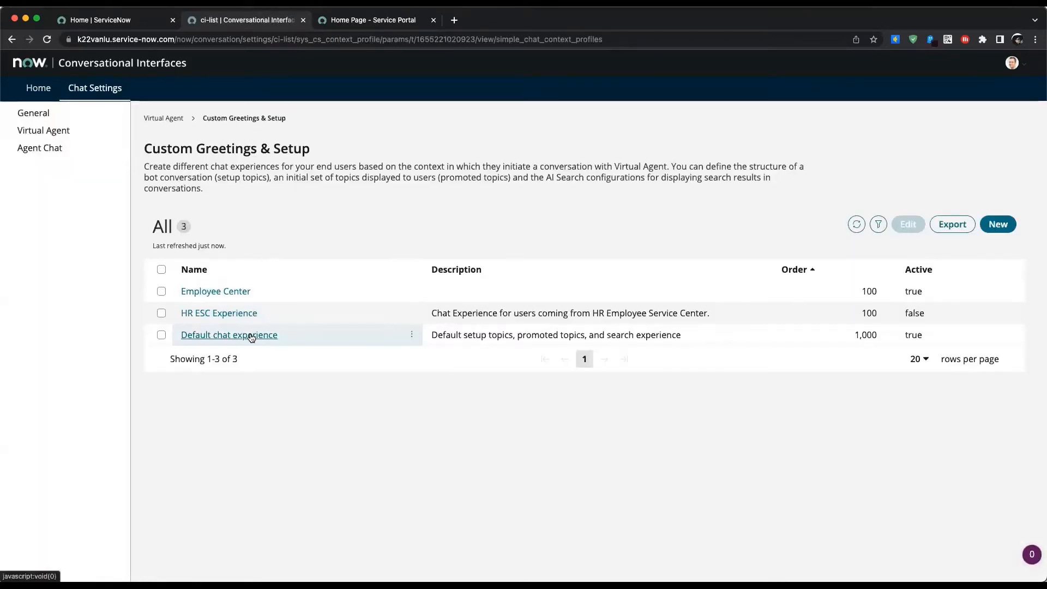
pyautogui.click(251, 334)
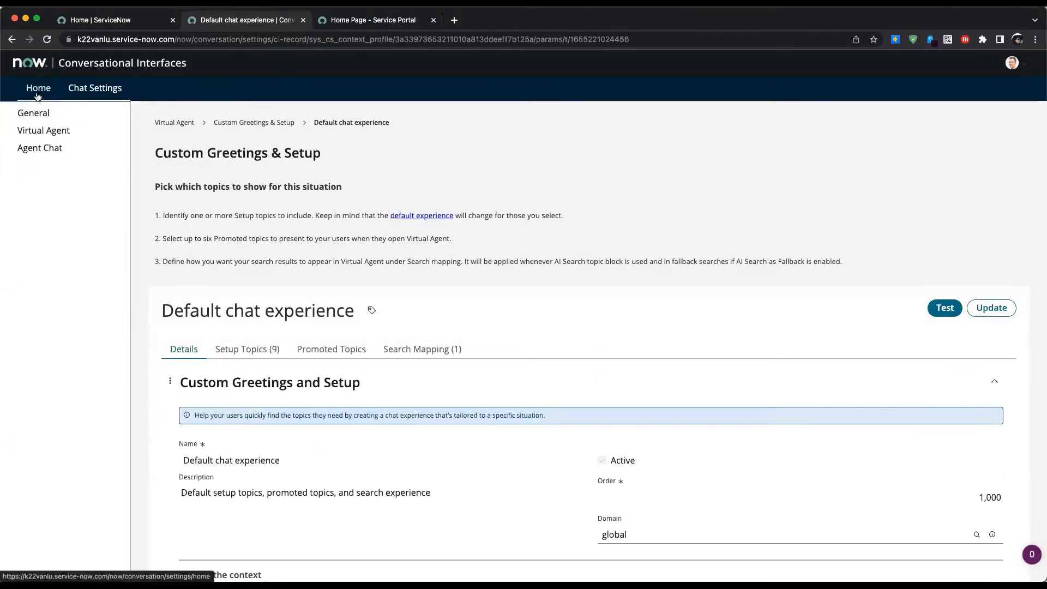
pyautogui.scroll(-3, 251, 224)
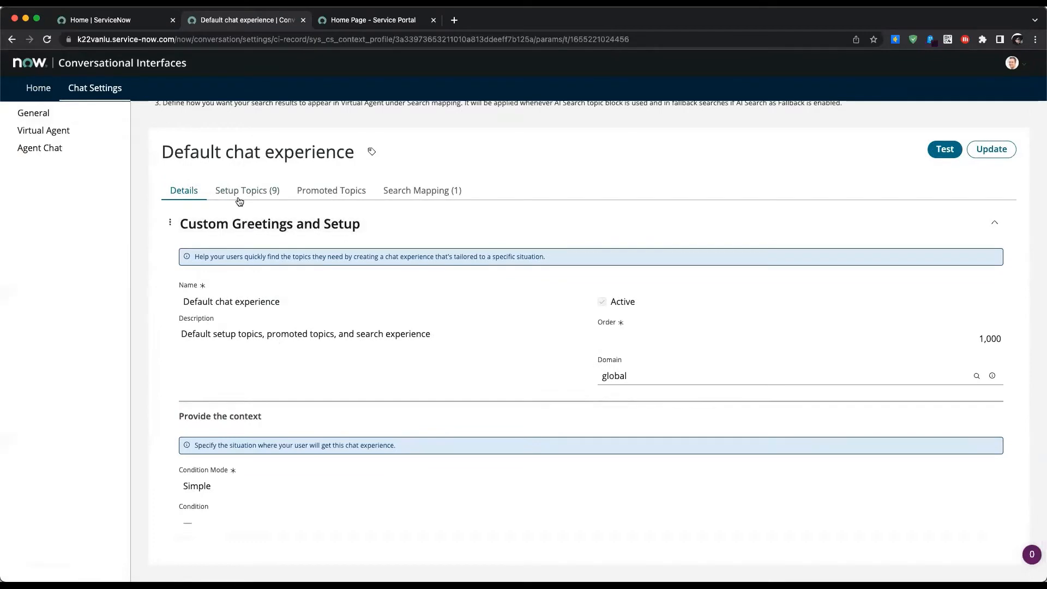
pyautogui.click(240, 197)
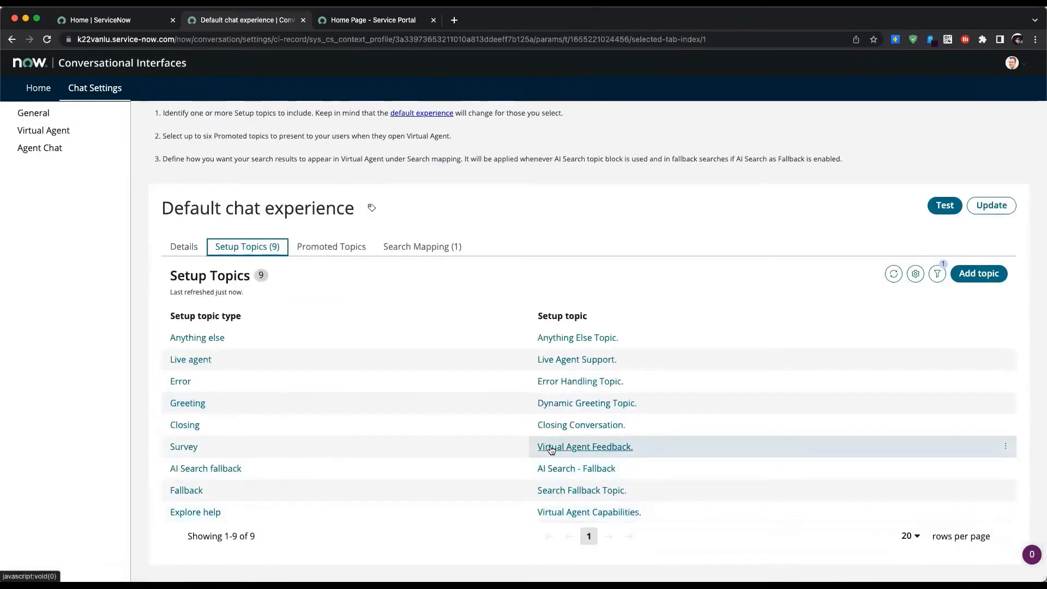
pyautogui.scroll(2, 158, 176)
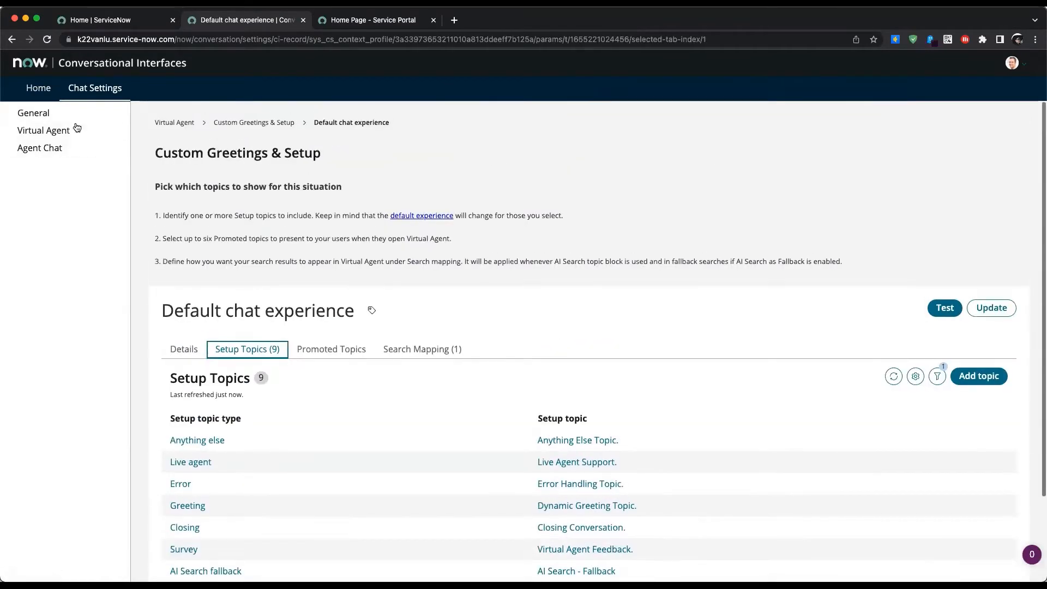
# Find the Virtual Agent Feedback topic in Virtual Agent Designer by searching "virtu", and inspect its Survey topic block's properties
pyautogui.click(34, 92)
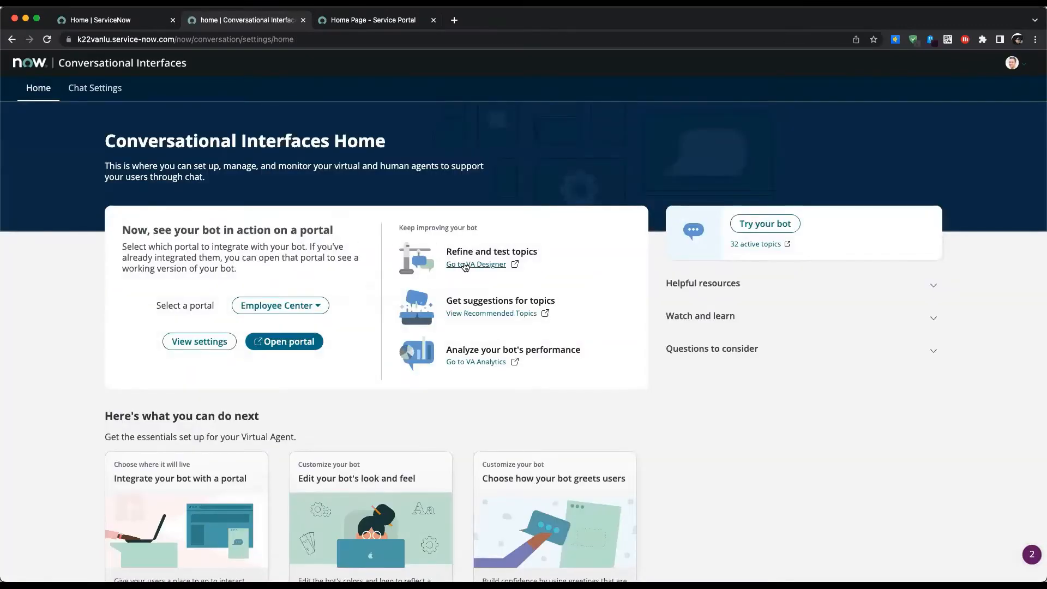
pyautogui.click(464, 265)
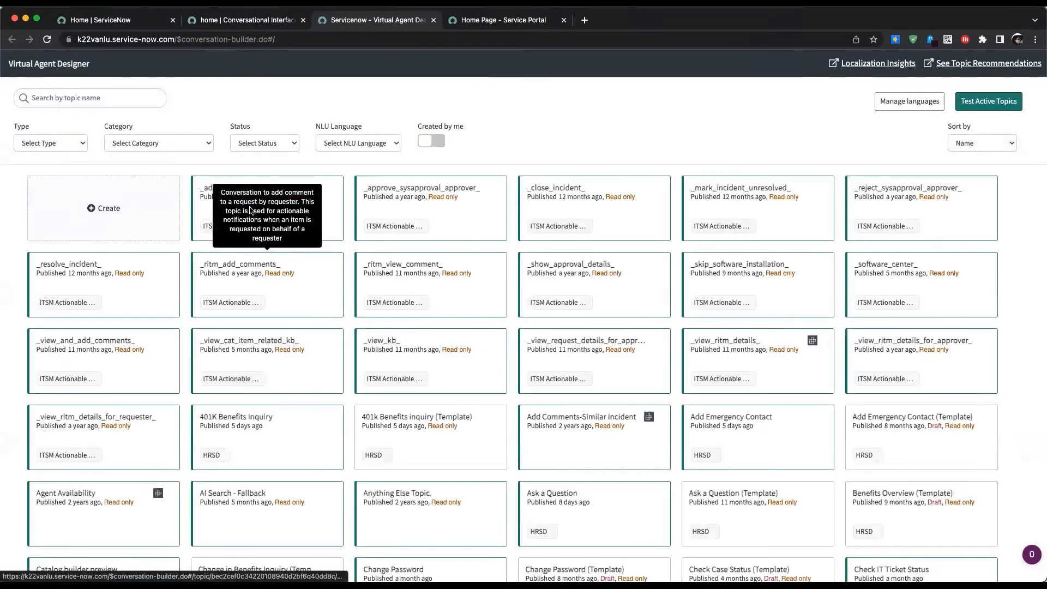
pyautogui.click(110, 99)
pyautogui.write('virtu')
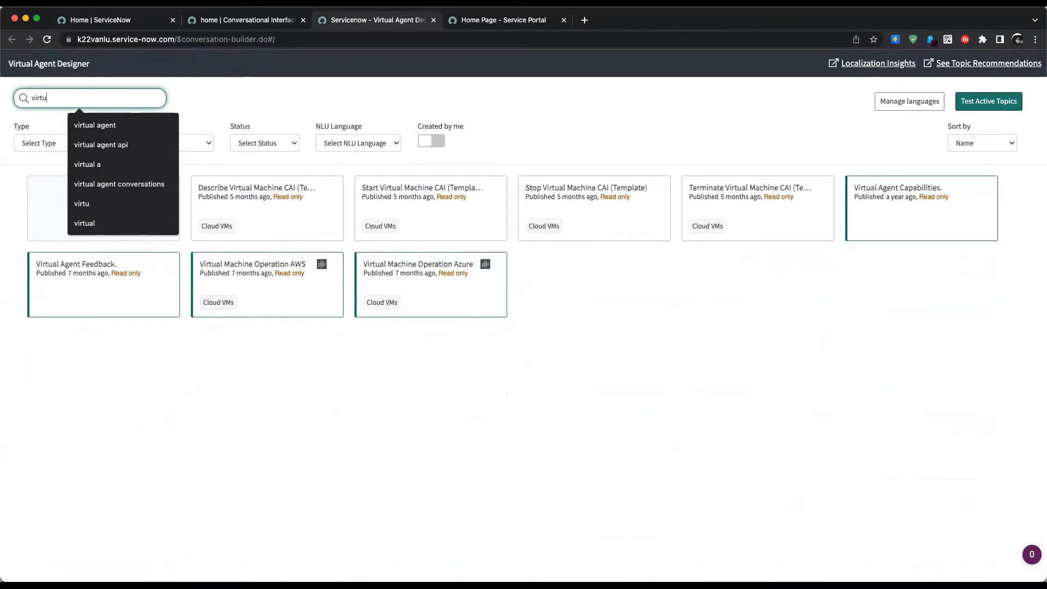
pyautogui.click(110, 294)
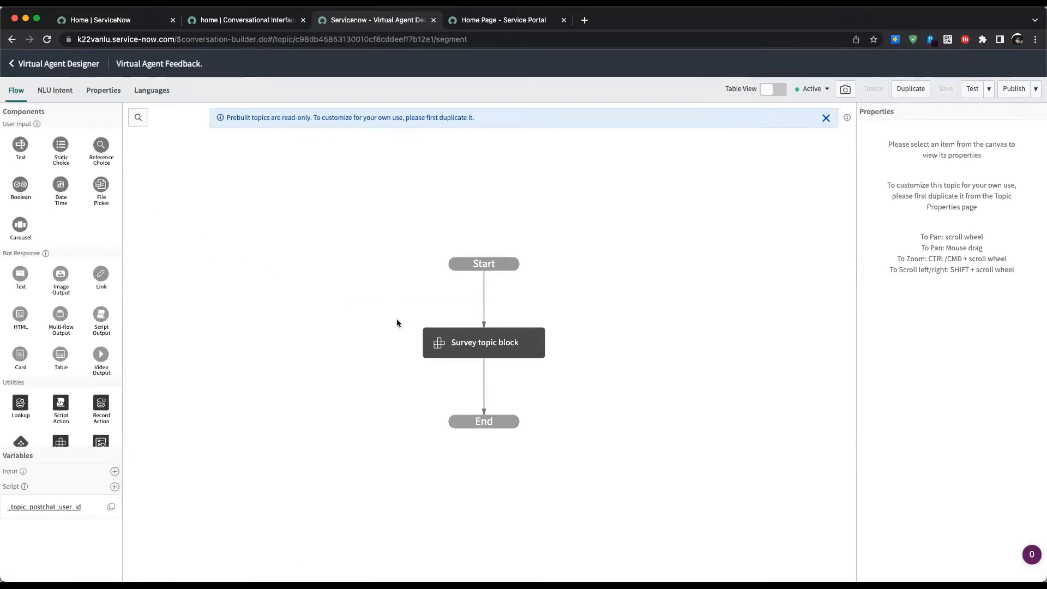
pyautogui.click(479, 343)
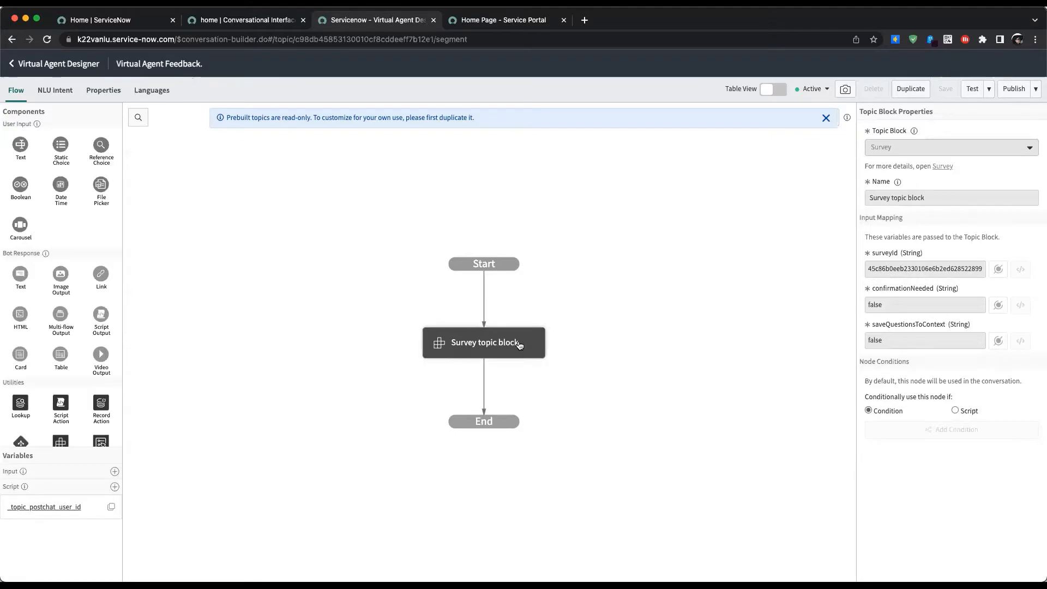
# Search the designer's topics for "survey", open the Survey topic block and examine its flow
pyautogui.click(19, 67)
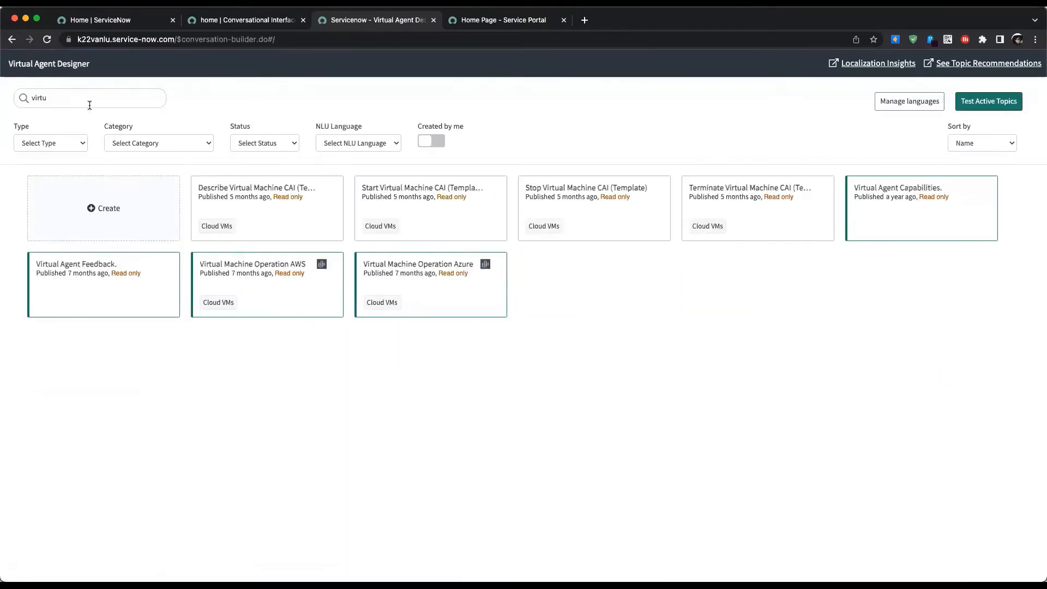
pyautogui.doubleClick(90, 104)
pyautogui.write('survey')
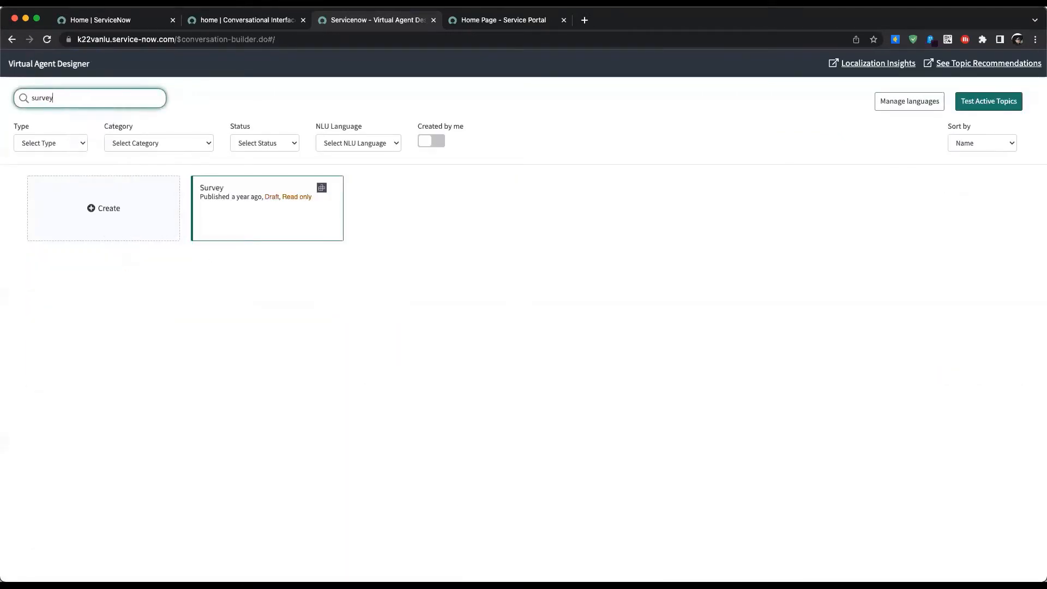
pyautogui.click(248, 214)
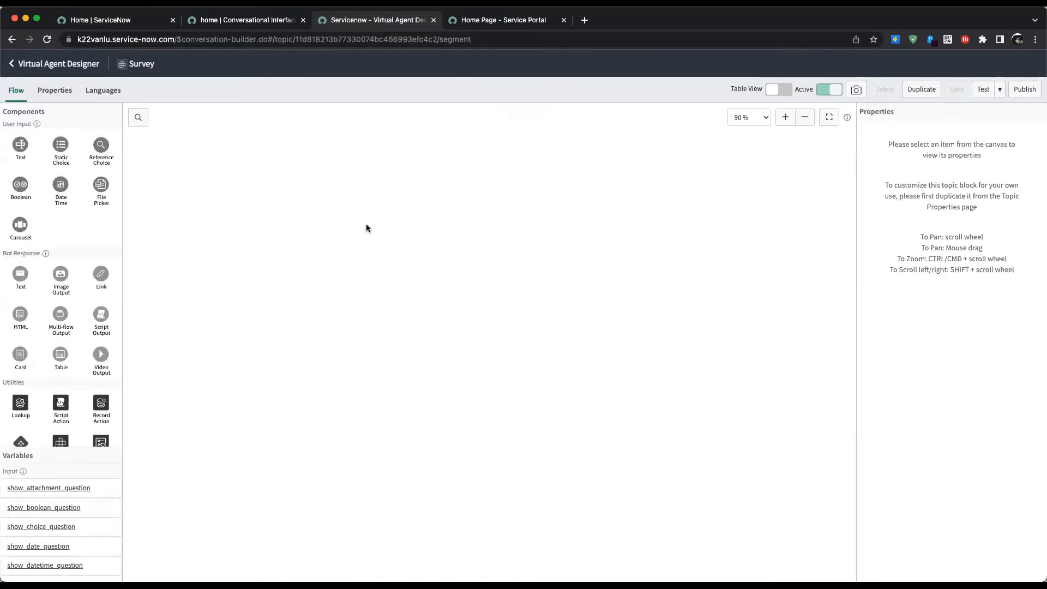
pyautogui.scroll(2, 695, 213)
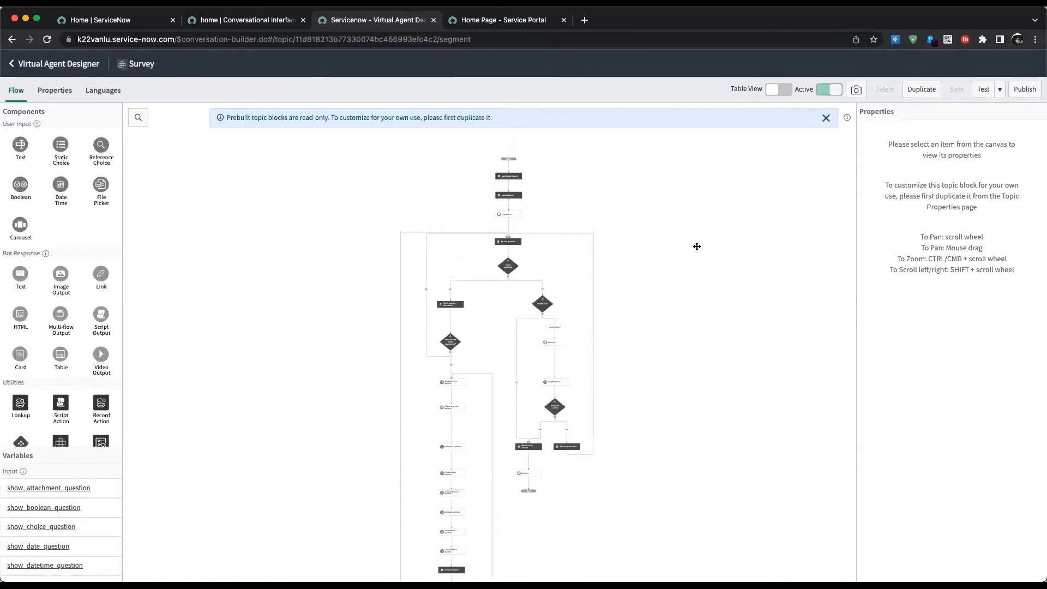
pyautogui.scroll(-1, 686, 234)
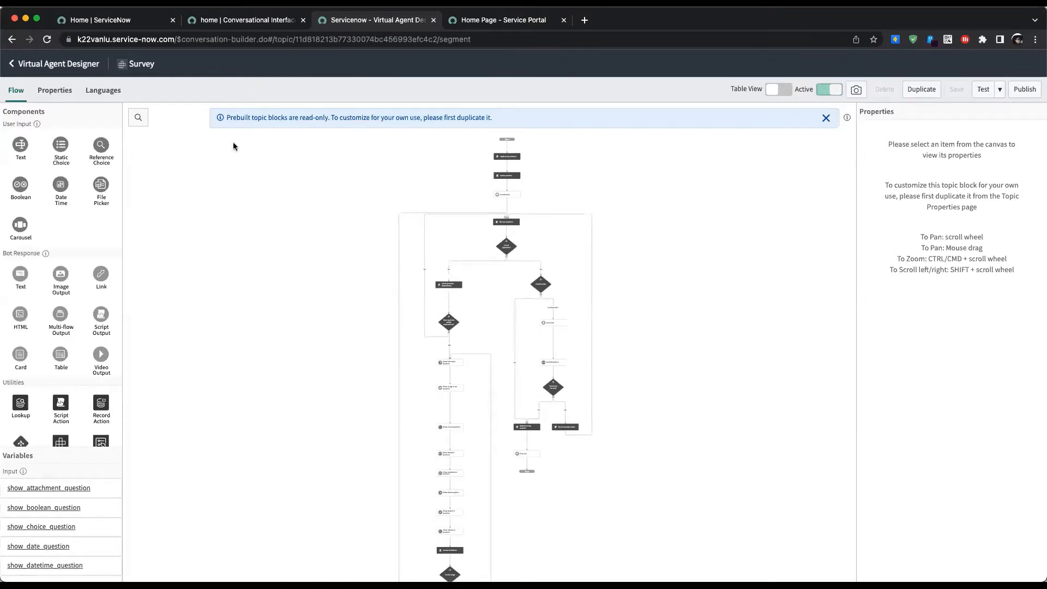
# Return to the topic list and search for "virtu" to locate the Virtual Agent Feedback topic
pyautogui.click(11, 64)
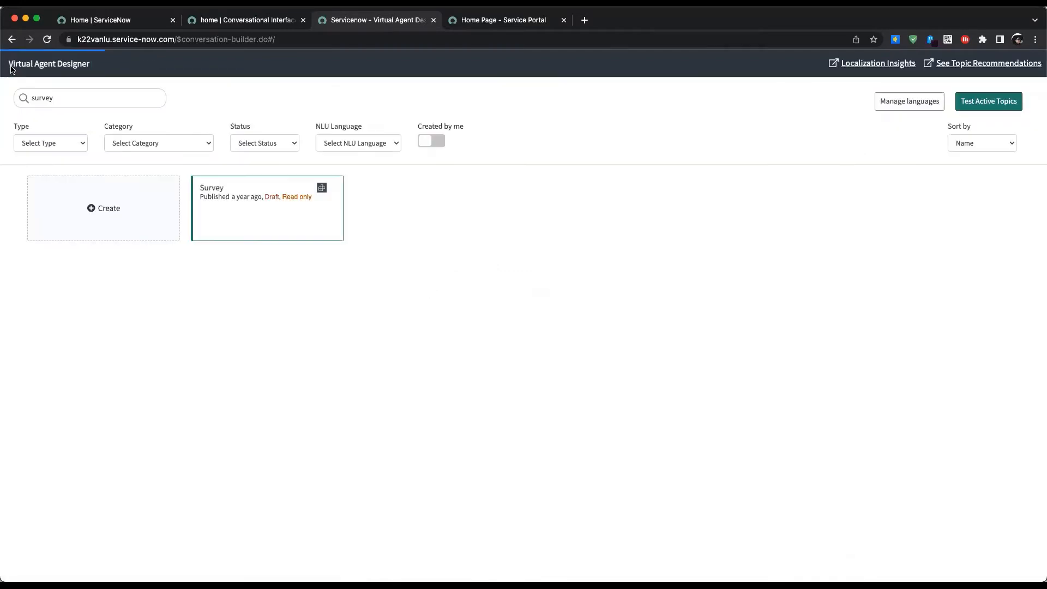
pyautogui.doubleClick(85, 100)
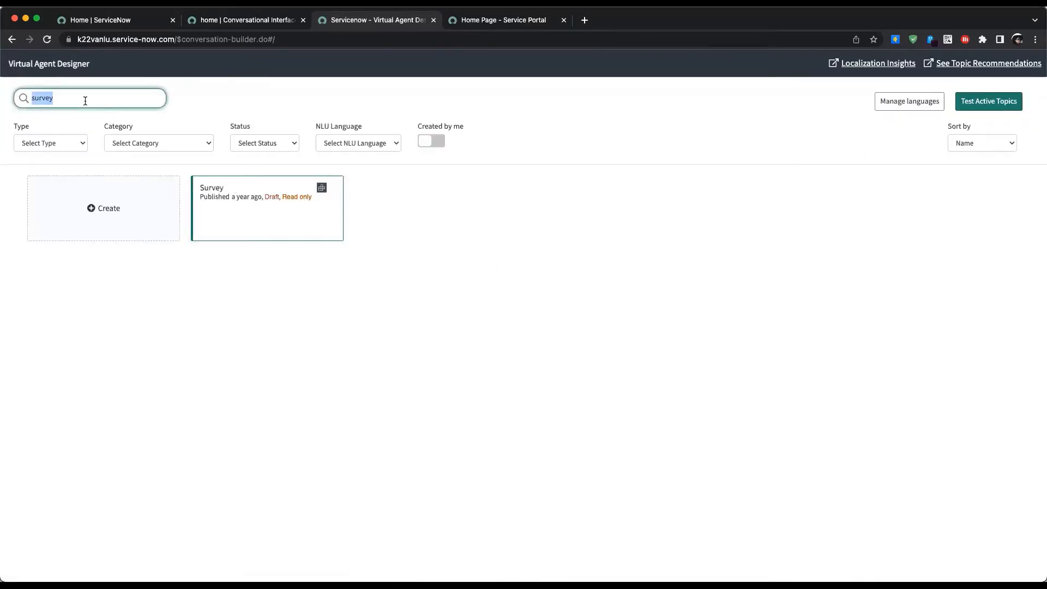
pyautogui.write('virtu')
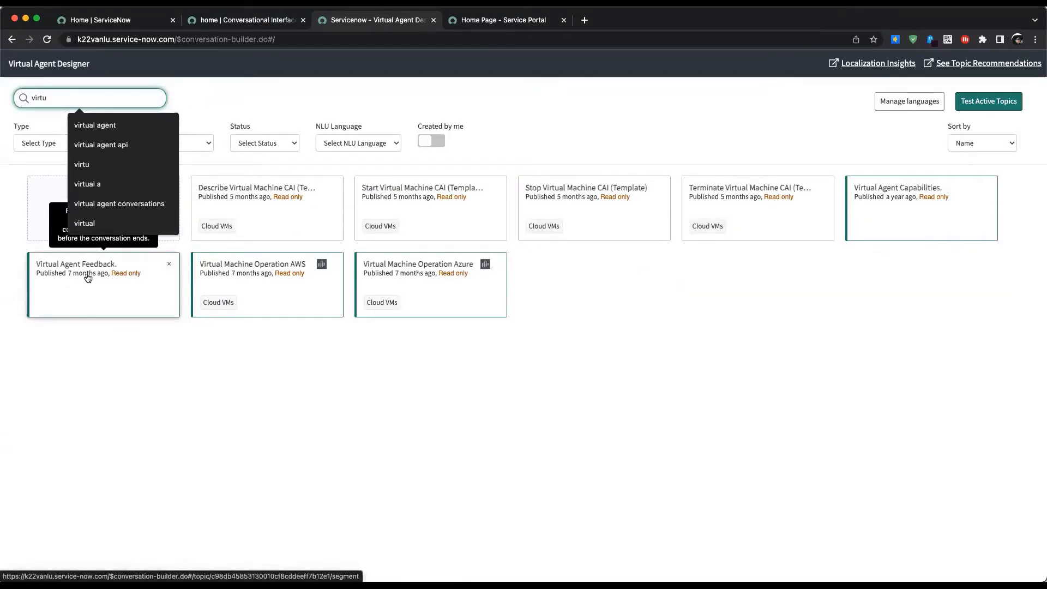
pyautogui.click(108, 338)
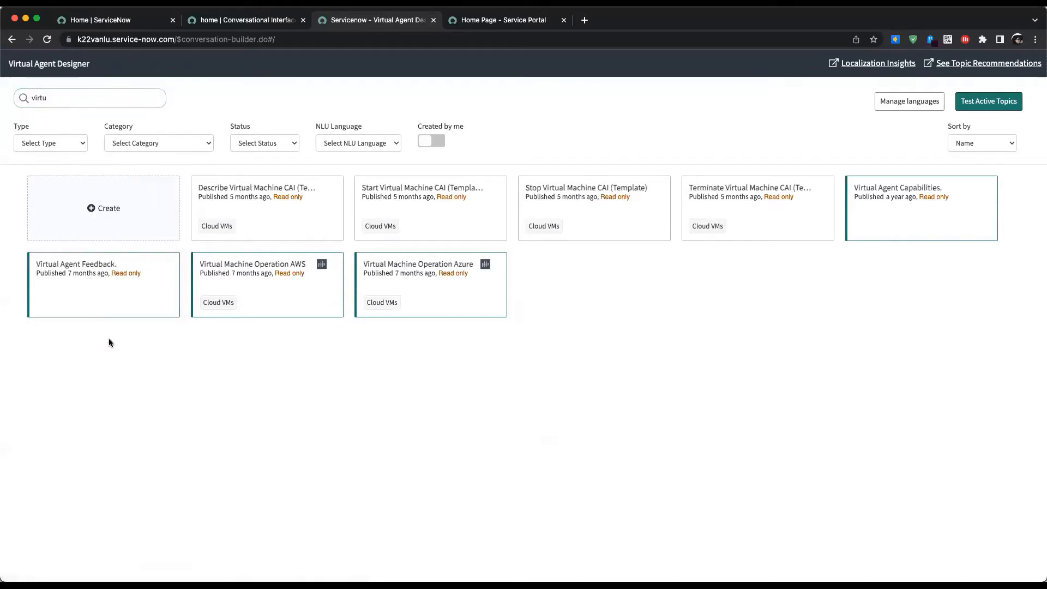
# Clear the topic name search so the full topic list is shown
pyautogui.click(59, 102)
pyautogui.doubleClick(59, 103)
pyautogui.press('BackSpace')
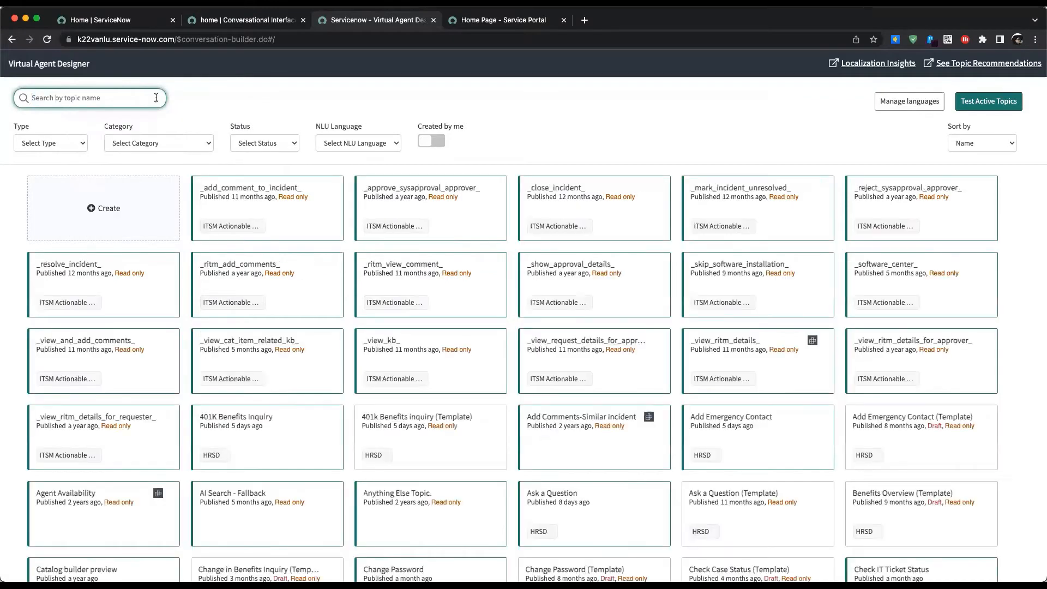
pyautogui.click(230, 96)
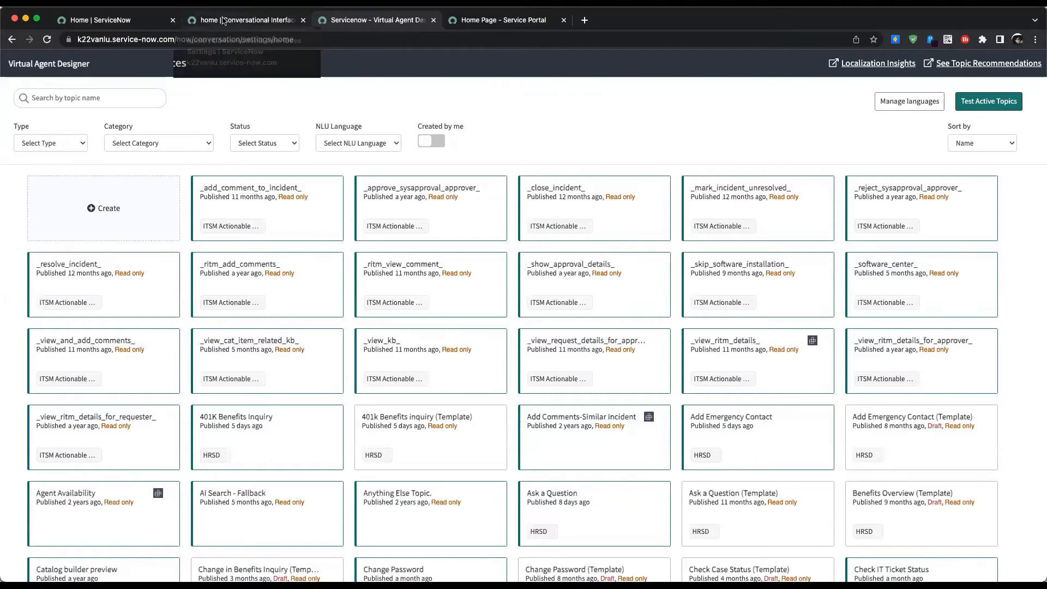
# Switch to the Service Portal home page and start a Virtual Agent chat
pyautogui.click(222, 19)
pyautogui.click(346, 21)
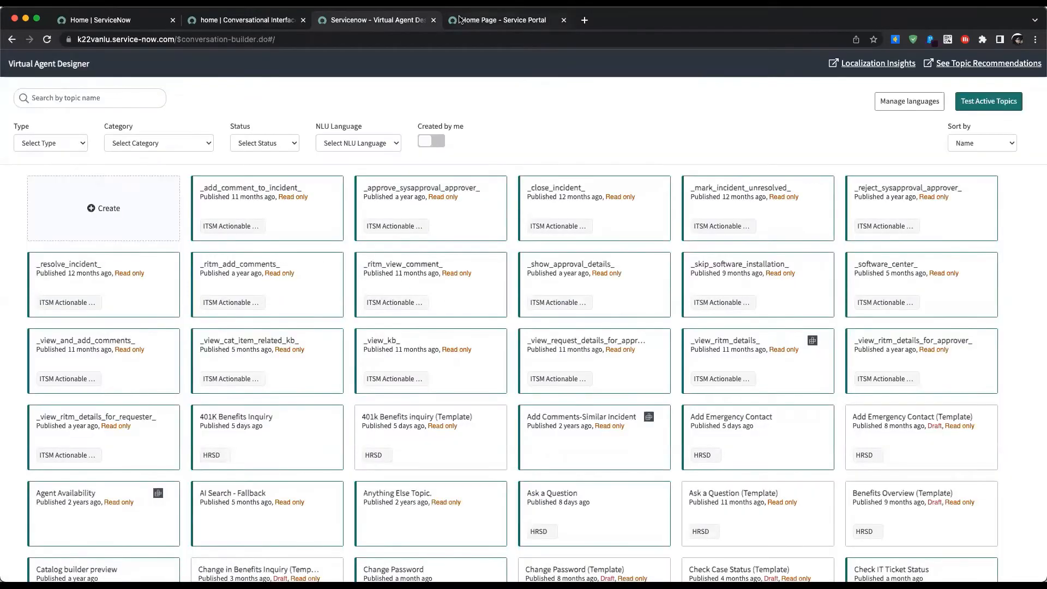
pyautogui.click(478, 23)
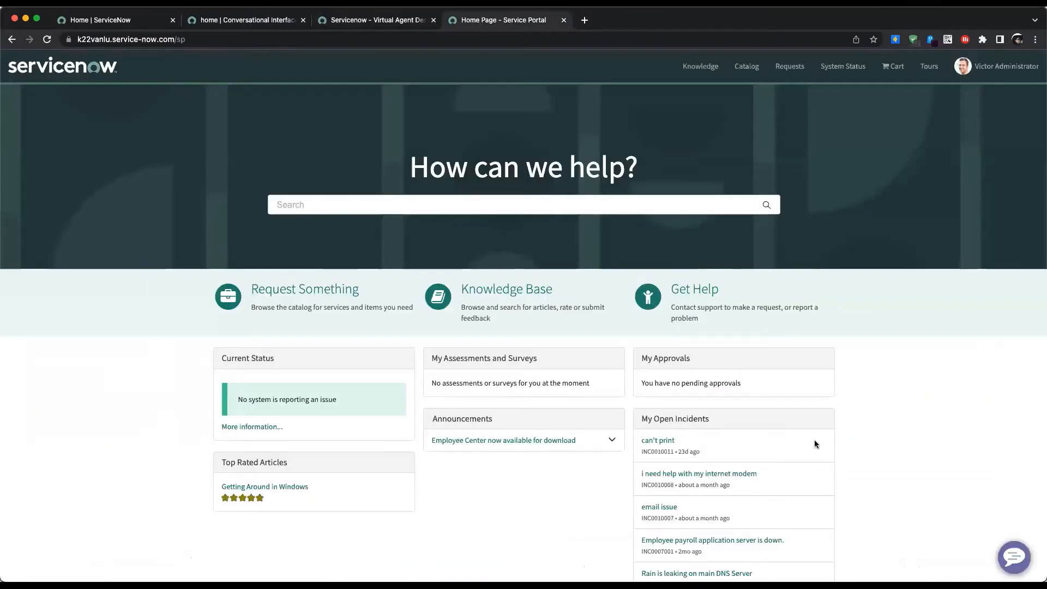
pyautogui.click(1014, 557)
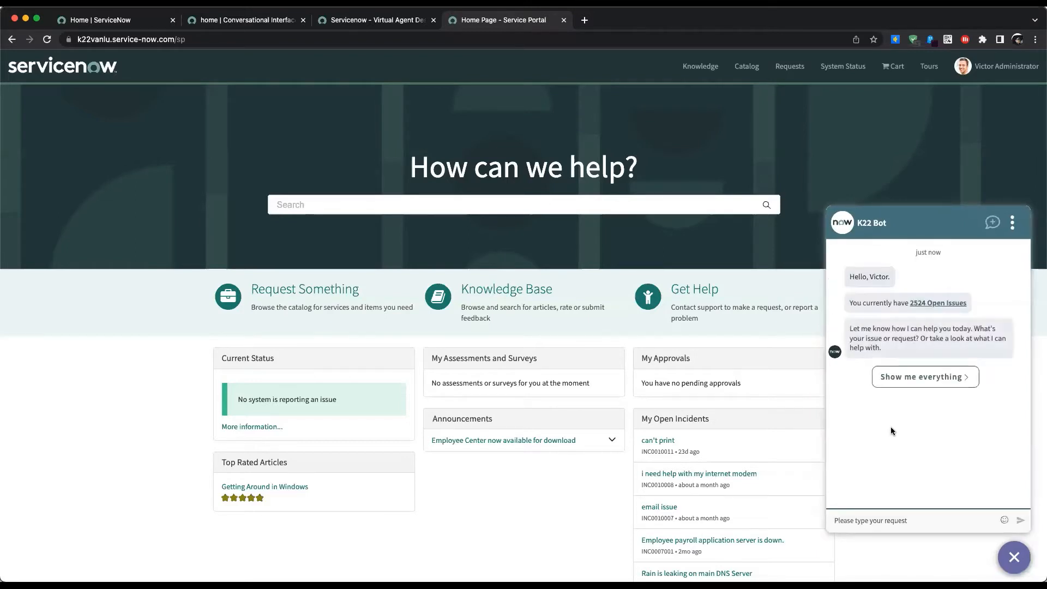
# Run the K22 test topic in the bot chat, decline further assistance and rate the chat experience as Neutral
pyautogui.click(893, 378)
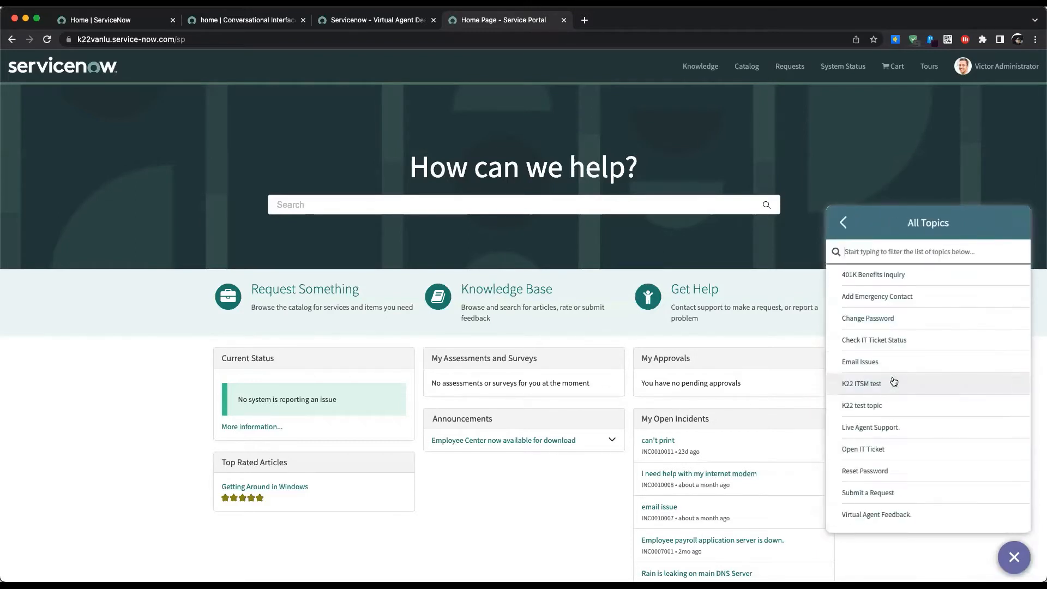
pyautogui.click(873, 405)
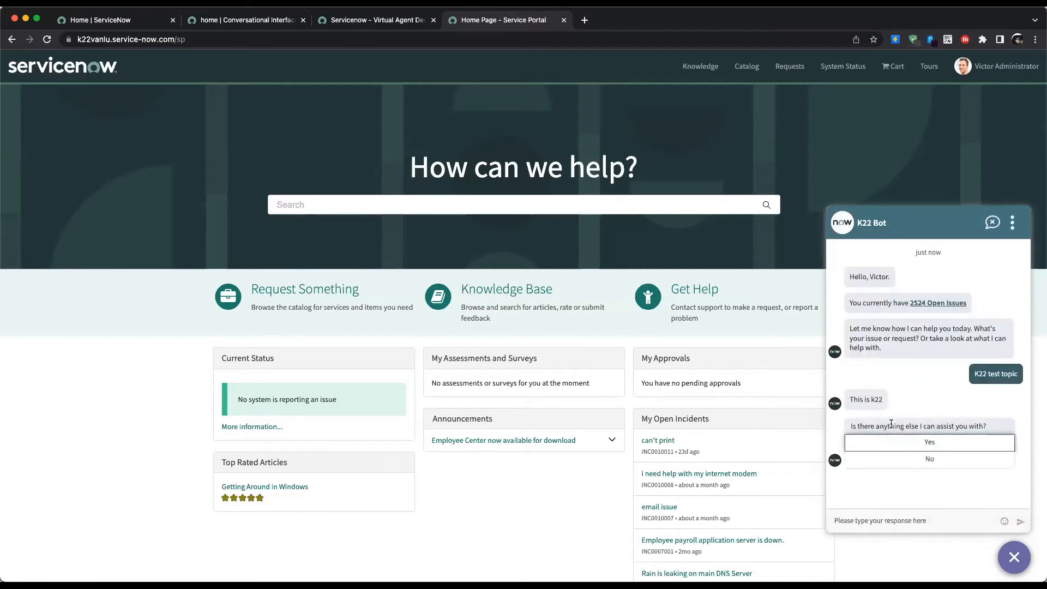
pyautogui.click(911, 460)
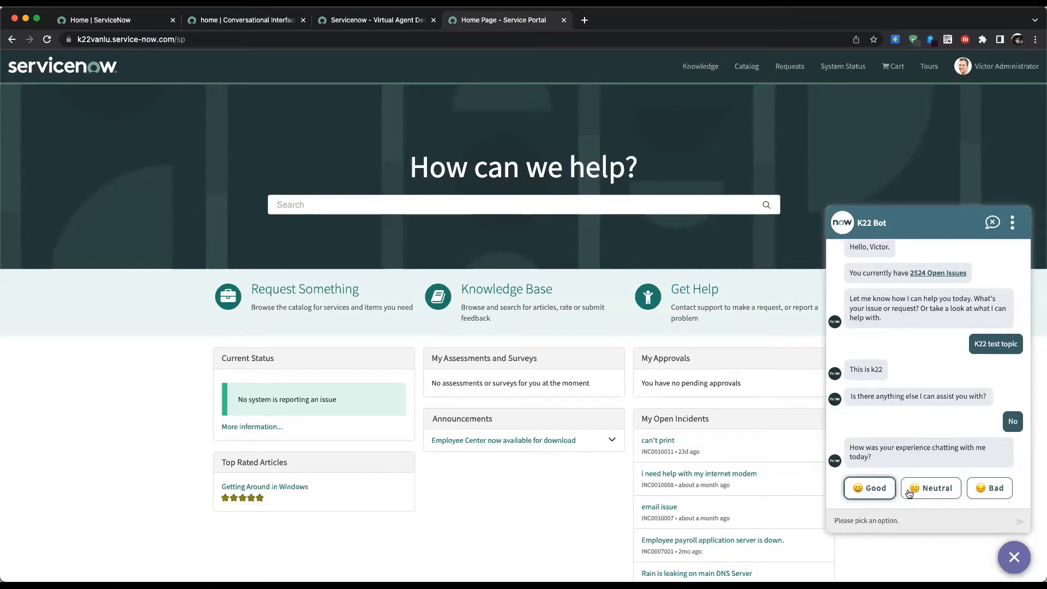
pyautogui.click(930, 489)
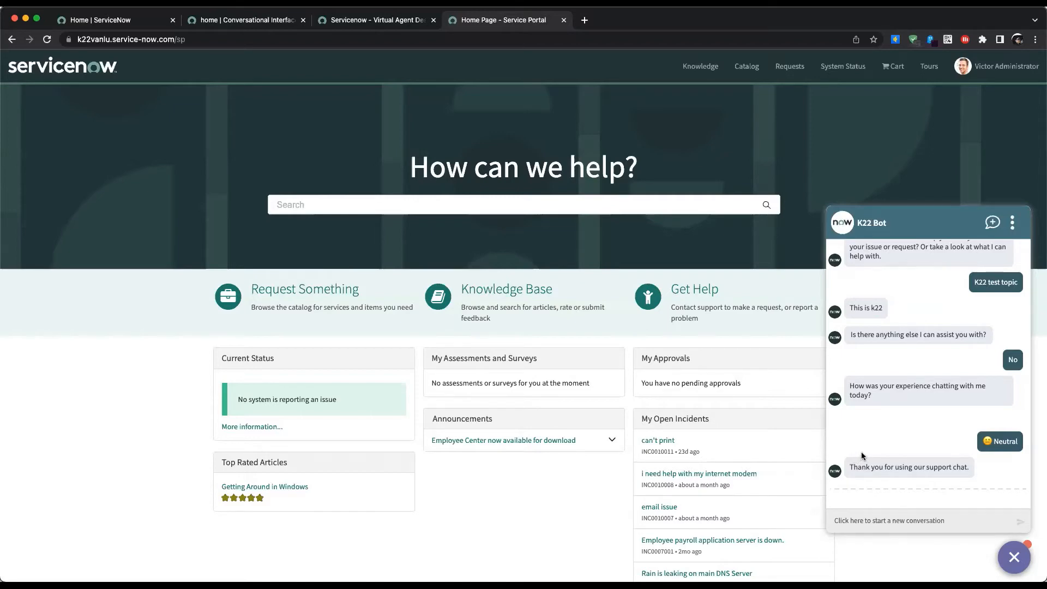
# Open VA Analytics from Conversational Interfaces Home and set the deflection configuration to ITSM VA Default
pyautogui.click(263, 25)
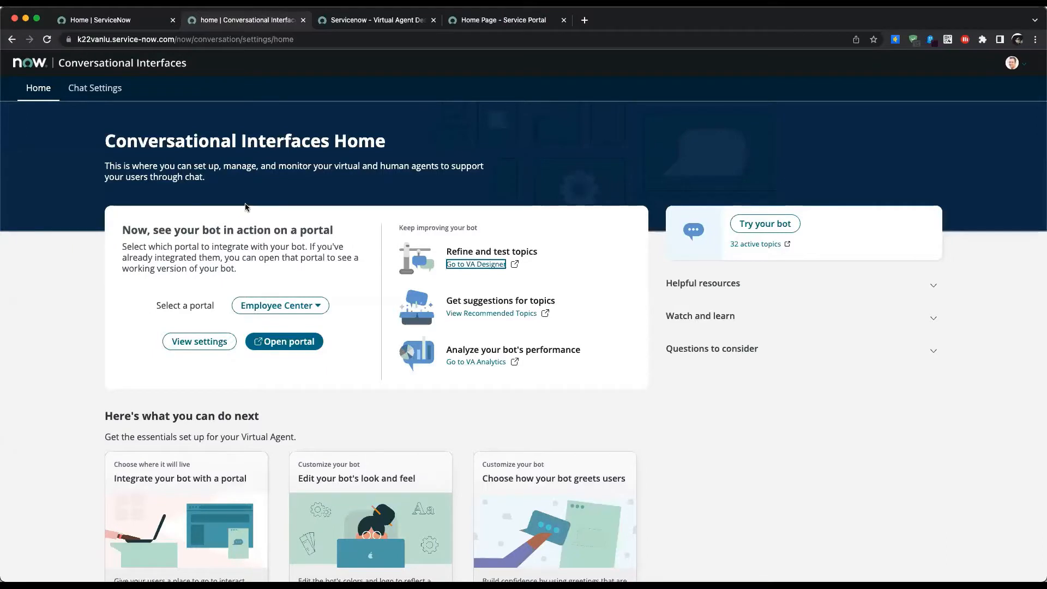
pyautogui.click(476, 363)
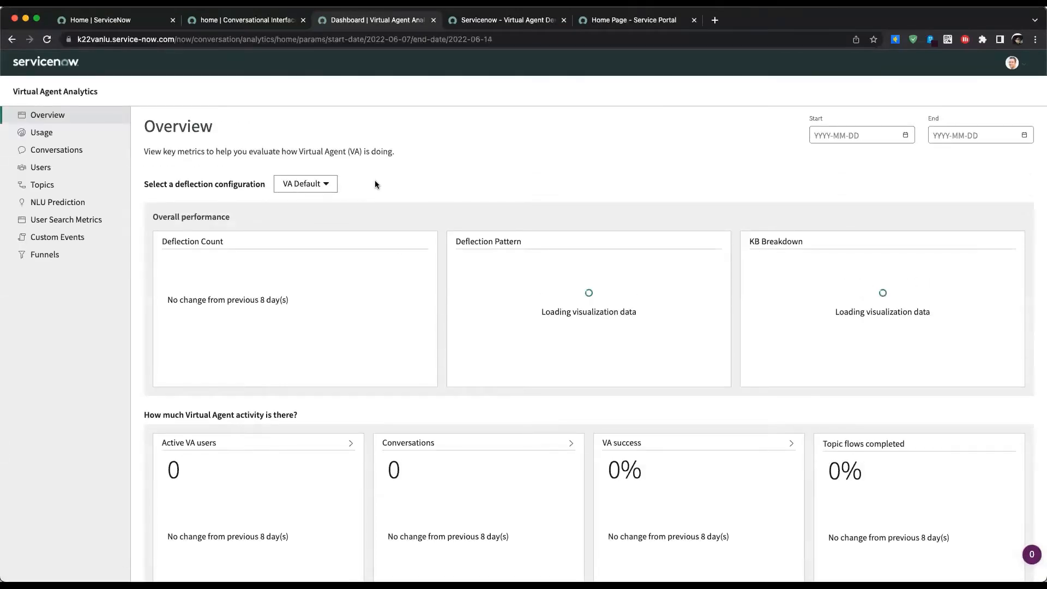
pyautogui.click(317, 191)
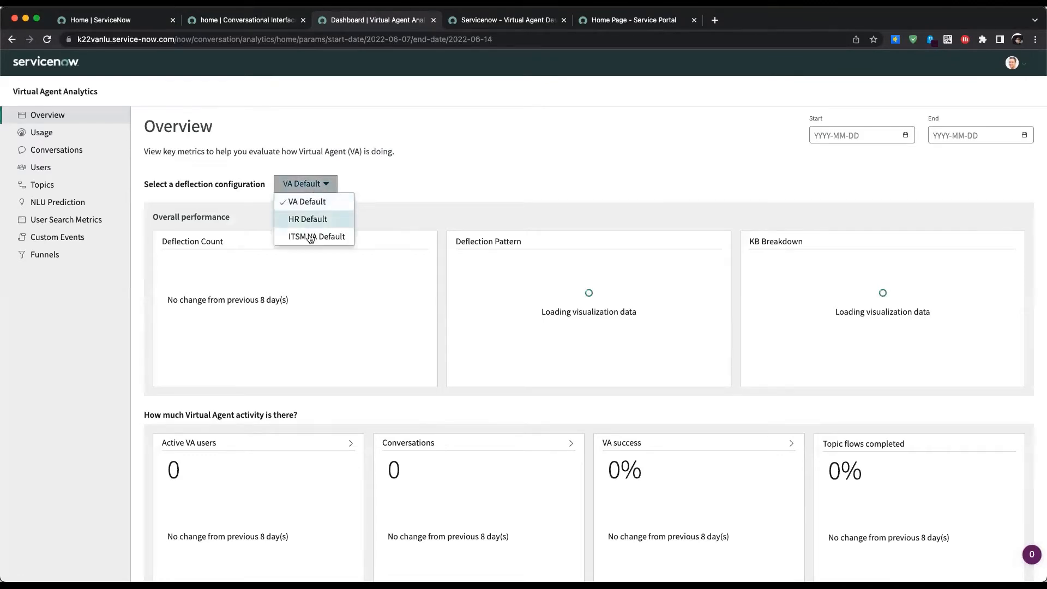
pyautogui.click(312, 233)
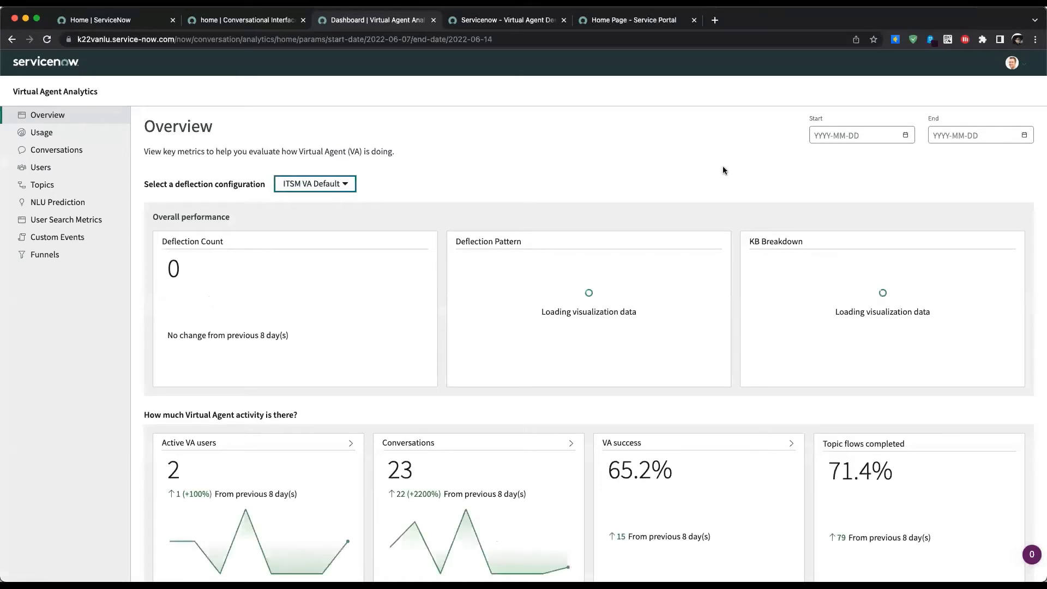
# Set the analytics start date to 2022-05-01 and look over the Virtual Agent performance charts, including User feedback
pyautogui.click(905, 136)
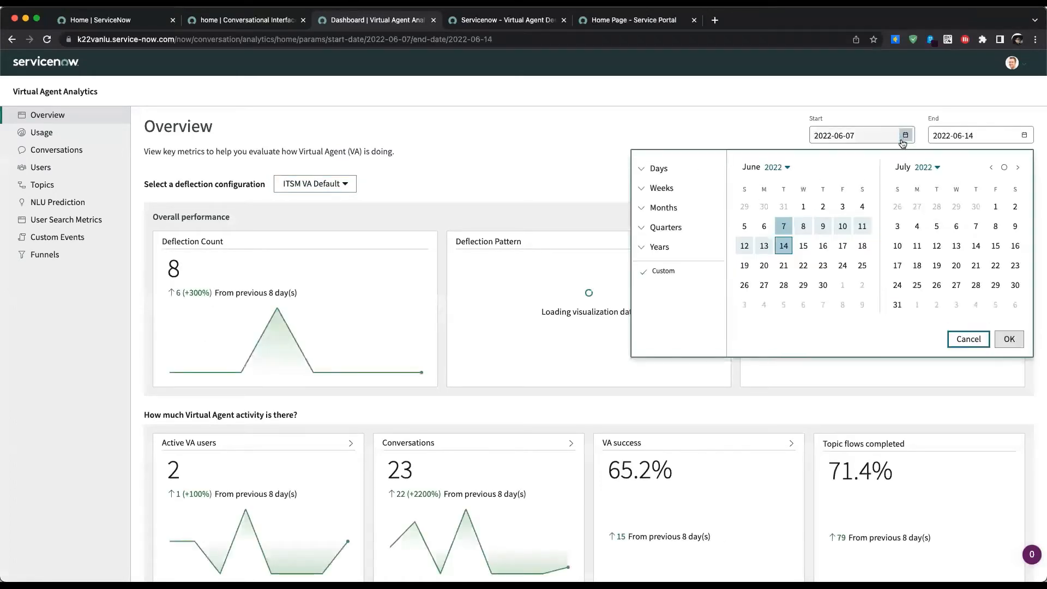
pyautogui.click(990, 167)
pyautogui.click(744, 225)
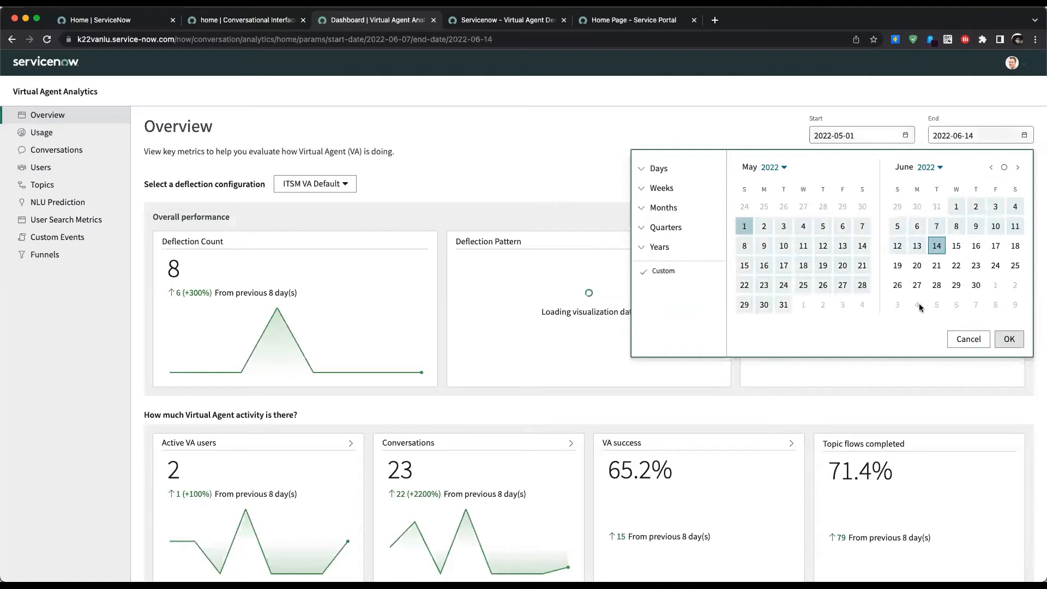
pyautogui.click(1009, 338)
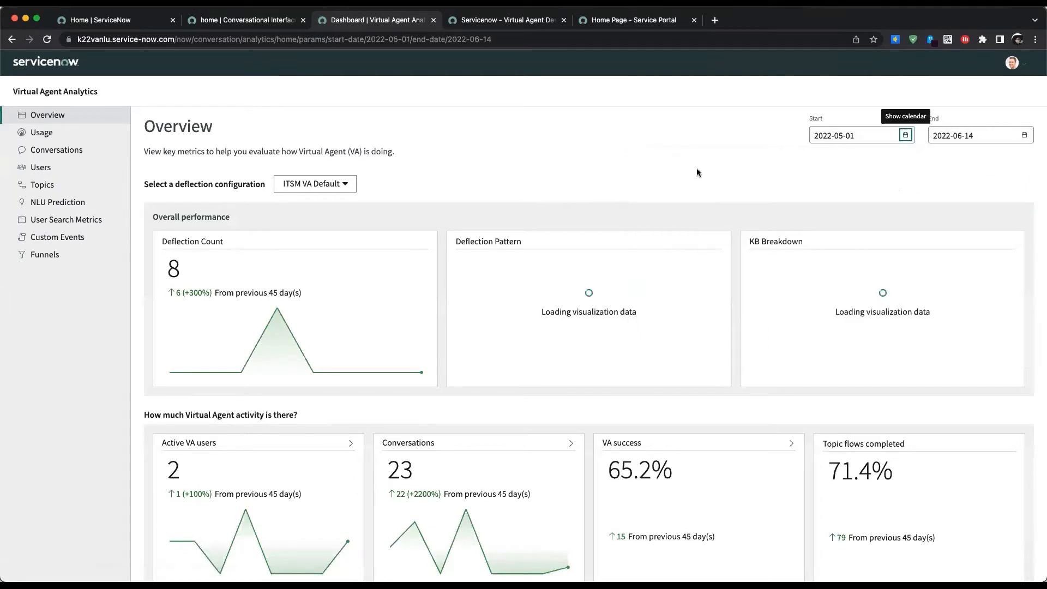
pyautogui.scroll(-8, 600, 185)
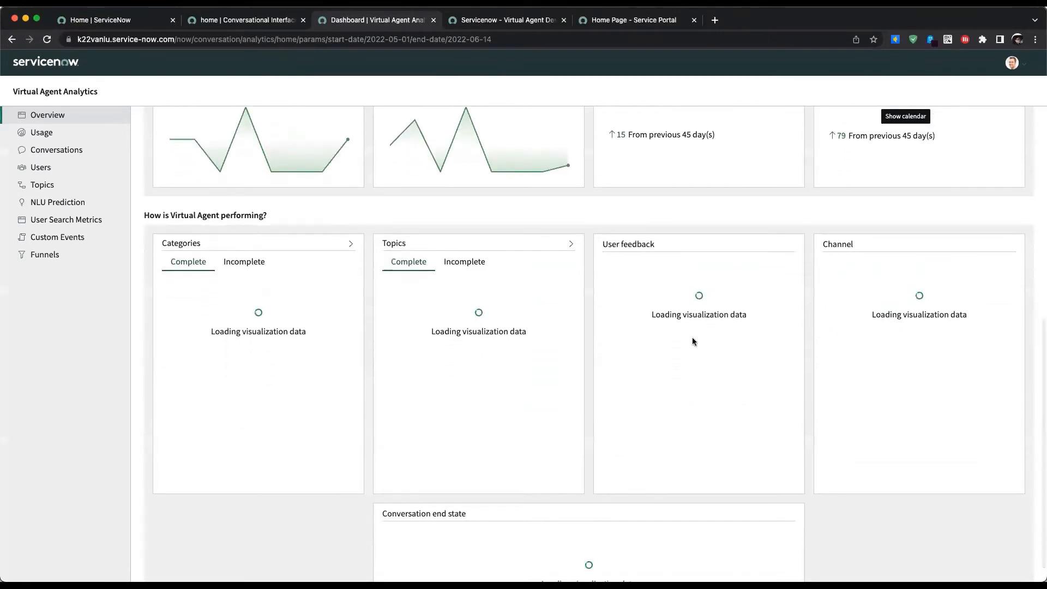
pyautogui.scroll(-1, 692, 341)
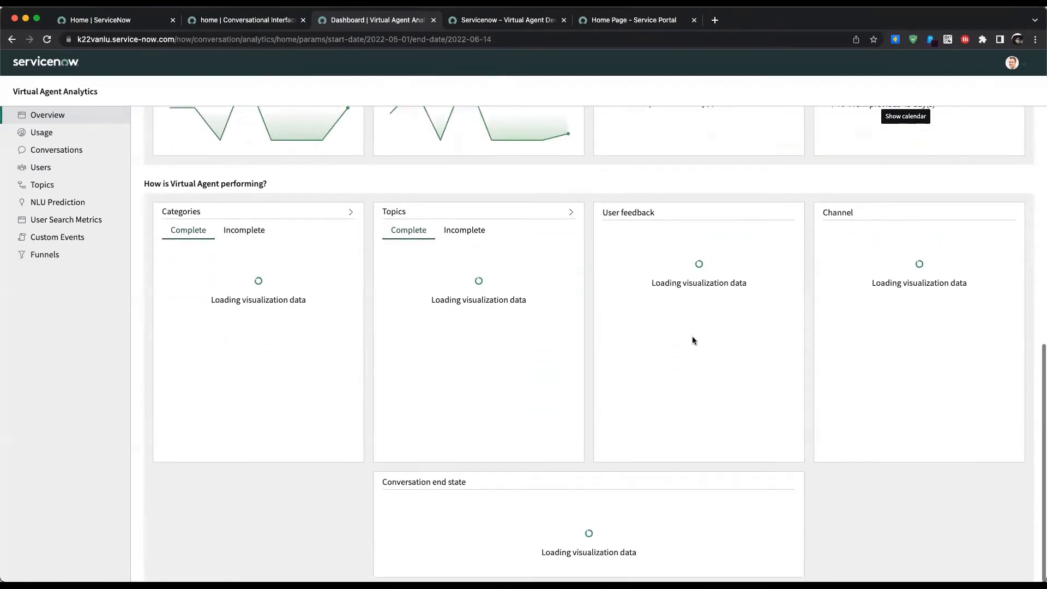
pyautogui.scroll(2, 691, 296)
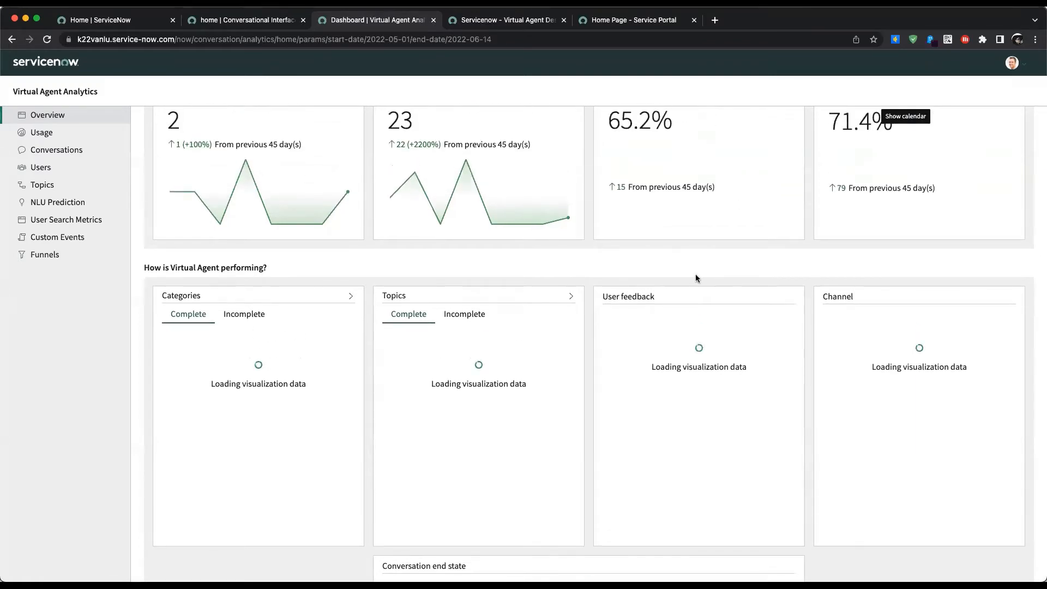
pyautogui.scroll(1, 695, 278)
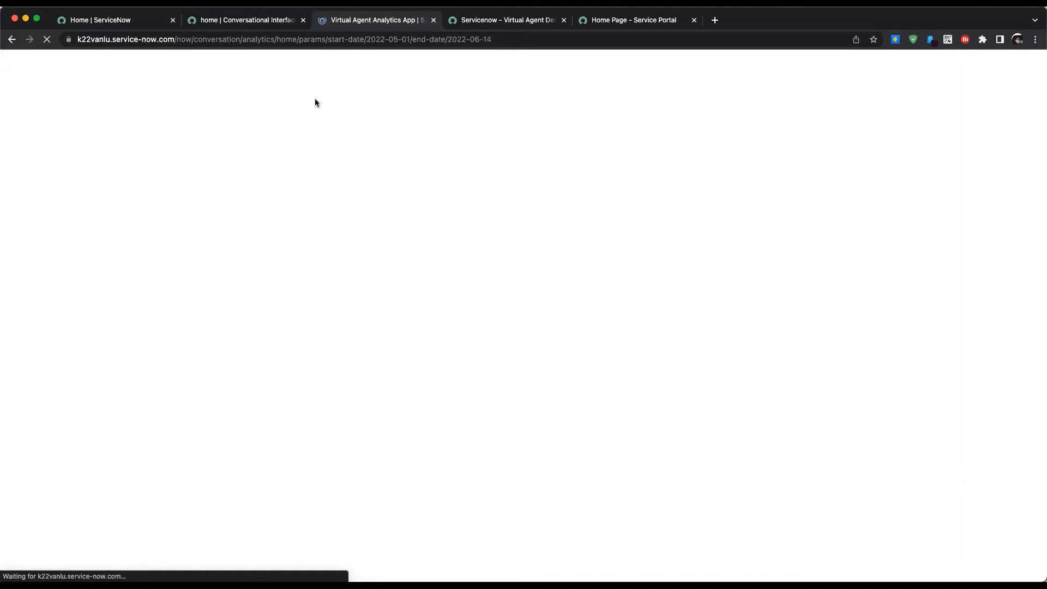
# Return to the ServiceNow home page and open the system properties table with sys_properties.list
pyautogui.click(262, 25)
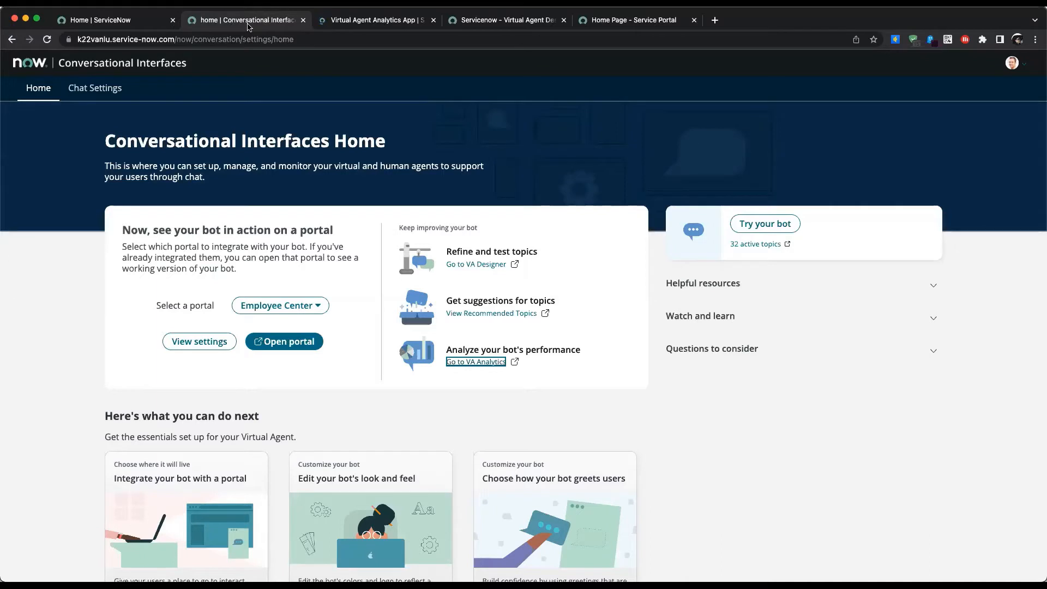
pyautogui.click(138, 23)
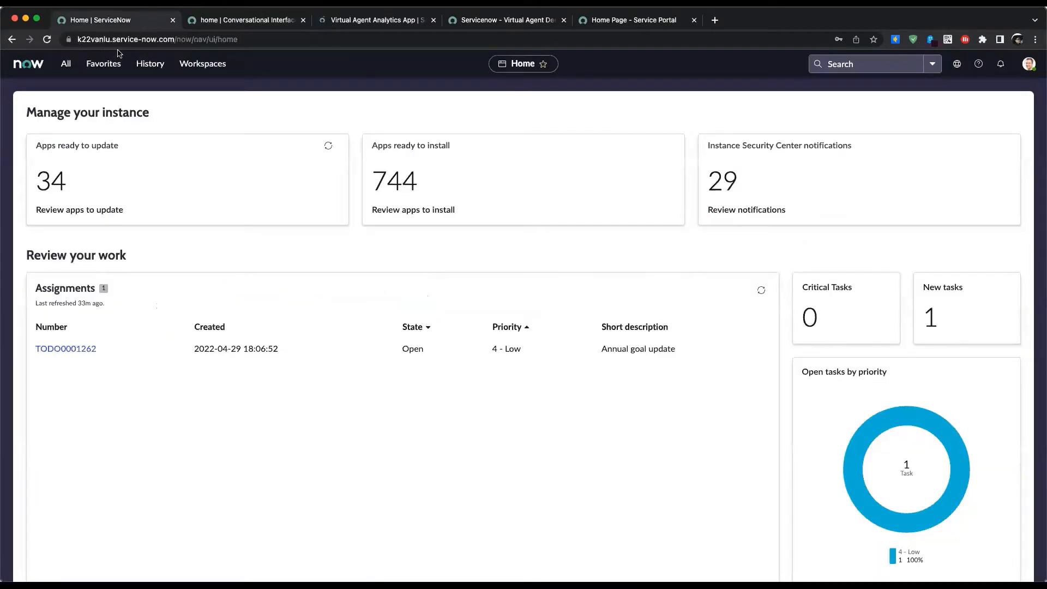
pyautogui.click(65, 64)
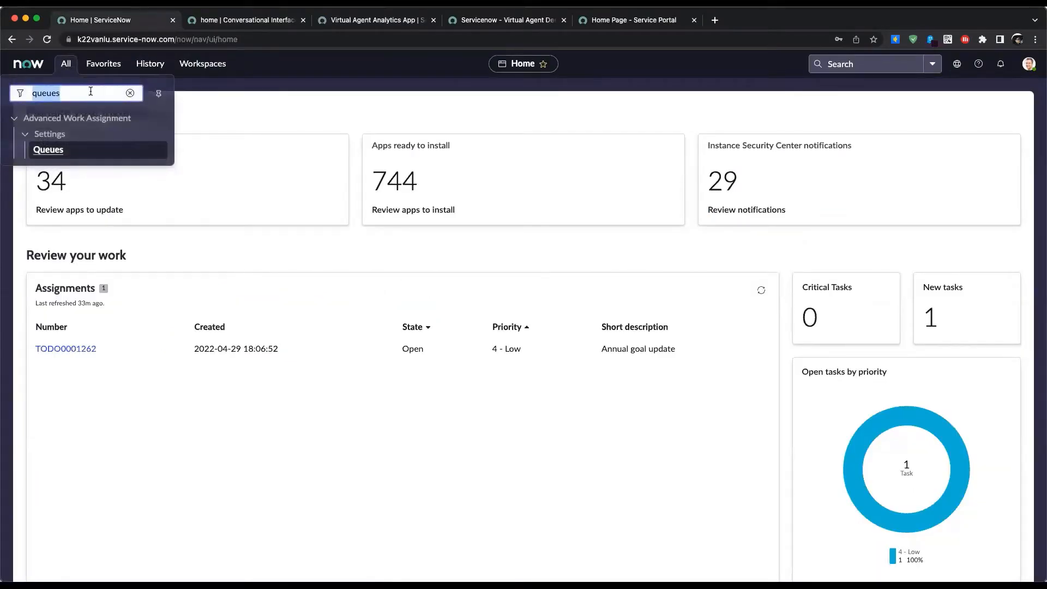
pyautogui.write('sys_p')
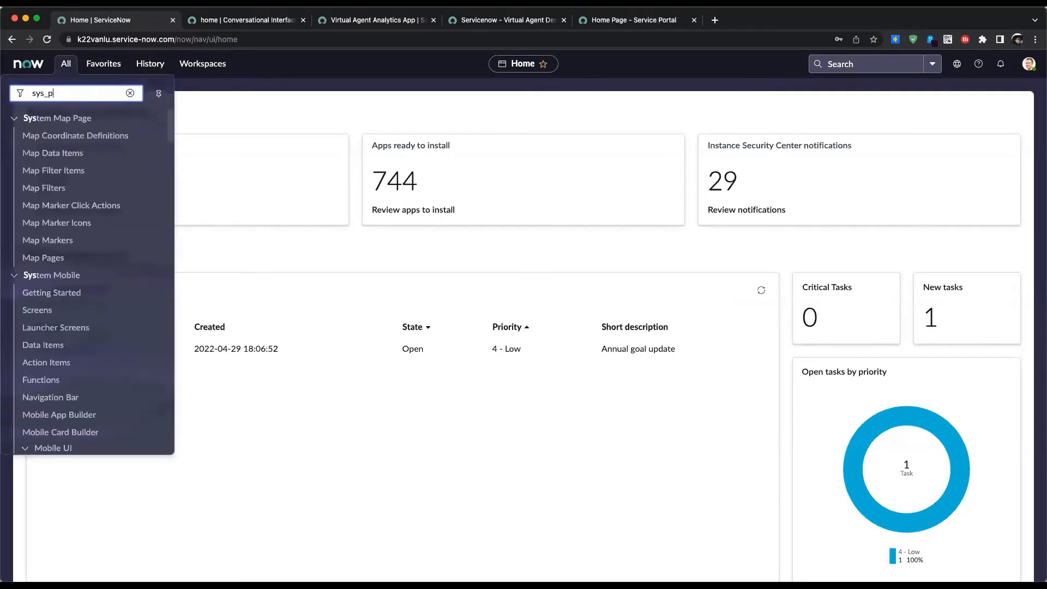
pyautogui.write('roperties.')
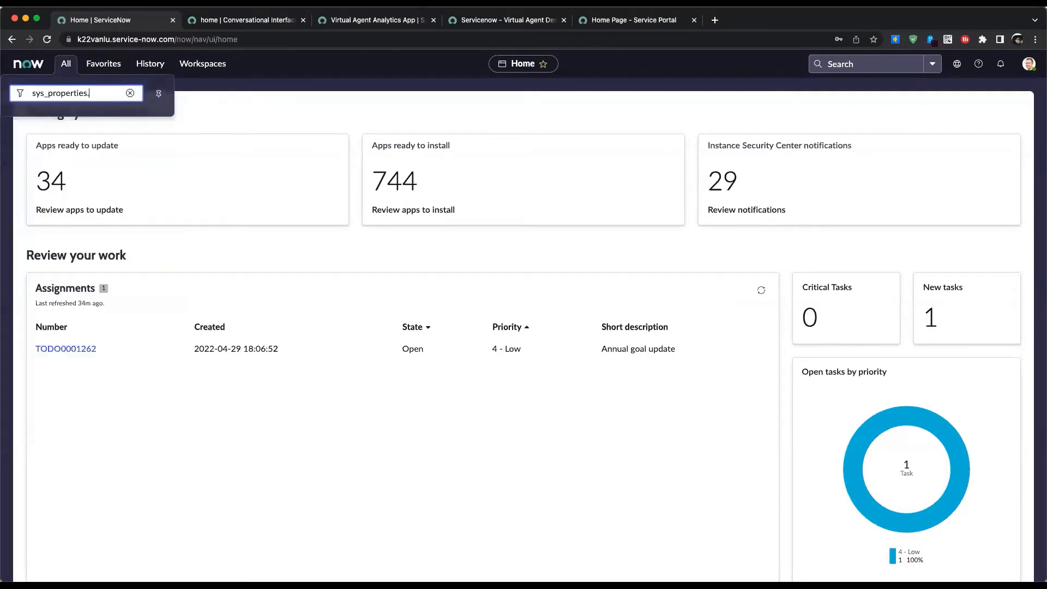
pyautogui.write('l')
pyautogui.write('list')
pyautogui.press('Return')
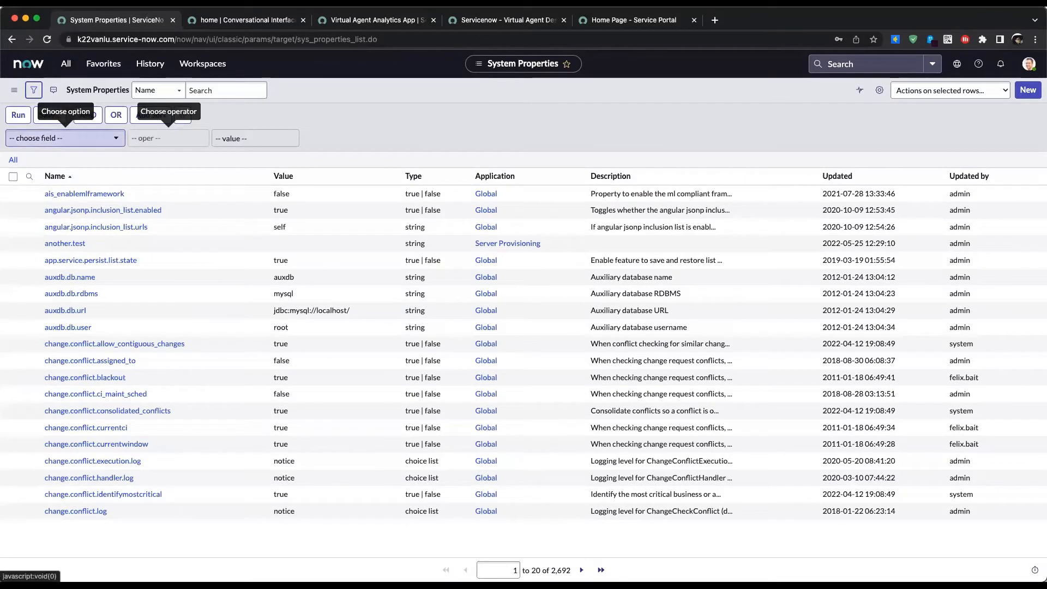
# Search the system property names for "*probability"
pyautogui.click(65, 138)
pyautogui.click(226, 90)
pyautogui.click(227, 90)
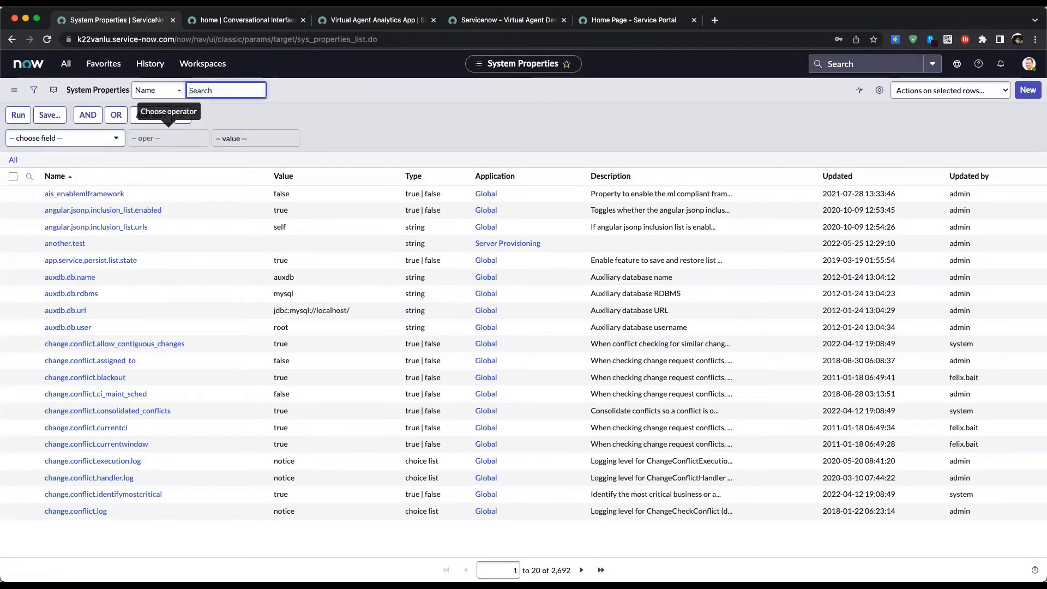
pyautogui.write('*probability')
pyautogui.press('Return')
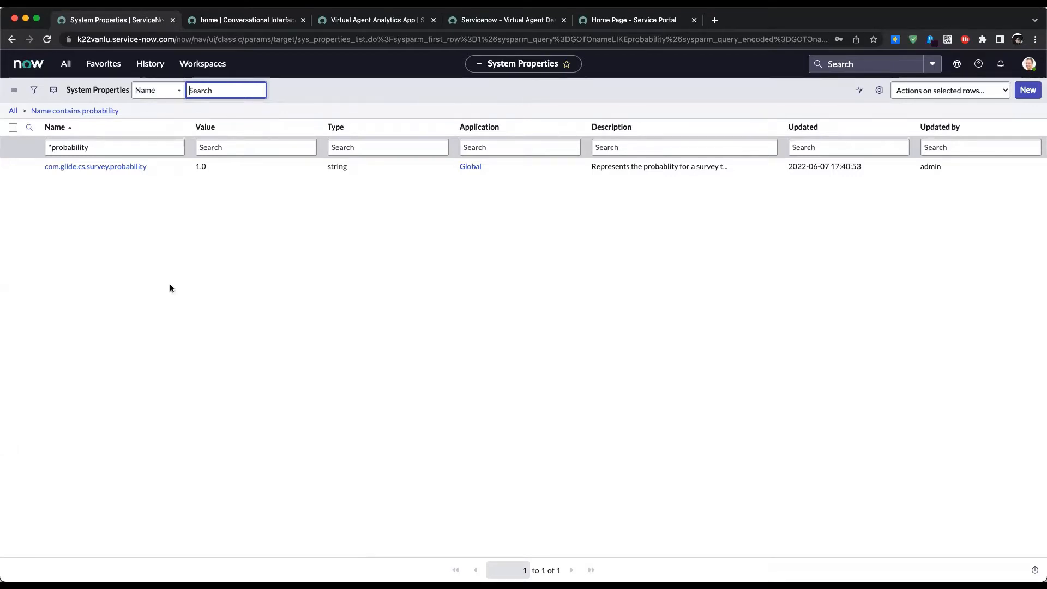
# Try .5 and .25 as the value of com.glide.cs.survey.probability, and enter 1.0 again
pyautogui.doubleClick(216, 172)
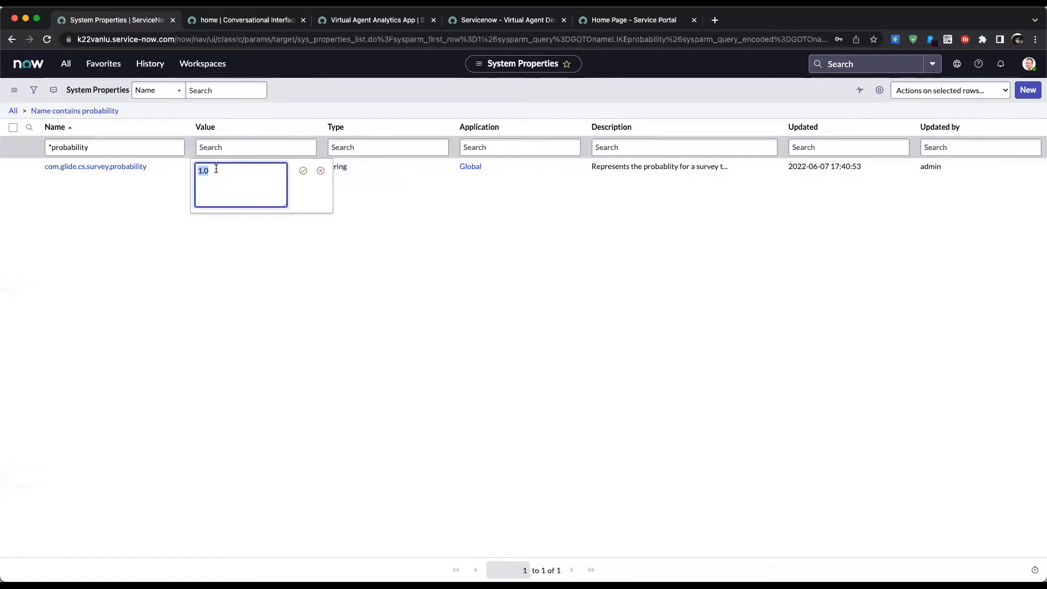
pyautogui.write('.5')
pyautogui.press('BackSpace')
pyautogui.write('25')
pyautogui.press('BackSpace')
pyautogui.press('BackSpace')
pyautogui.write('1.0')
pyautogui.press('Return')
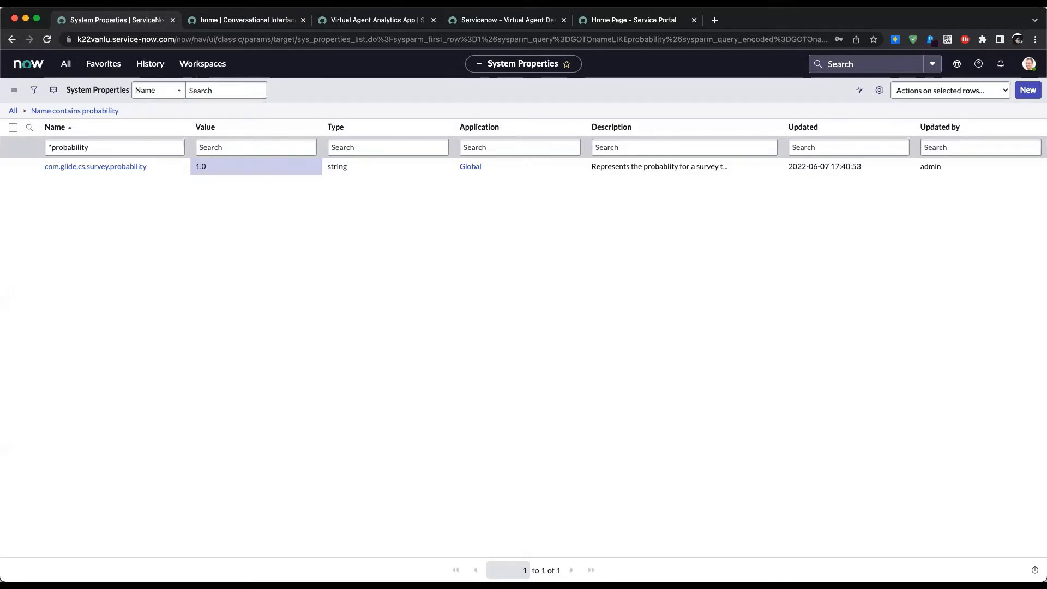
# Find the Queues module under Advanced Work Assignment and open the Agent Chat Queue record
pyautogui.click(66, 63)
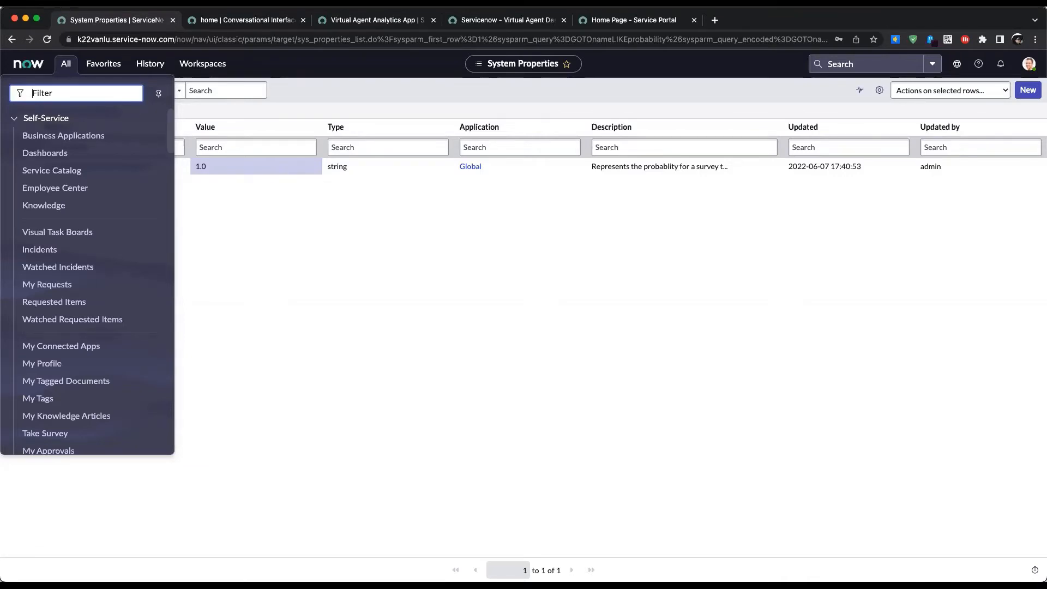
pyautogui.write('advanced work')
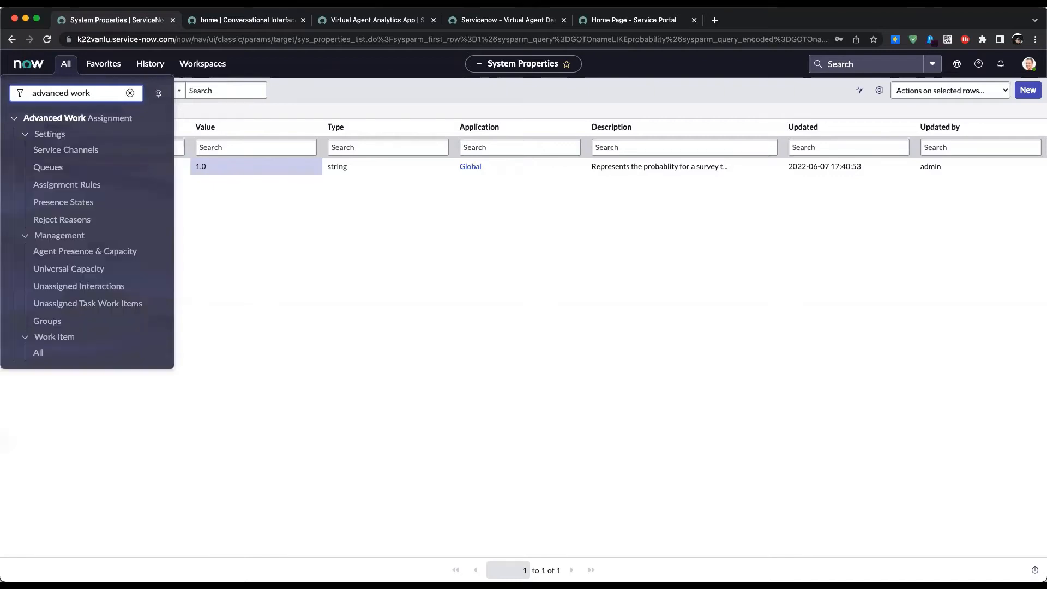
pyautogui.click(52, 168)
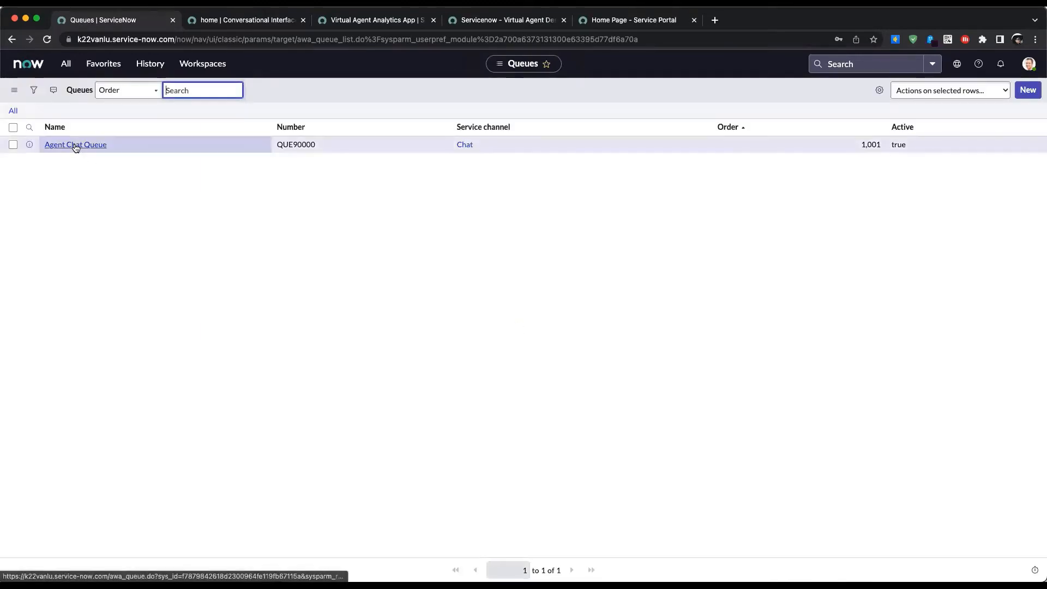
pyautogui.click(76, 146)
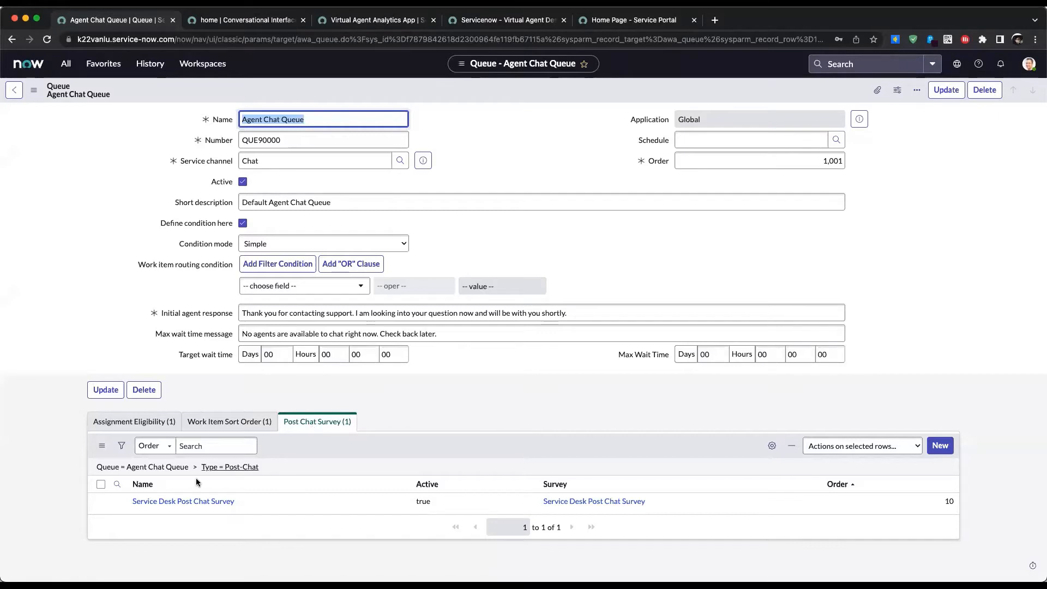
# Open the queue's Service Desk Post Chat Survey record and preview the details of its linked survey
pyautogui.click(168, 505)
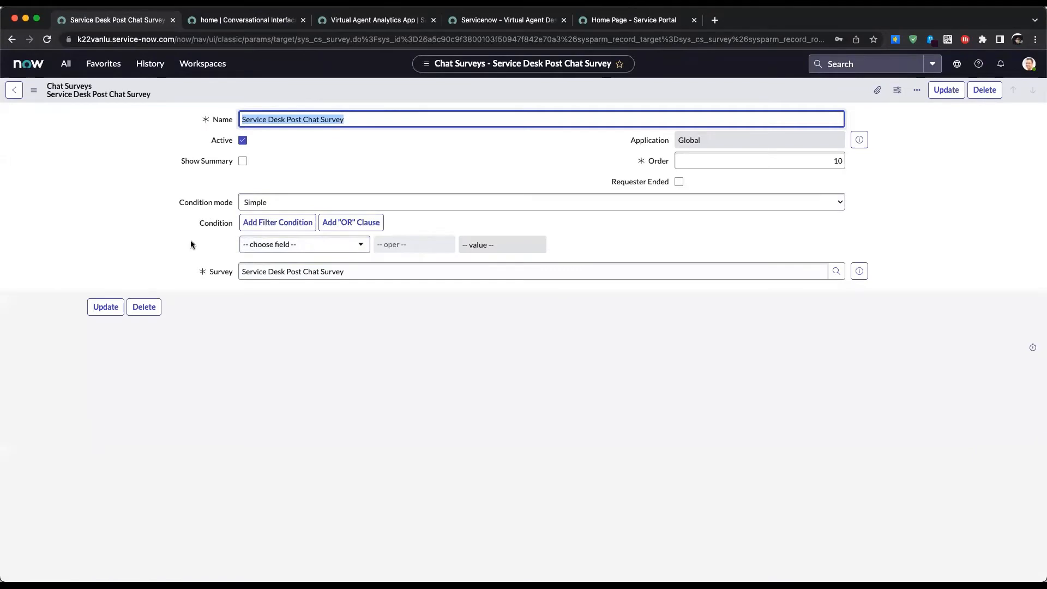
pyautogui.click(258, 288)
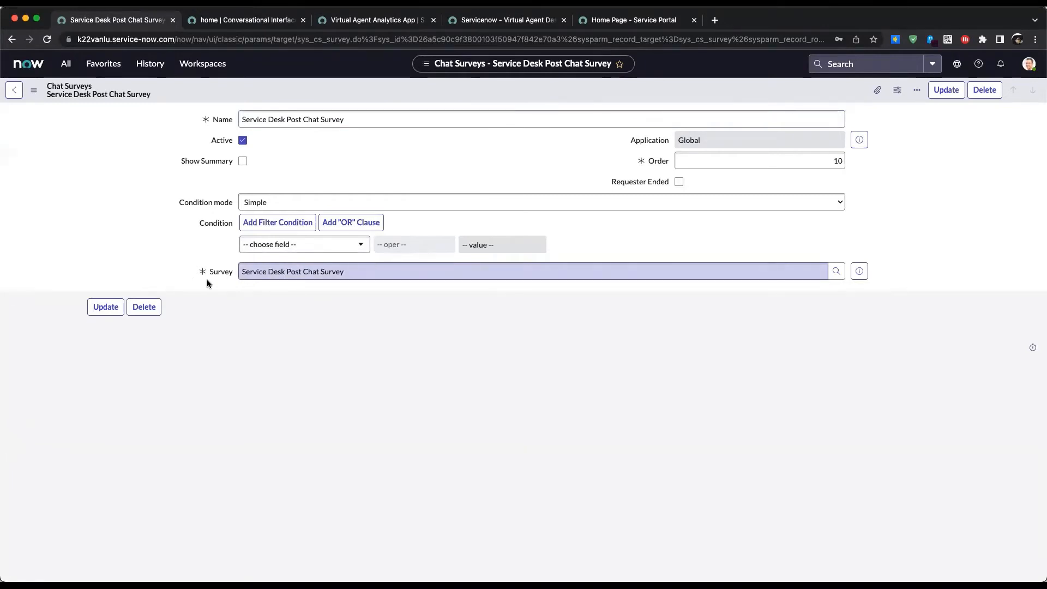
pyautogui.click(859, 271)
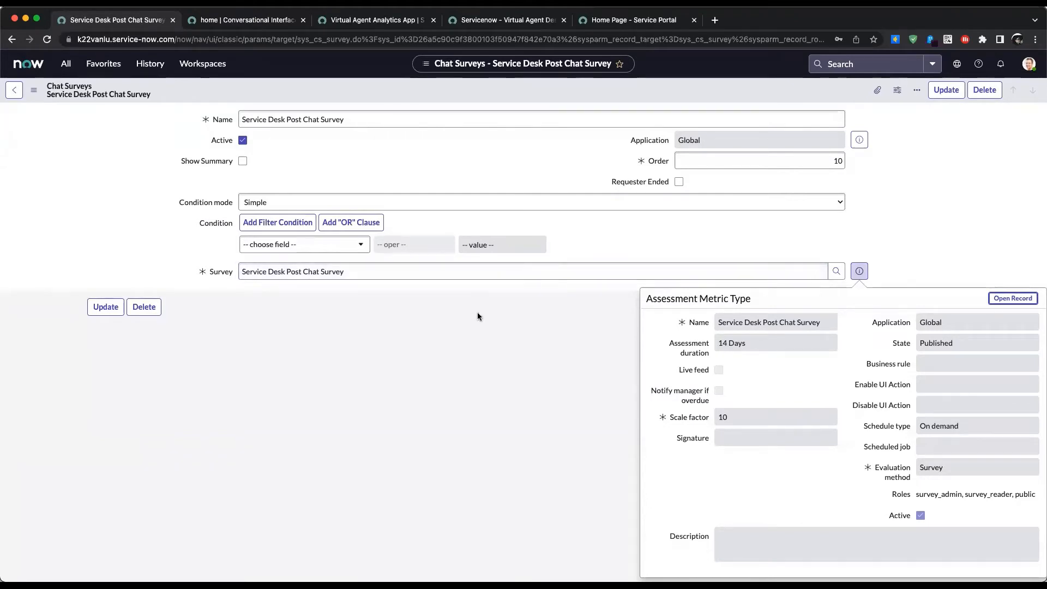
pyautogui.click(479, 316)
pyautogui.click(859, 271)
pyautogui.click(508, 315)
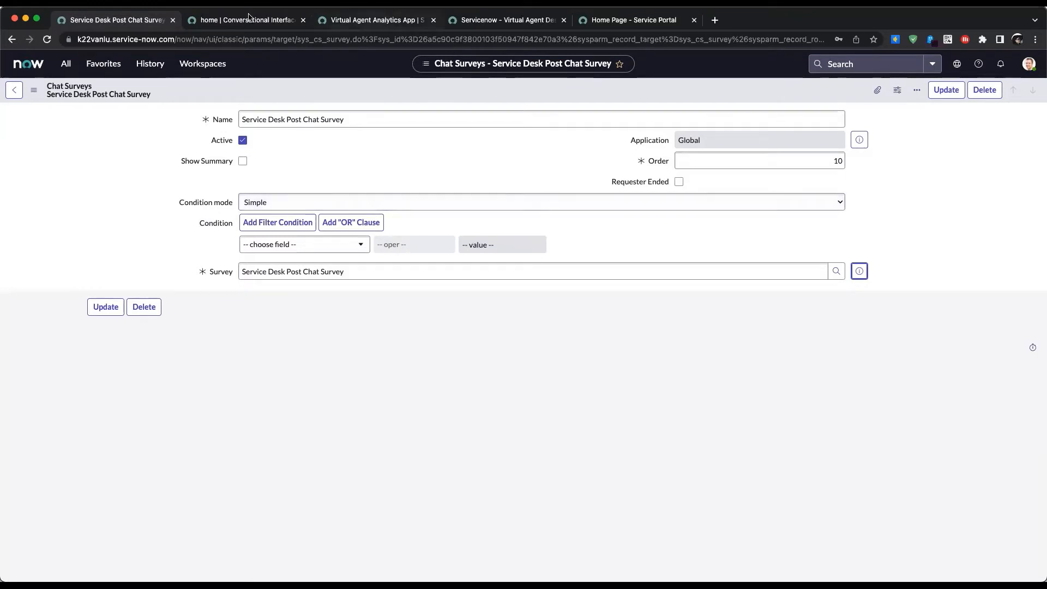
# Start a new chatbot conversation in the Service Portal and choose the Live Agent Support topic from the full topic list
pyautogui.click(622, 22)
pyautogui.click(892, 517)
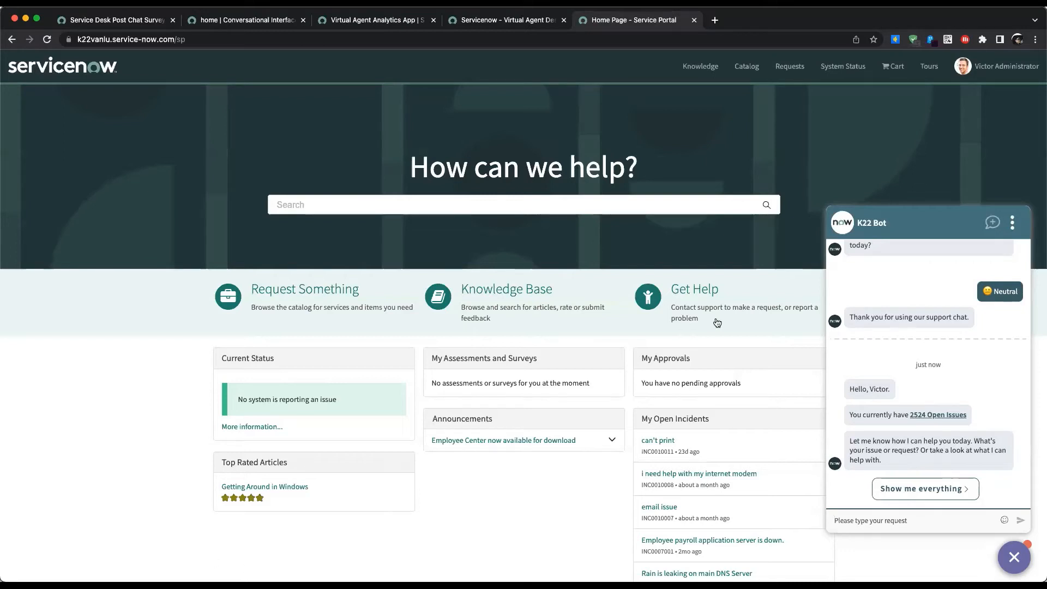
pyautogui.click(921, 491)
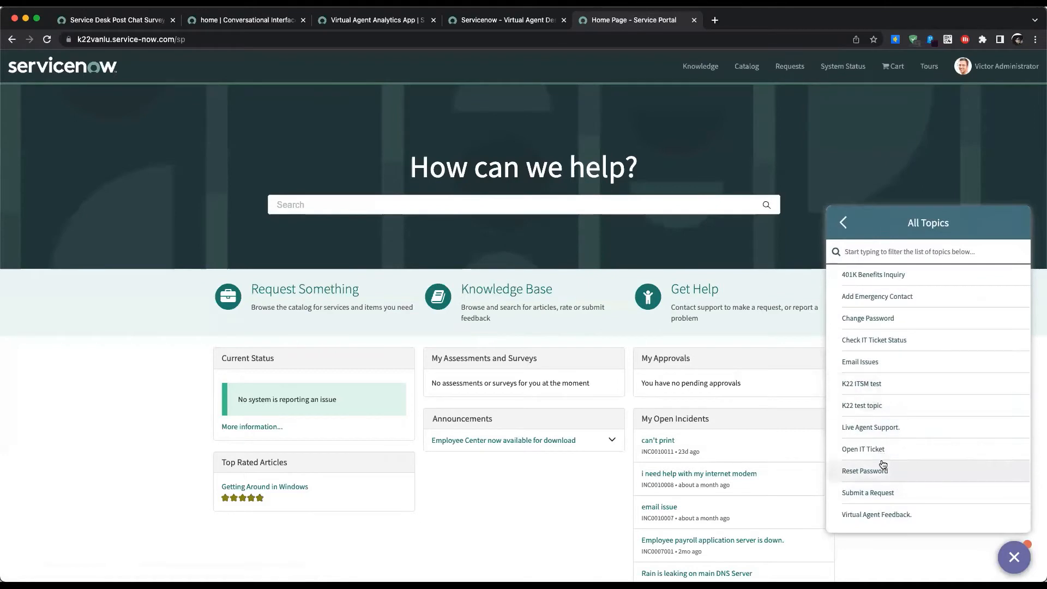
pyautogui.click(883, 429)
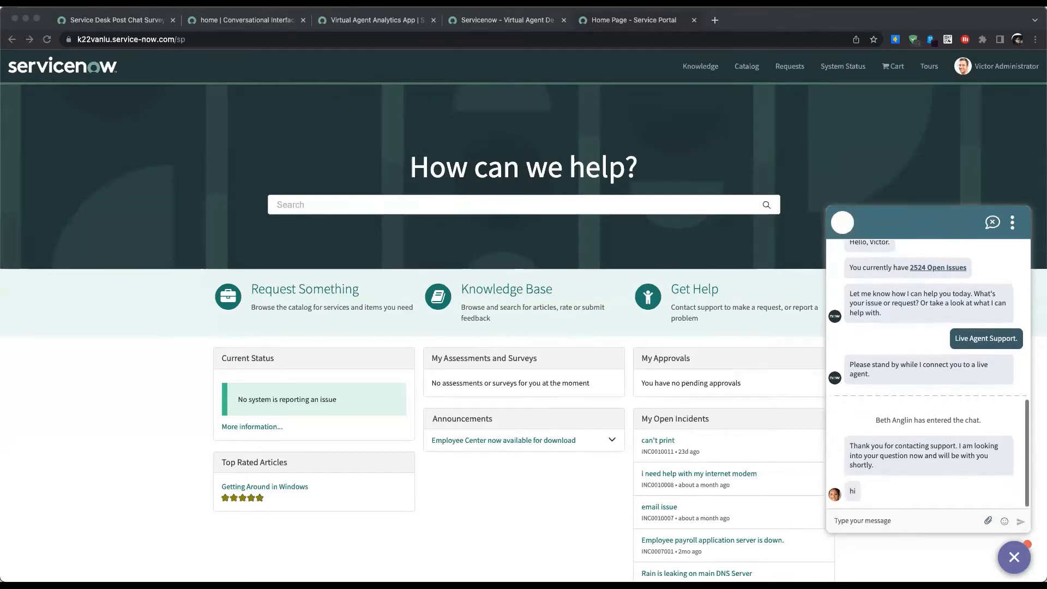
# Reply "hi" to the live agent in the portal chat
pyautogui.click(862, 521)
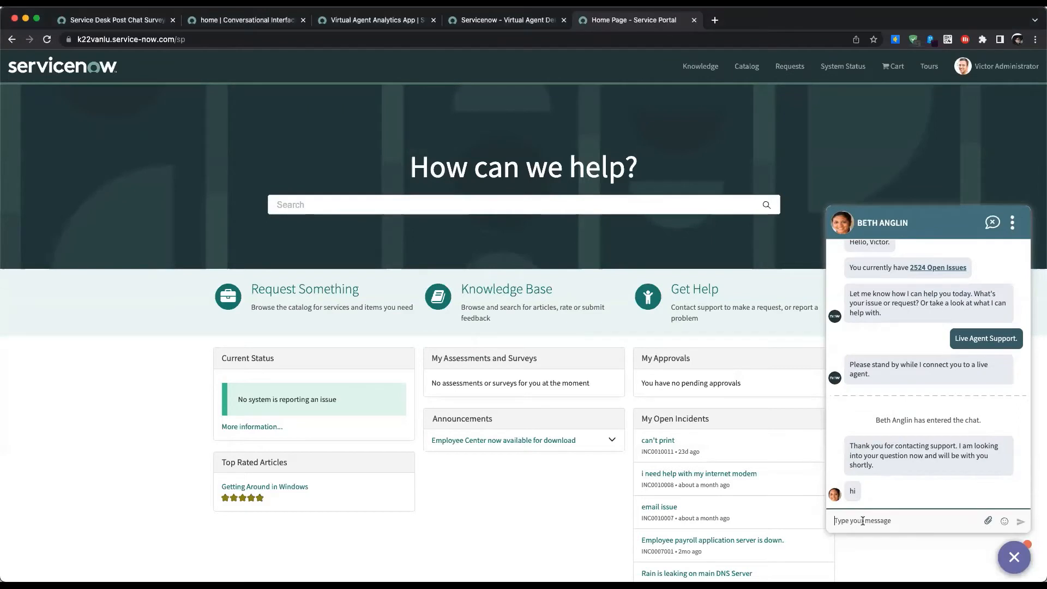
pyautogui.write('hi')
pyautogui.press('Return')
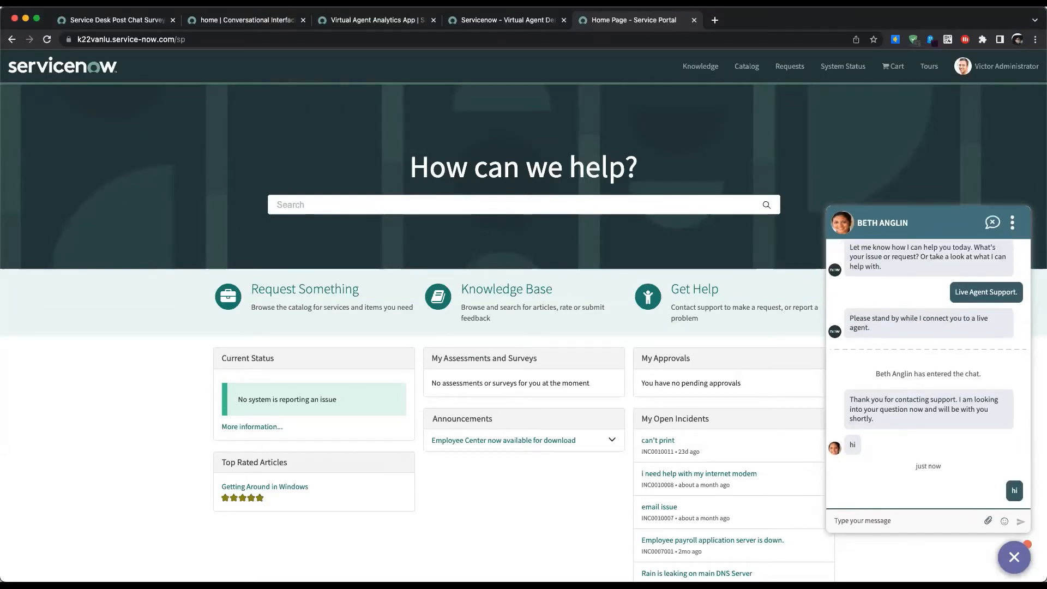
# Answer the post-chat survey question about the agent with Very Satisfied and start a new conversation
pyautogui.press('super+Tab')
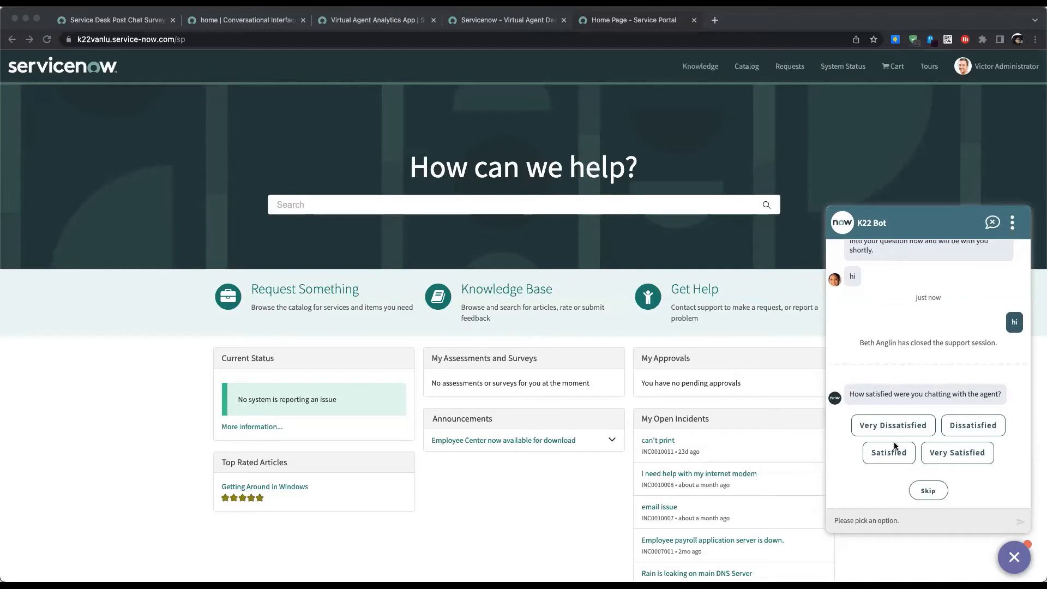
pyautogui.click(960, 457)
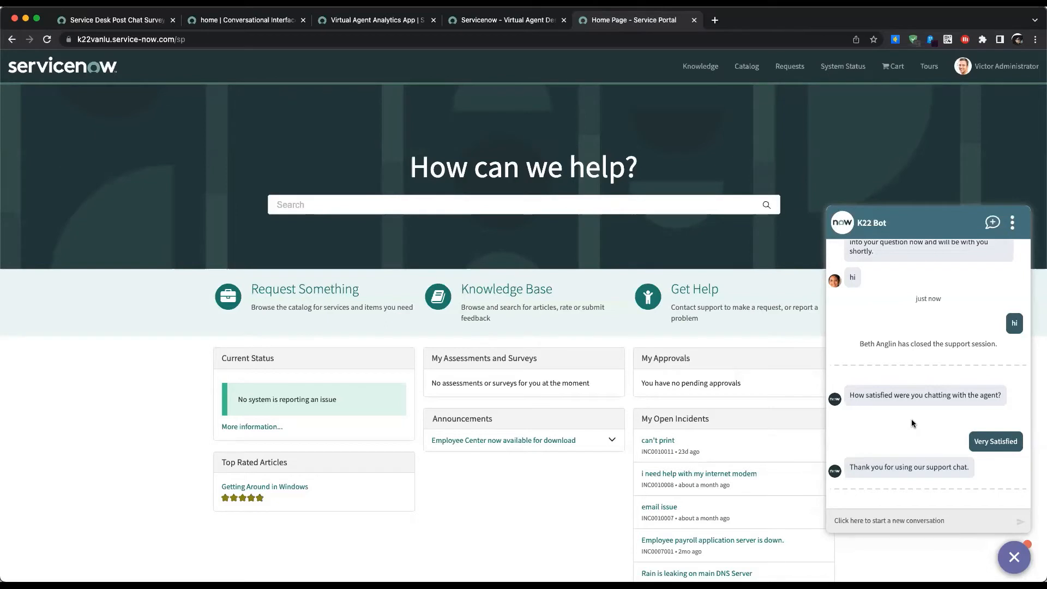
pyautogui.click(879, 517)
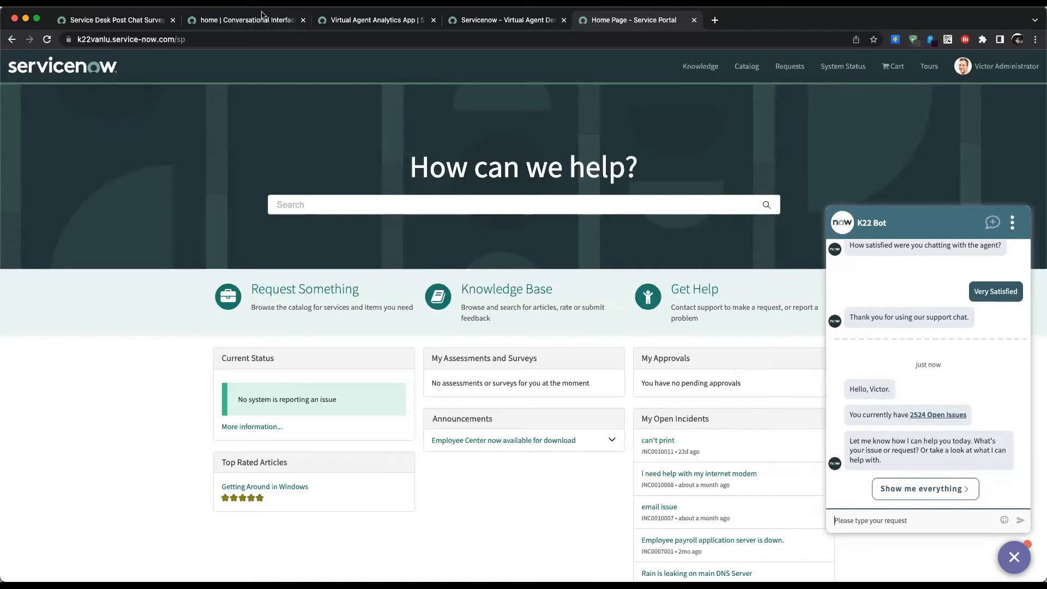
# Open the survey definition linked to the Service Desk Post Chat Survey record, look it over and return to the chat survey record
pyautogui.click(101, 21)
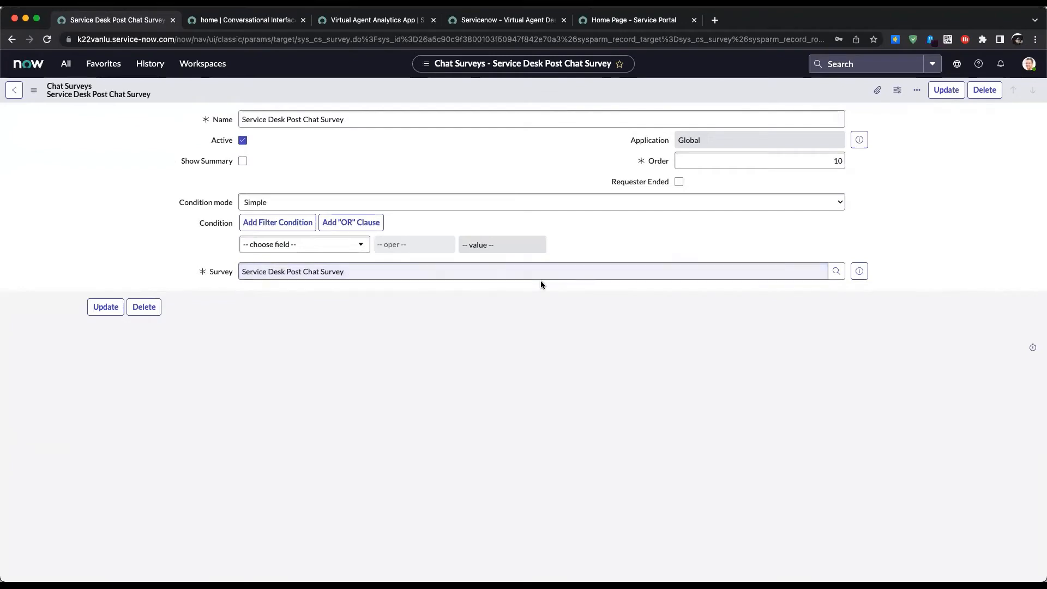
pyautogui.click(858, 271)
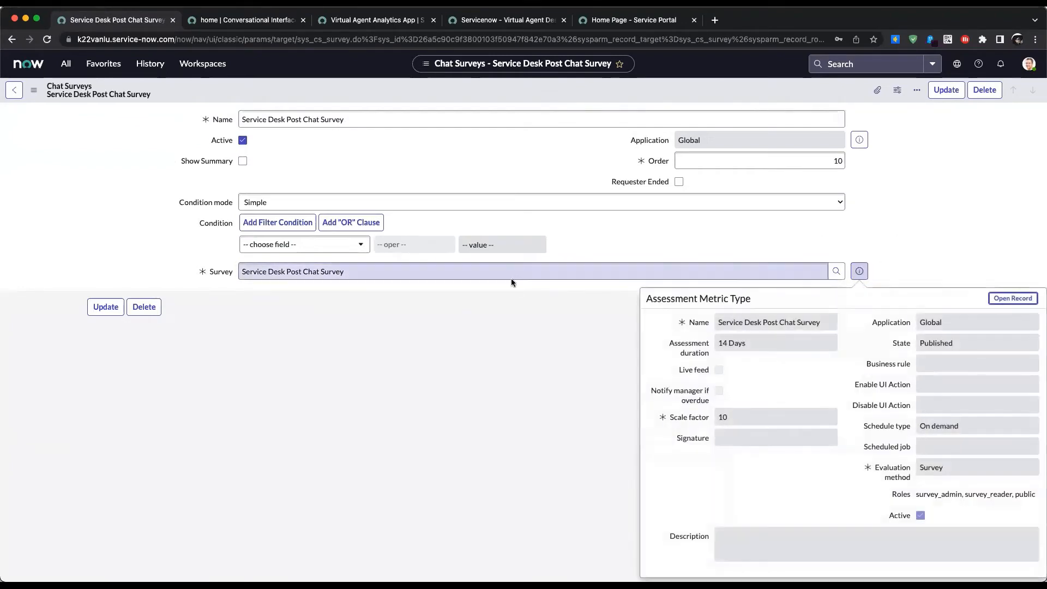
pyautogui.click(1006, 298)
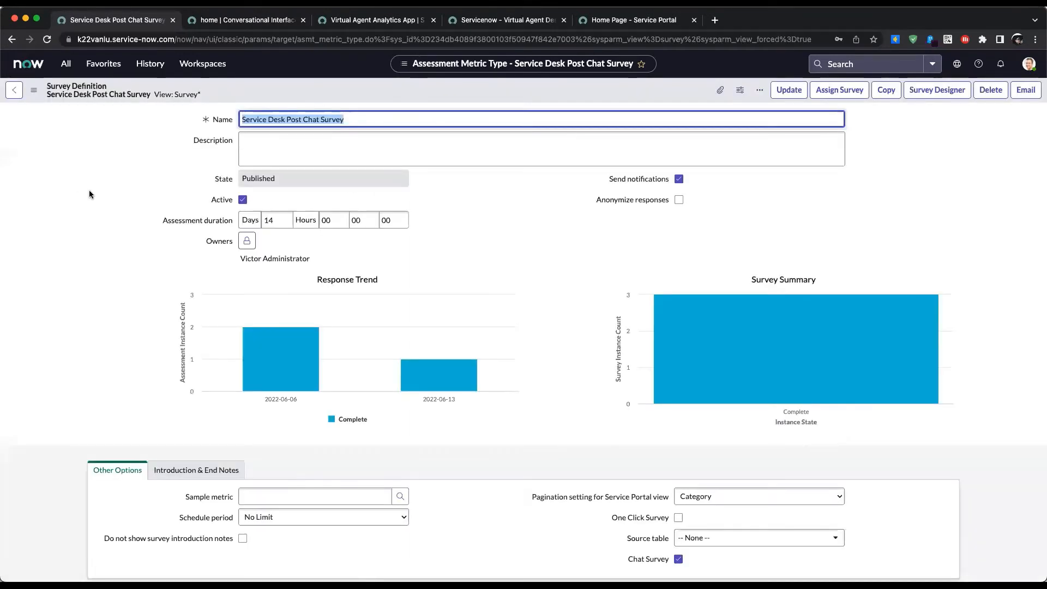
pyautogui.click(89, 194)
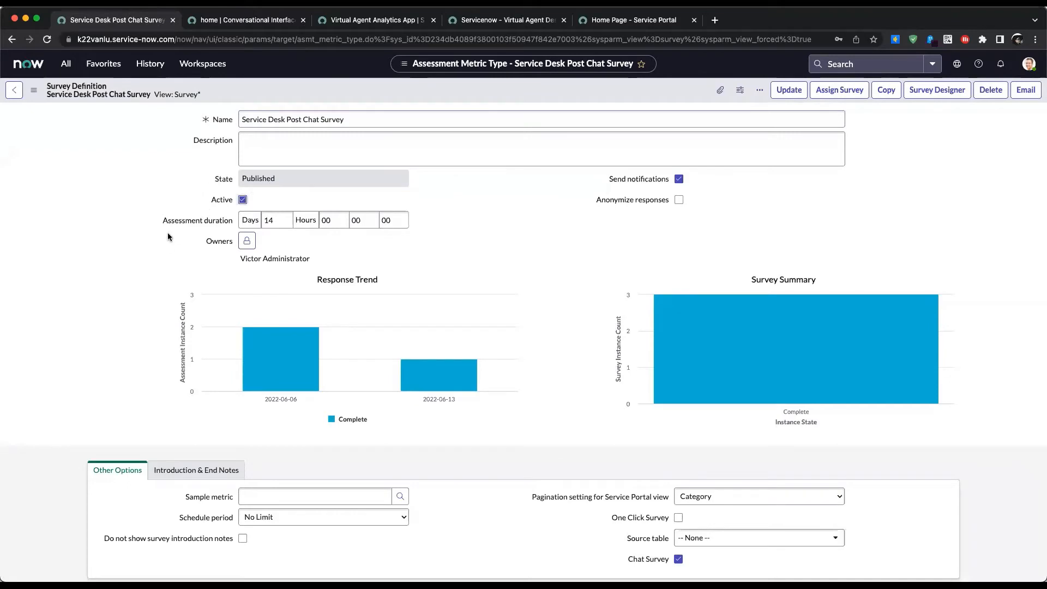
pyautogui.scroll(-3, 168, 229)
pyautogui.scroll(3, 168, 229)
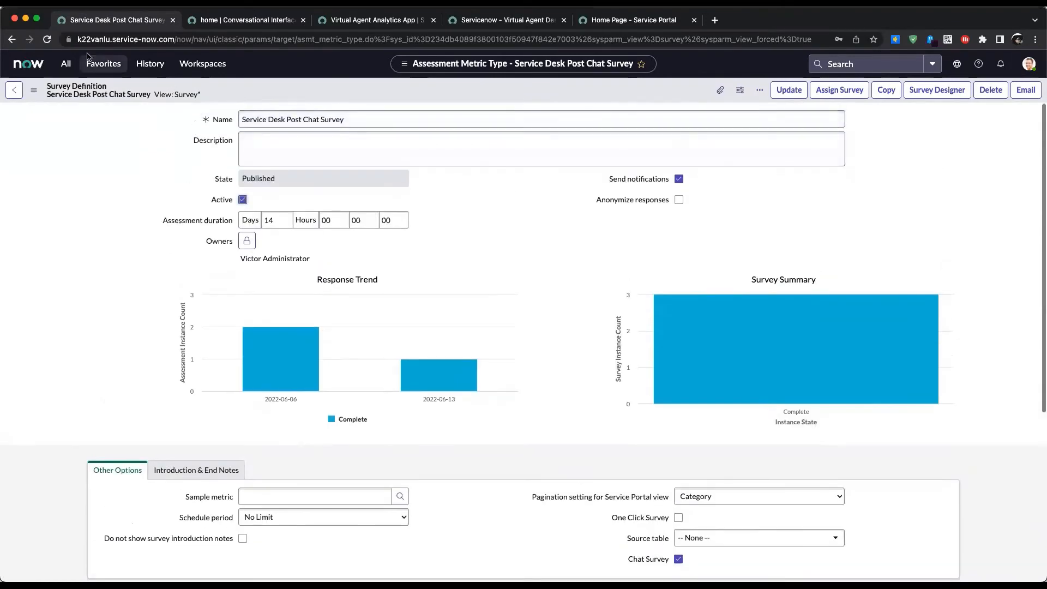
pyautogui.click(12, 40)
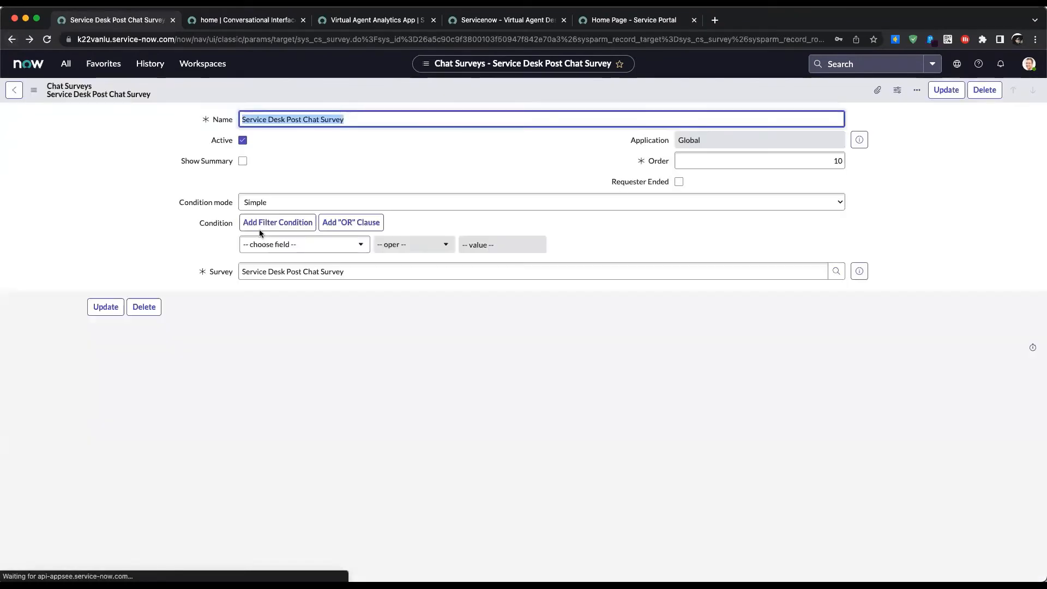
# Look through the surveys available for the chat survey's Survey field and close the list without choosing another one
pyautogui.click(835, 272)
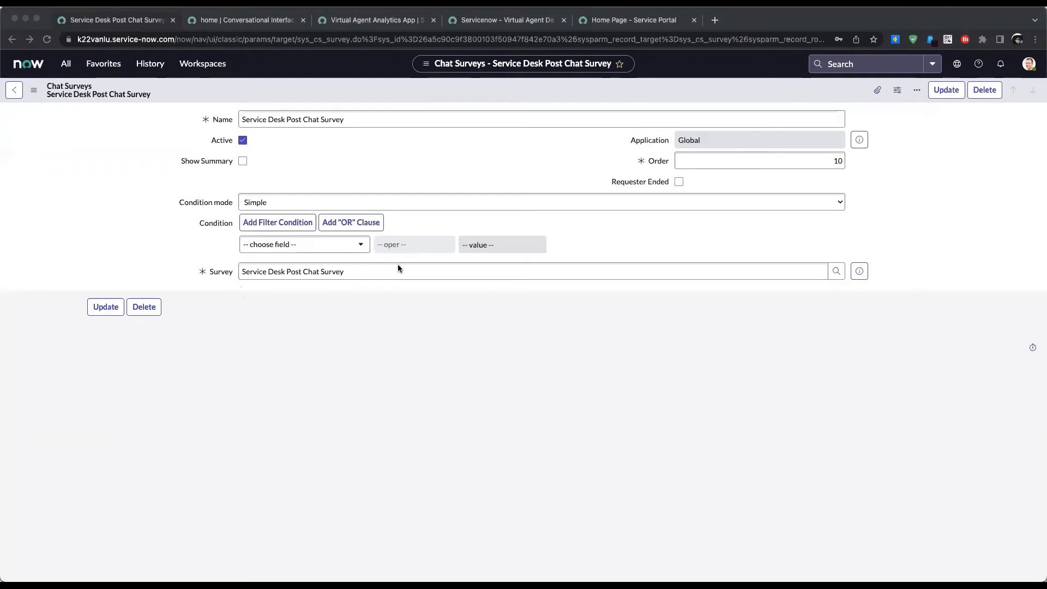
pyautogui.click(836, 271)
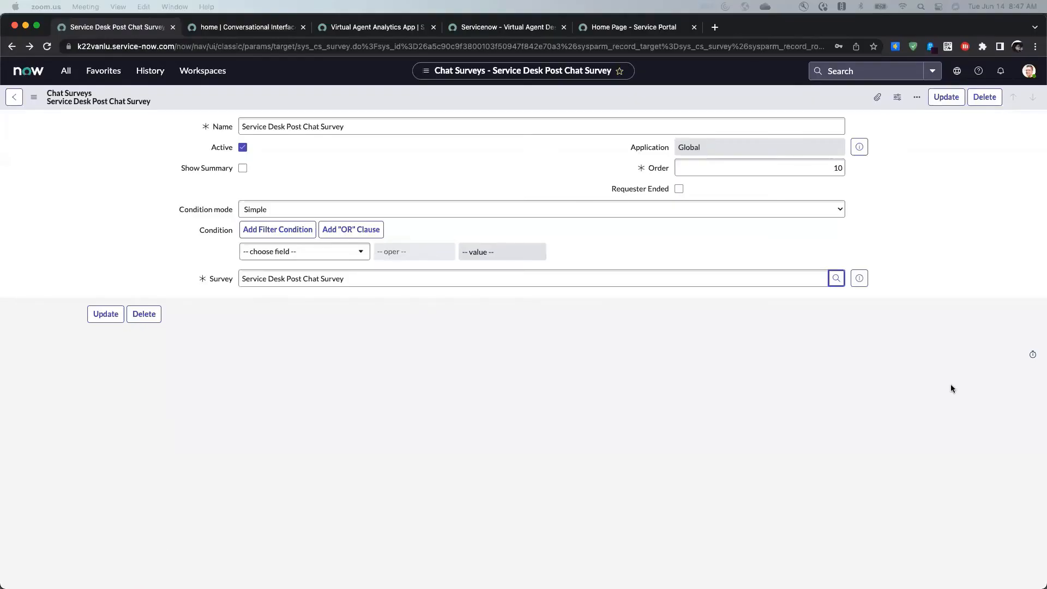
pyautogui.click(832, 296)
pyautogui.click(836, 278)
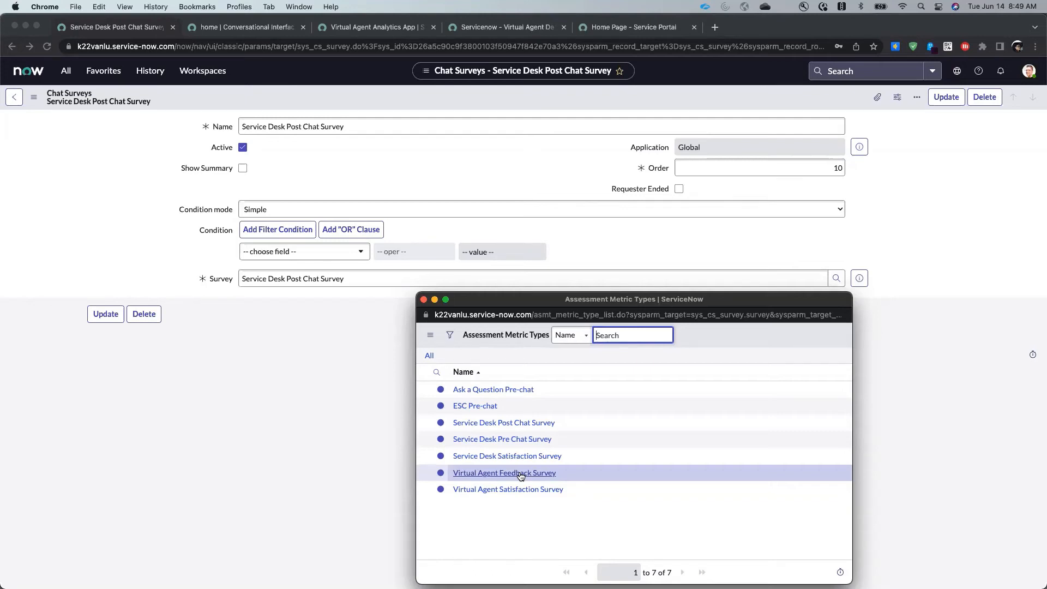
pyautogui.click(365, 302)
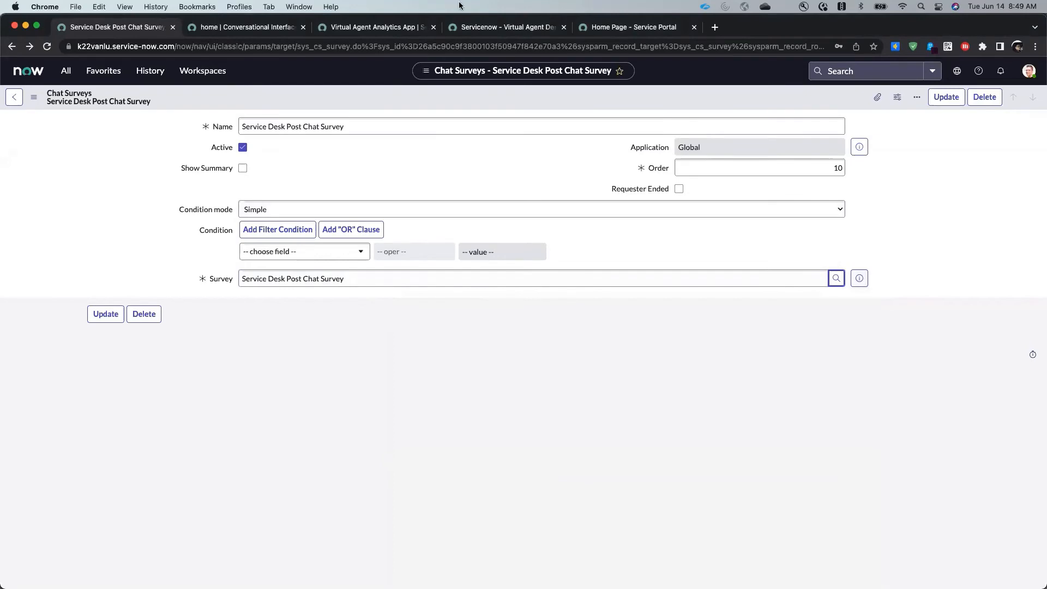
pyautogui.click(235, 27)
pyautogui.click(396, 27)
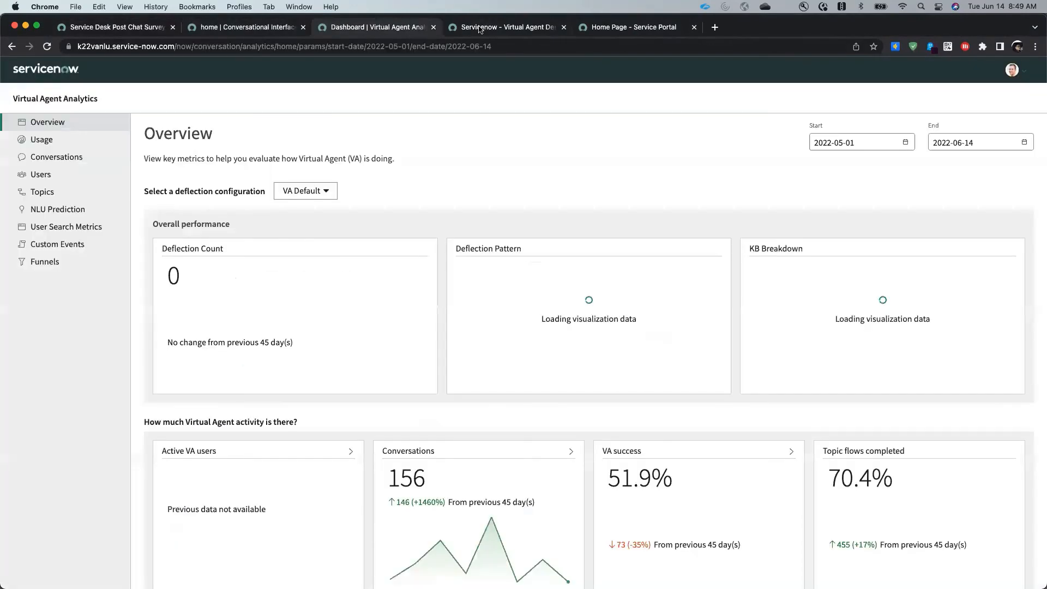
pyautogui.click(479, 29)
pyautogui.click(627, 28)
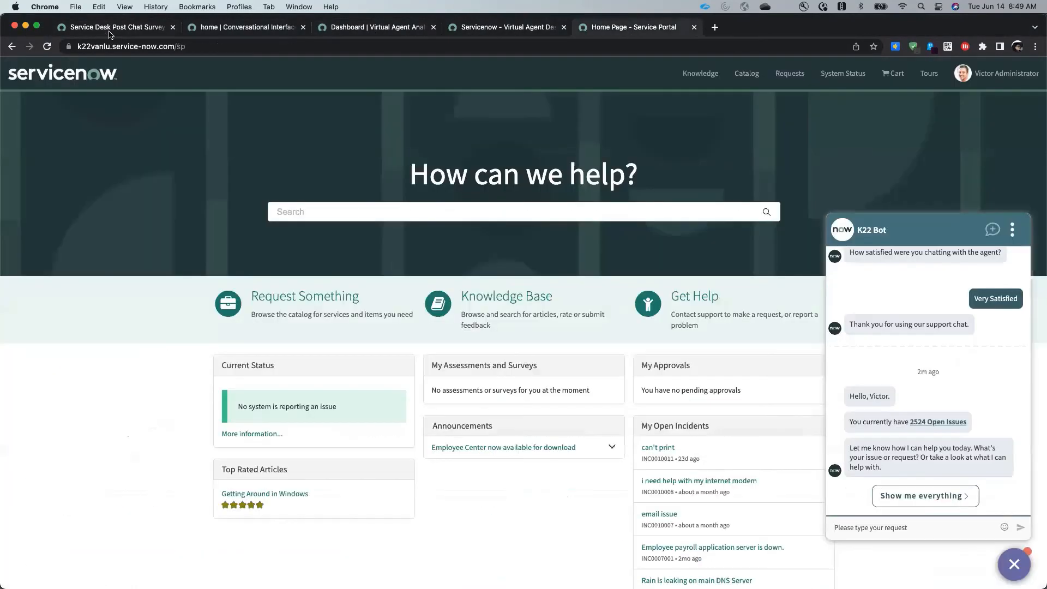
# Open the linked Service Desk Post Chat Survey definition and review its general settings, response charts and Chat Survey option
pyautogui.click(109, 33)
pyautogui.click(859, 279)
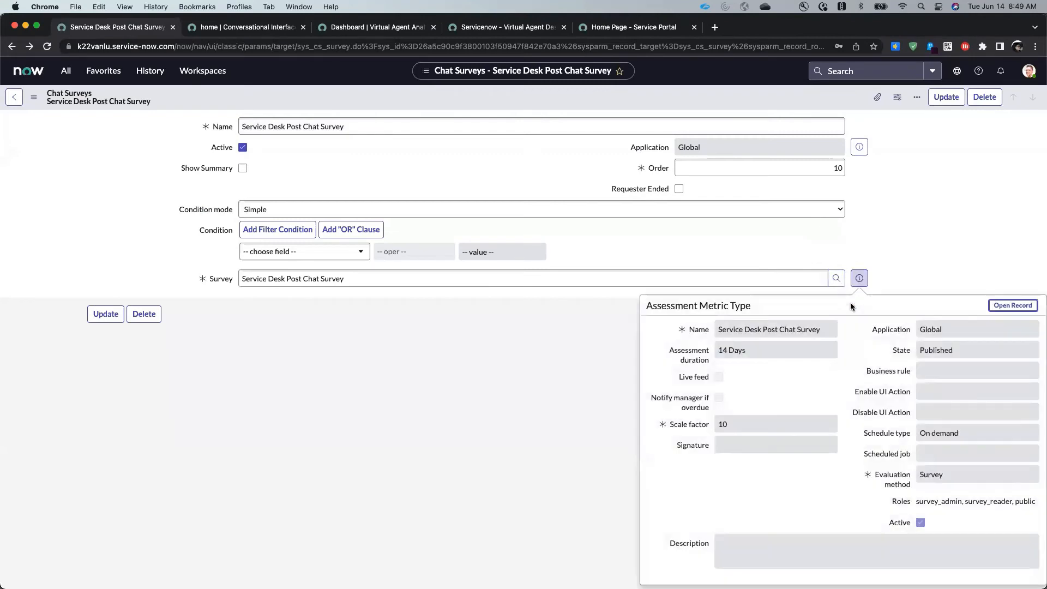
pyautogui.click(1012, 305)
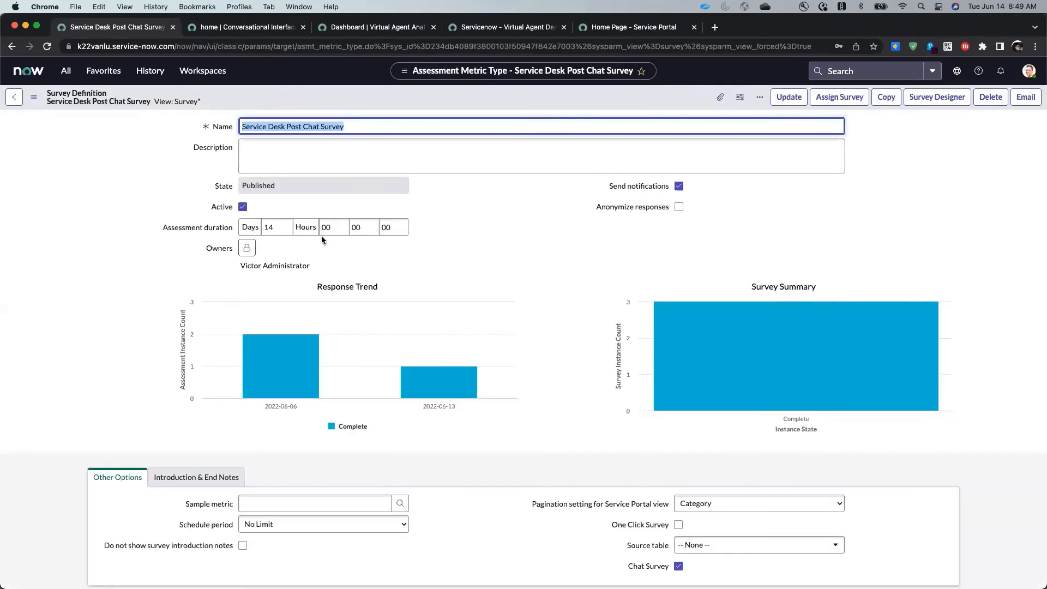
pyautogui.scroll(-5, 331, 267)
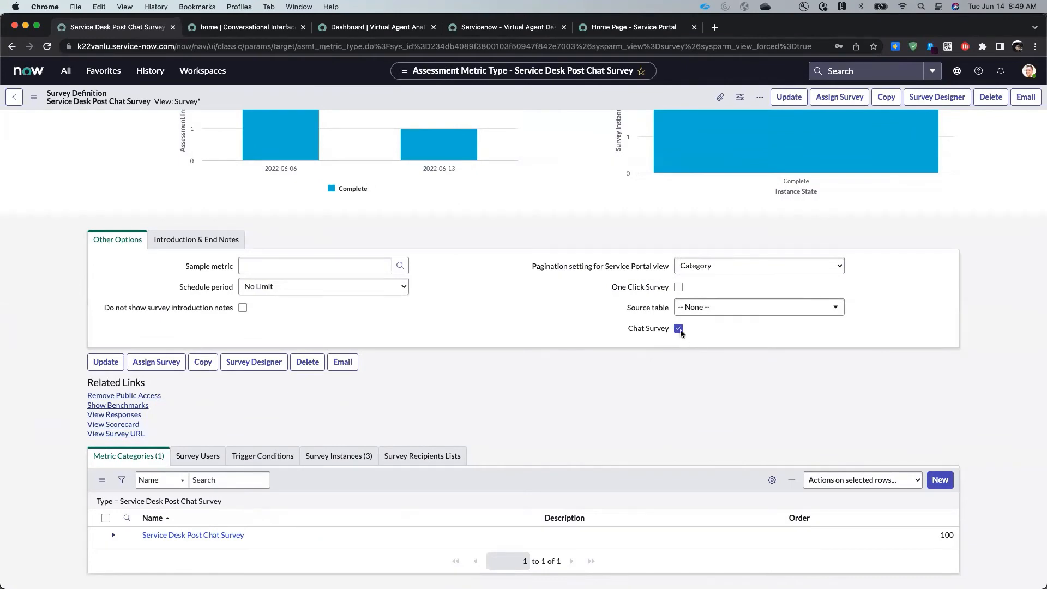
pyautogui.scroll(5, 314, 357)
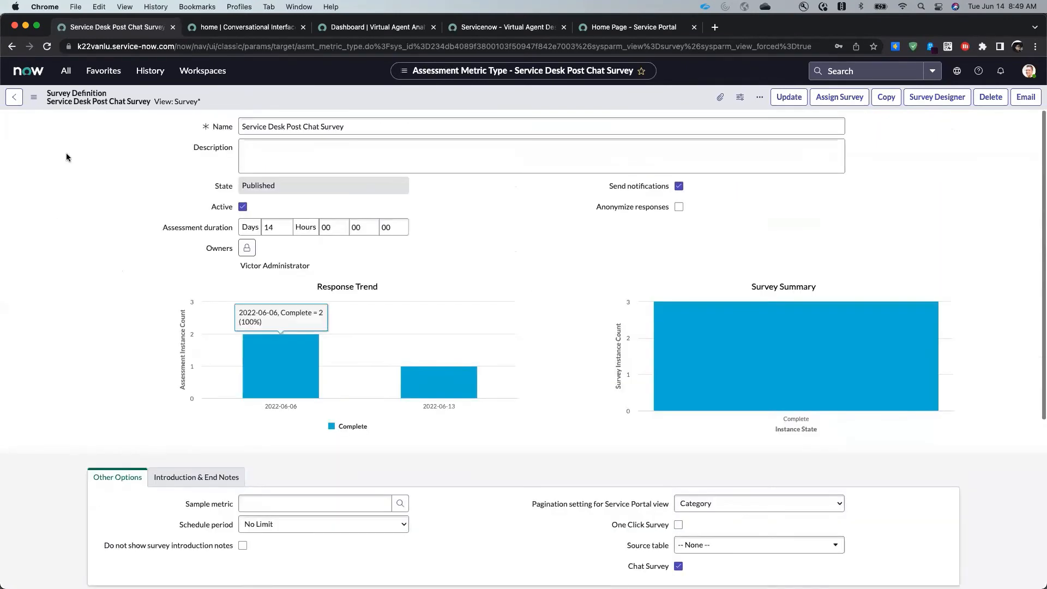
pyautogui.scroll(-3, 387, 368)
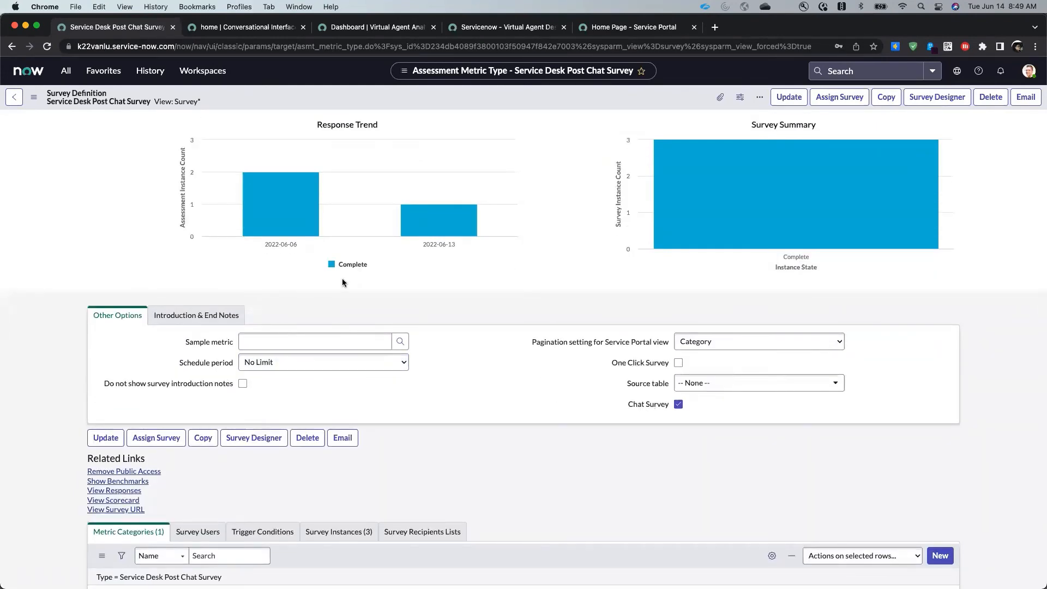
pyautogui.scroll(3, 343, 282)
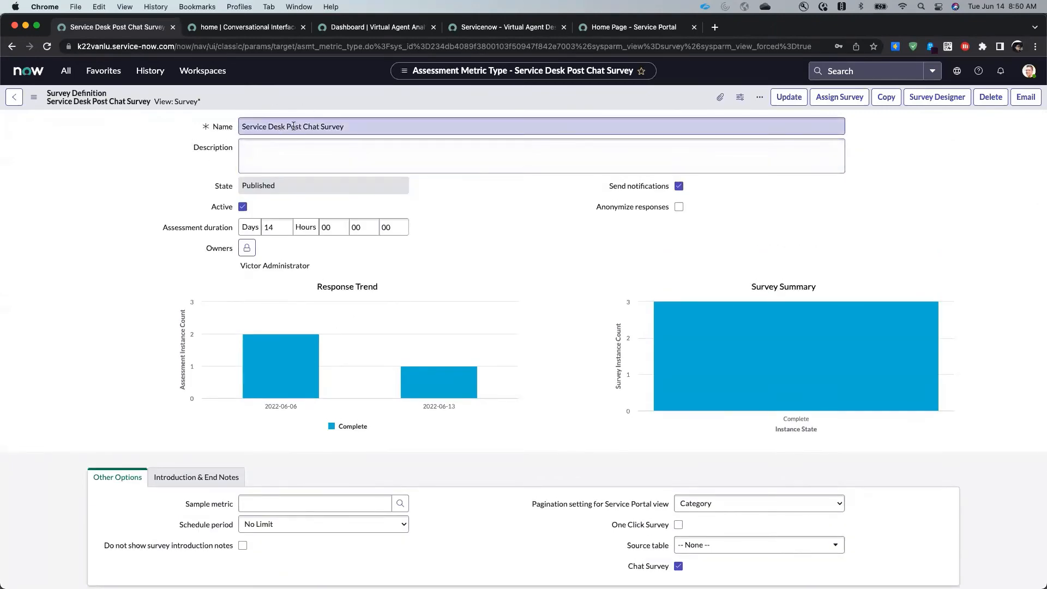
# Expand the Service Desk Post Chat Survey metric category to view its survey question
pyautogui.scroll(-5, 293, 126)
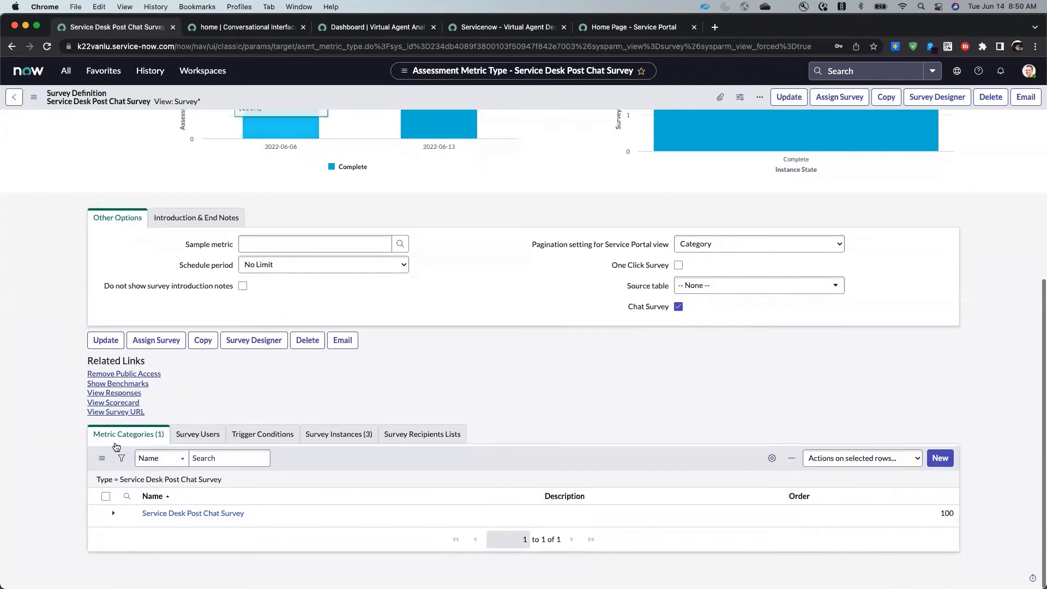
pyautogui.click(113, 512)
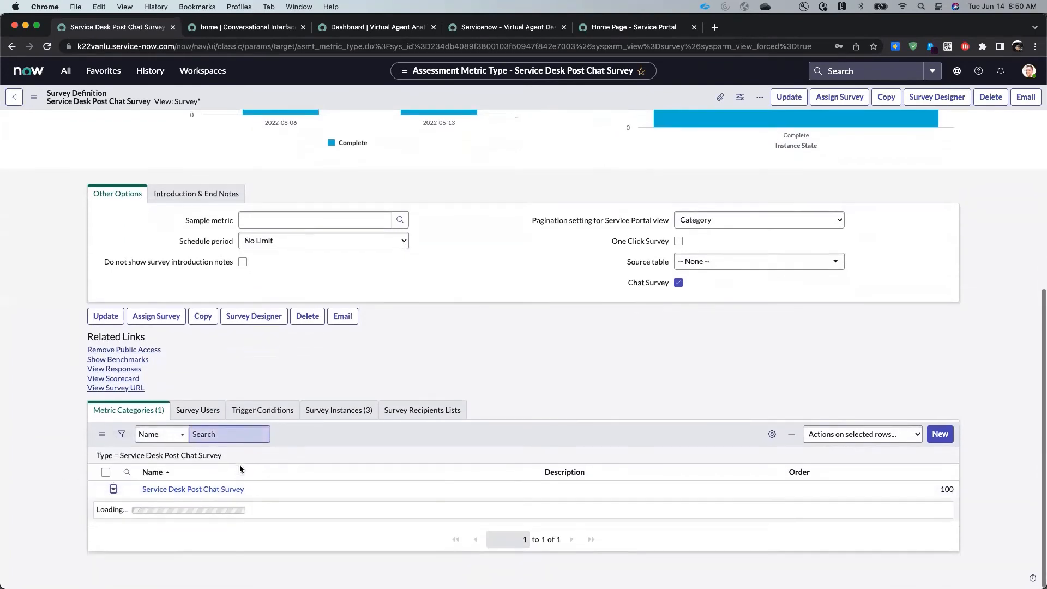
pyautogui.scroll(-2, 174, 490)
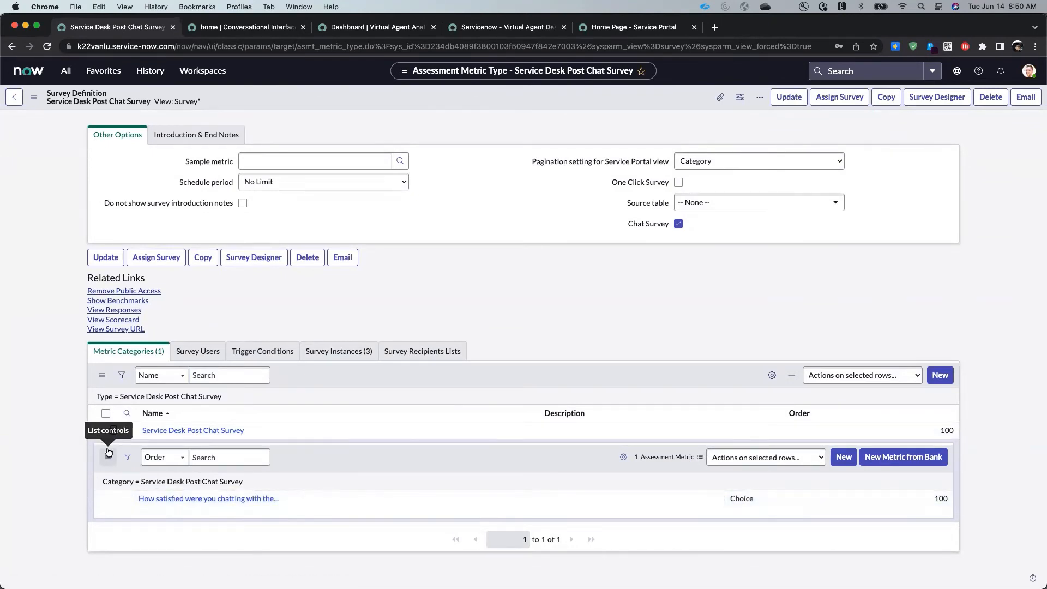
# Check the bar values in the Response Trend chart and open the survey's scorecard
pyautogui.scroll(6, 243, 313)
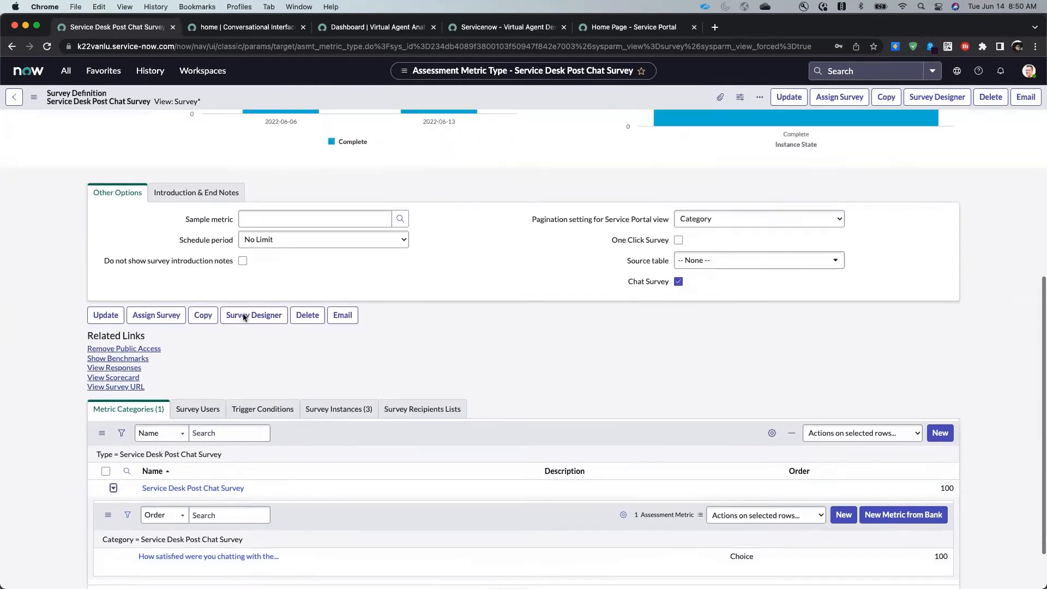
pyautogui.moveTo(276, 379)
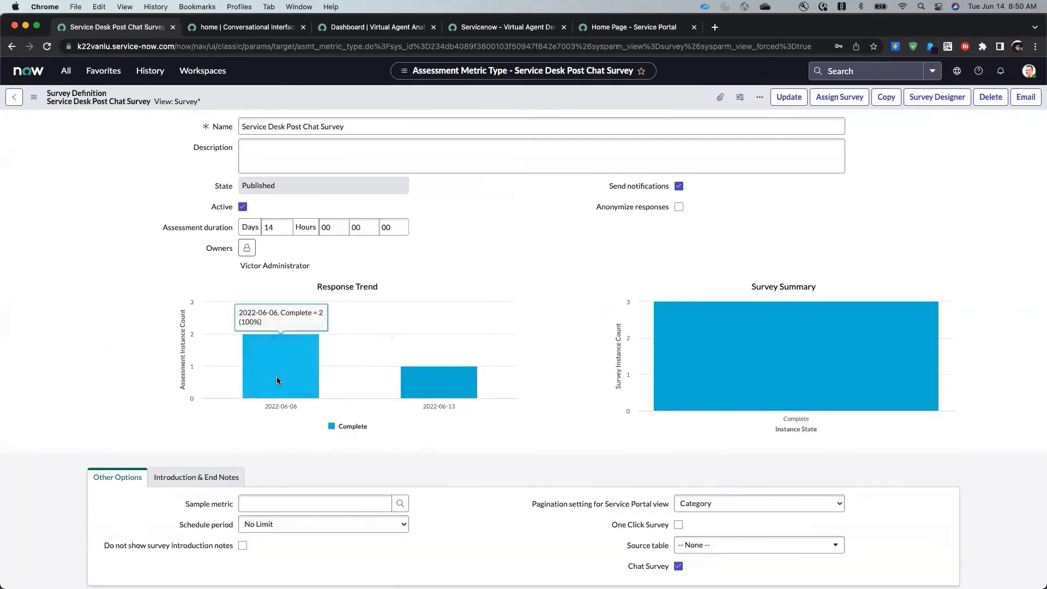
pyautogui.moveTo(451, 386)
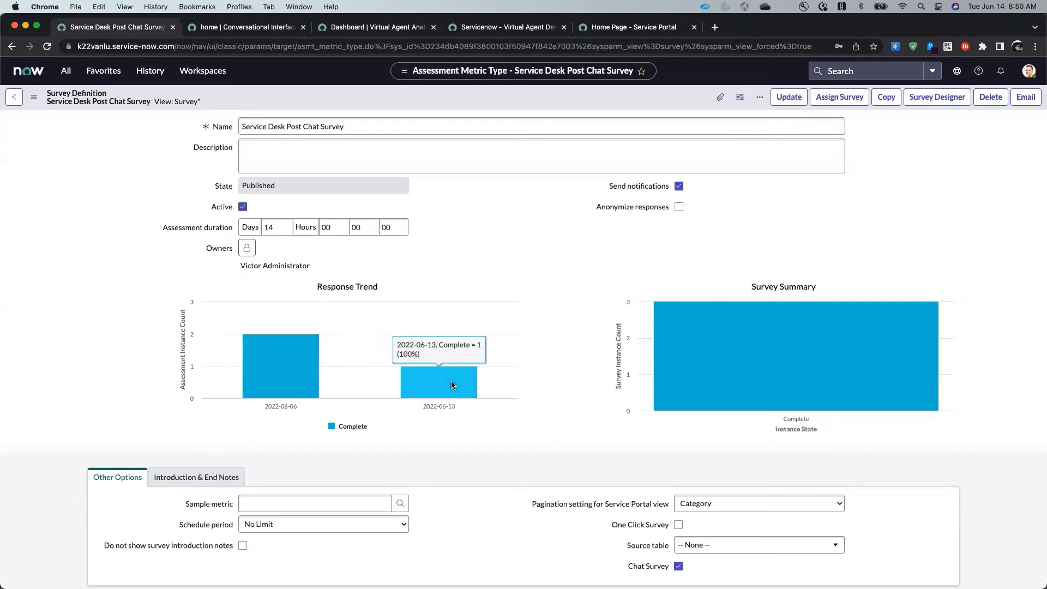
pyautogui.scroll(-5, 222, 396)
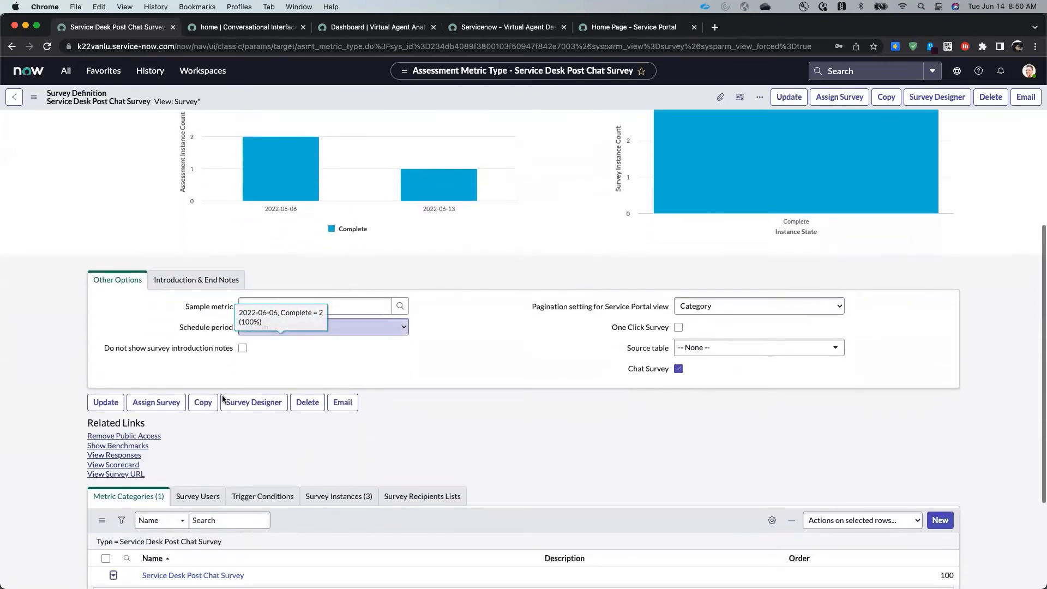
pyautogui.scroll(-2, 222, 398)
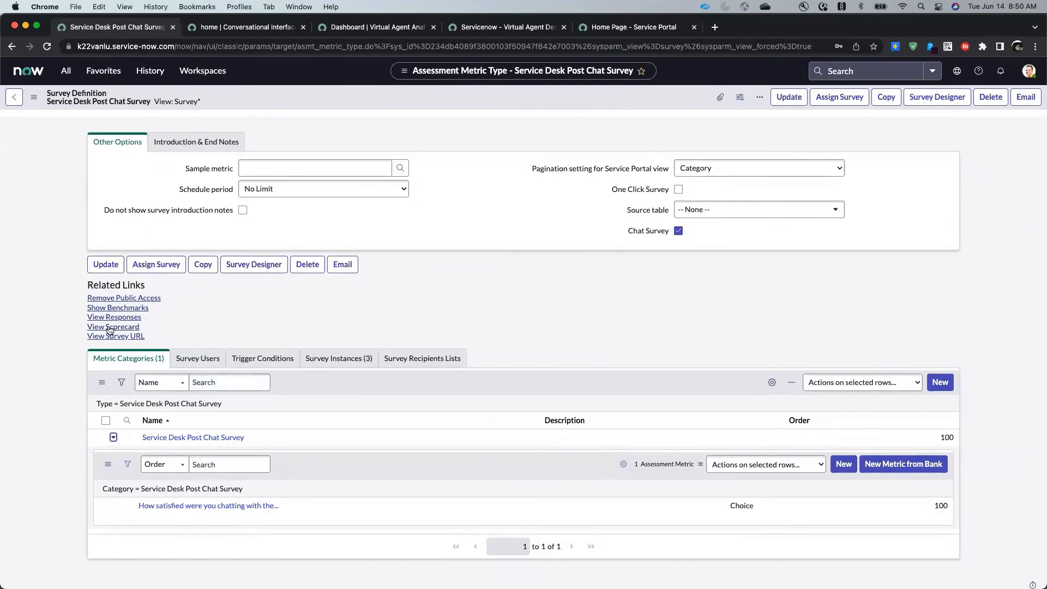
pyautogui.click(111, 327)
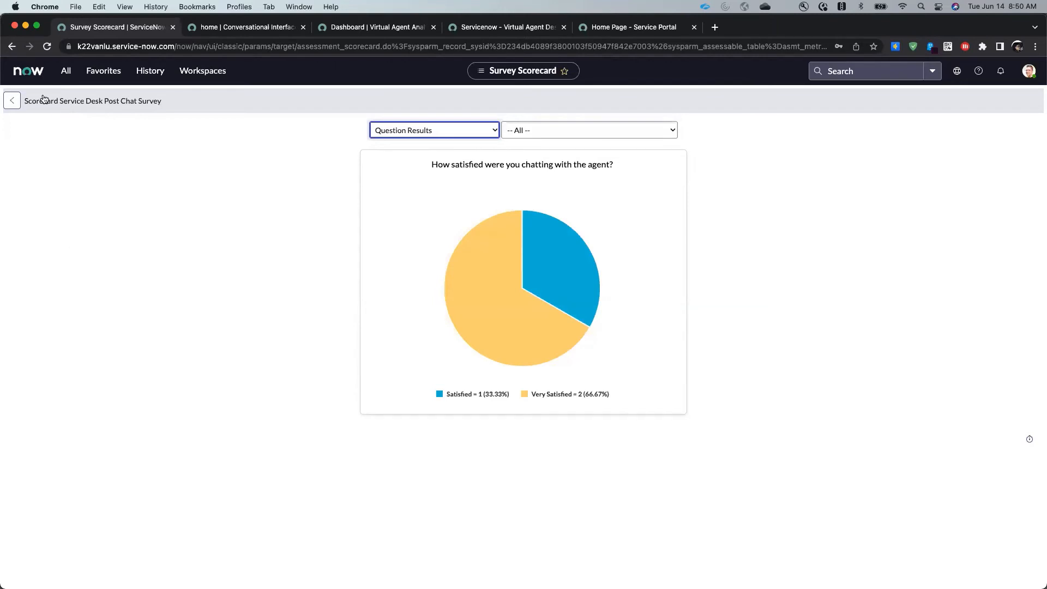
# Go back from the scorecard to the Service Desk Post Chat Survey definition, review its options, and leave the record
pyautogui.click(12, 102)
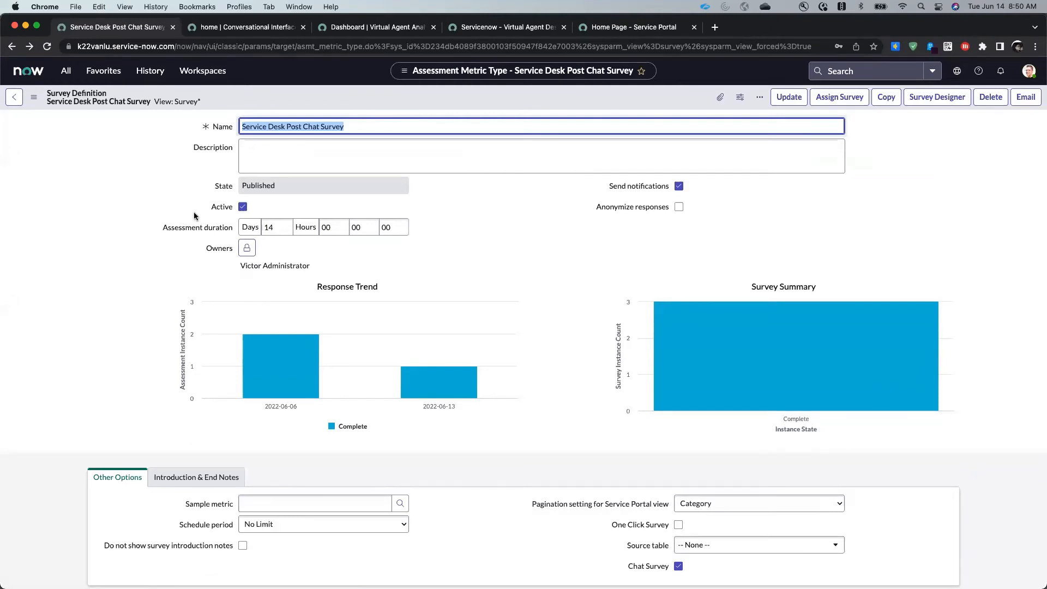
pyautogui.scroll(-5, 523, 327)
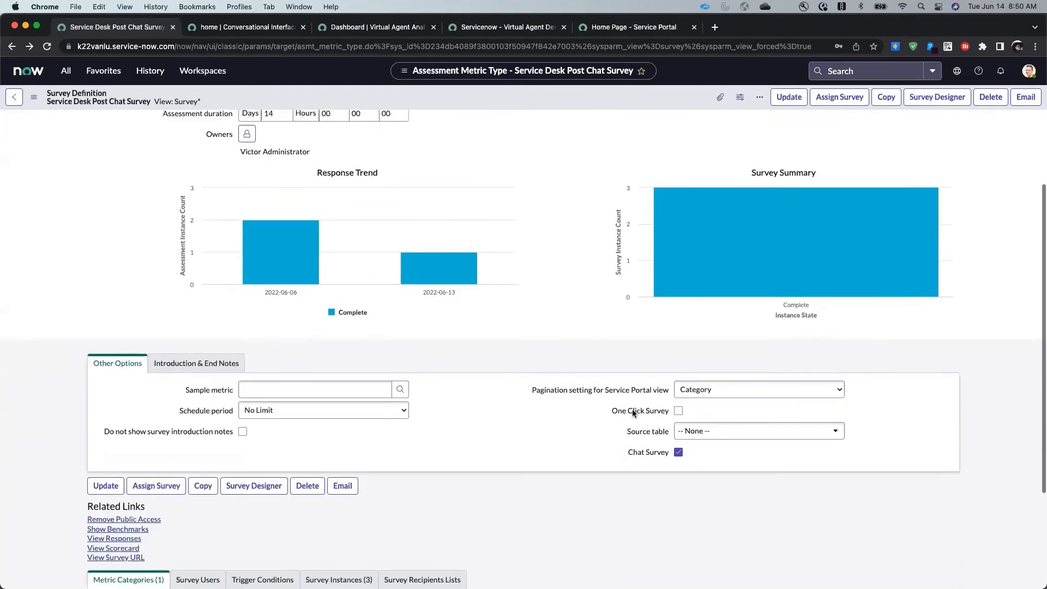
pyautogui.scroll(5, 453, 359)
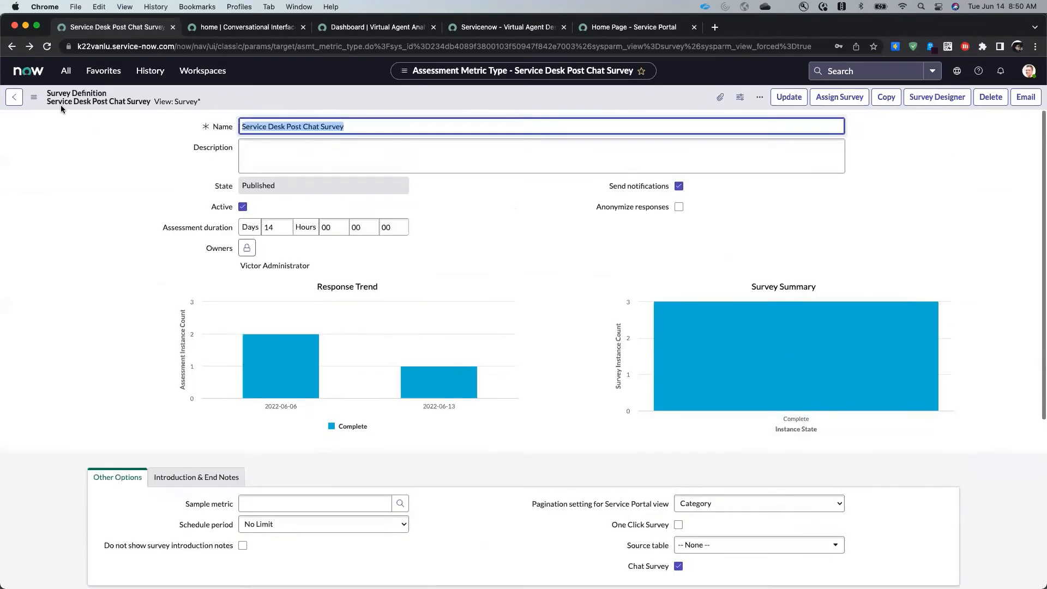
pyautogui.click(13, 100)
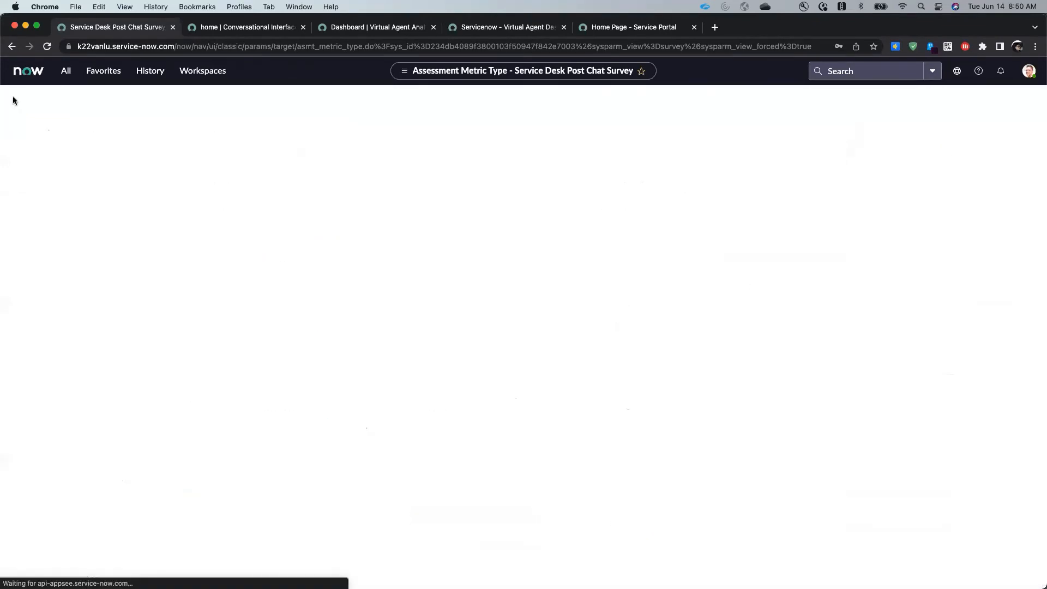
# Open the Agent Chat Queue under Advanced Work Assignment and its Service Desk Post Chat Survey record
pyautogui.click(64, 75)
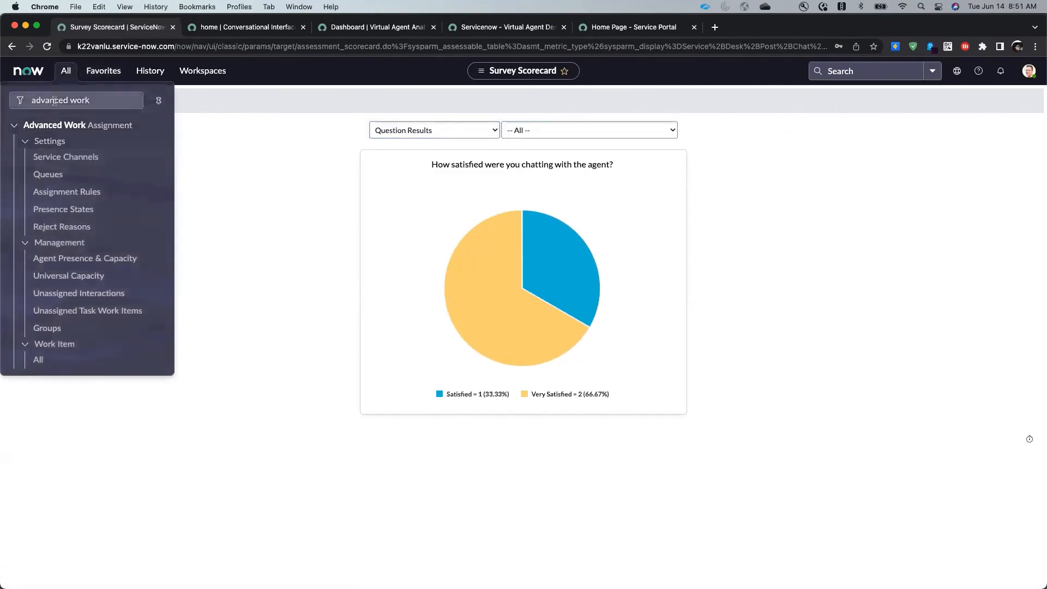
pyautogui.click(56, 176)
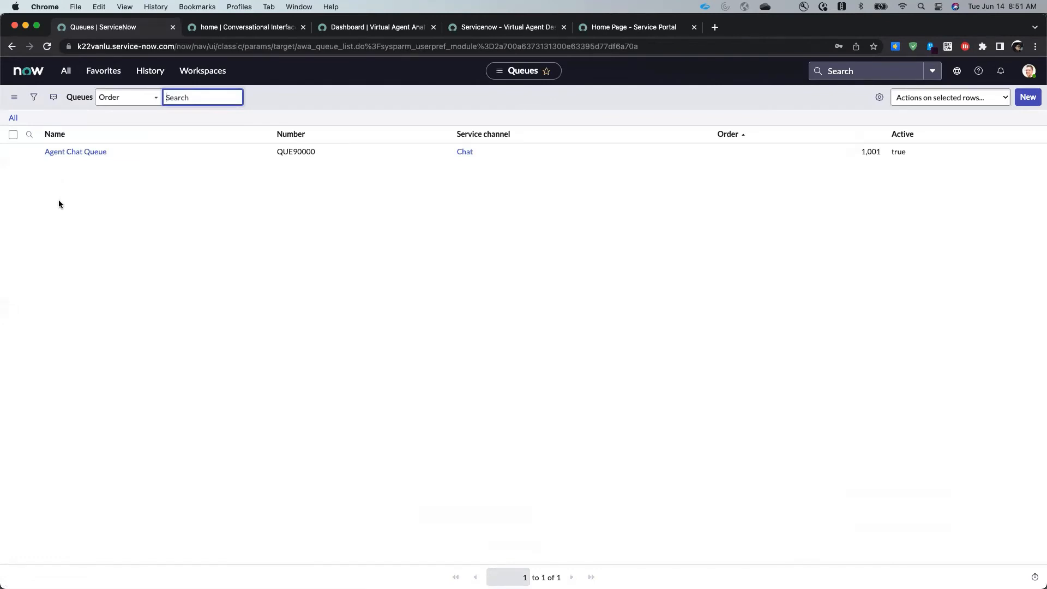
pyautogui.click(73, 154)
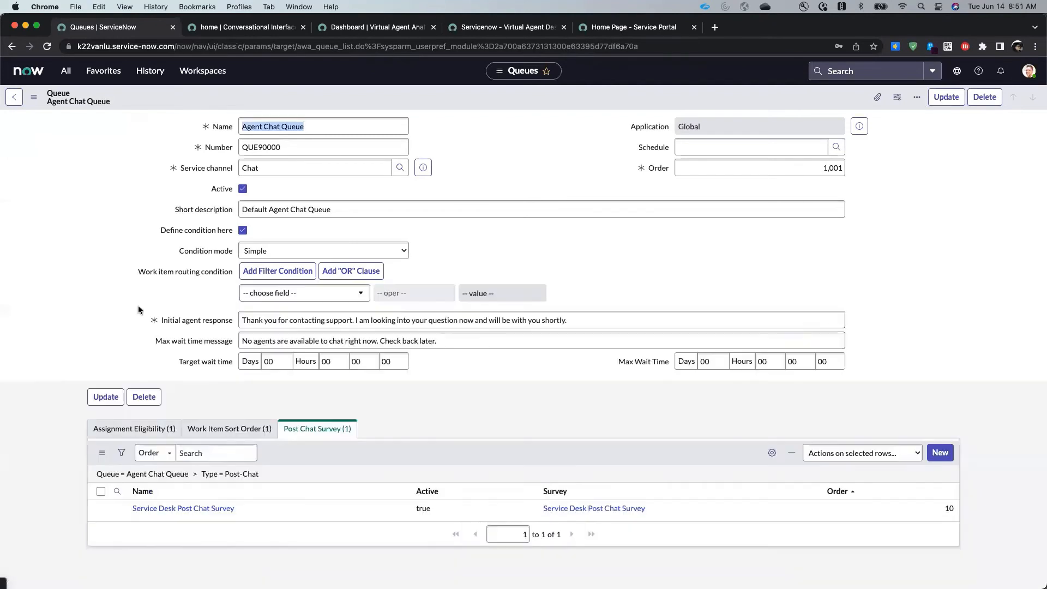
pyautogui.click(157, 512)
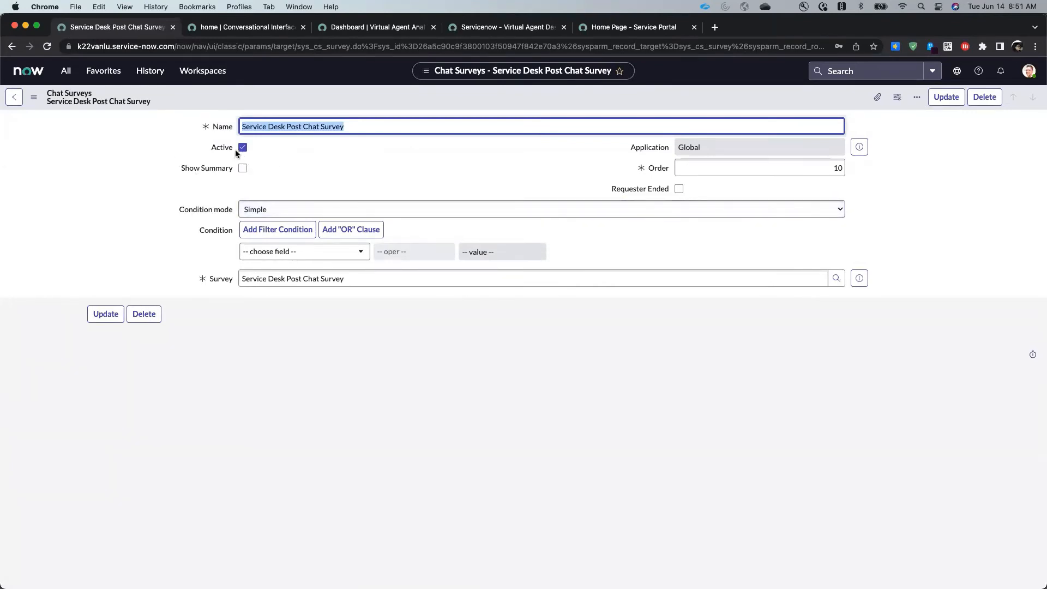
# Set the chat survey's Survey field to Service Desk Satisfaction Survey and save the record
pyautogui.click(836, 278)
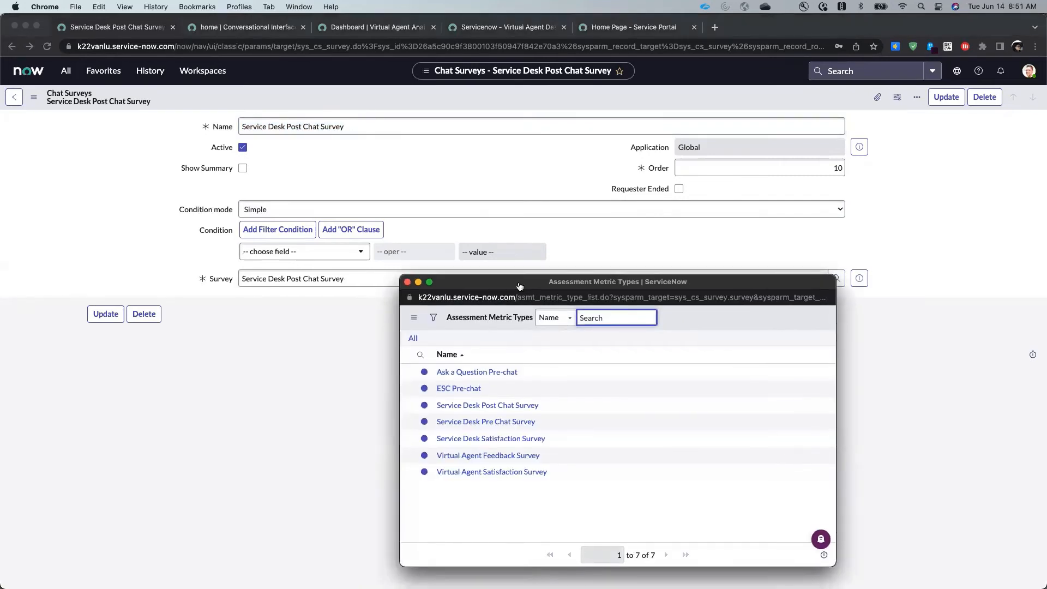
pyautogui.click(497, 439)
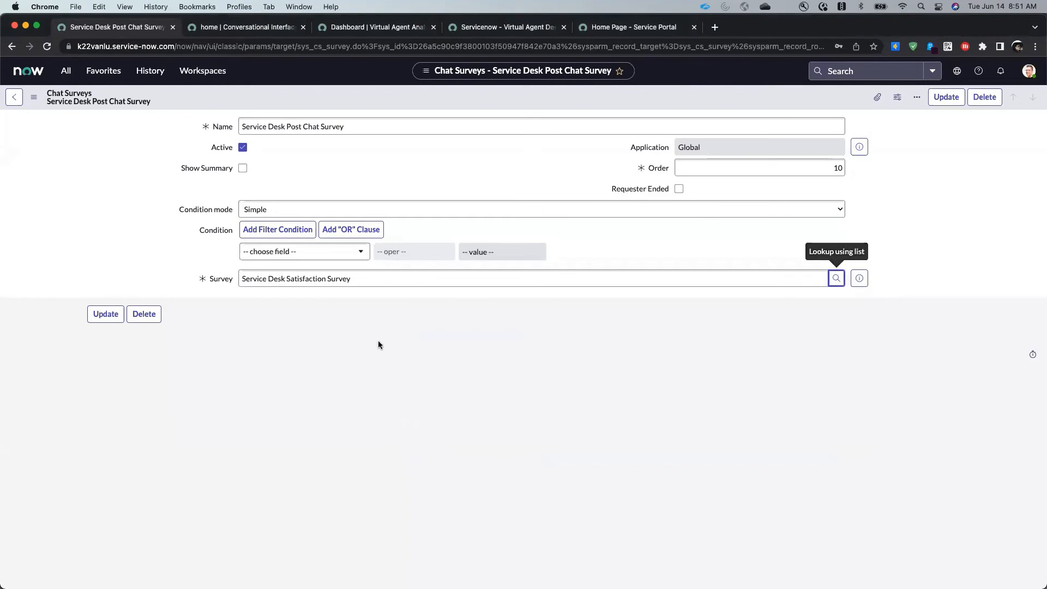
pyautogui.click(105, 316)
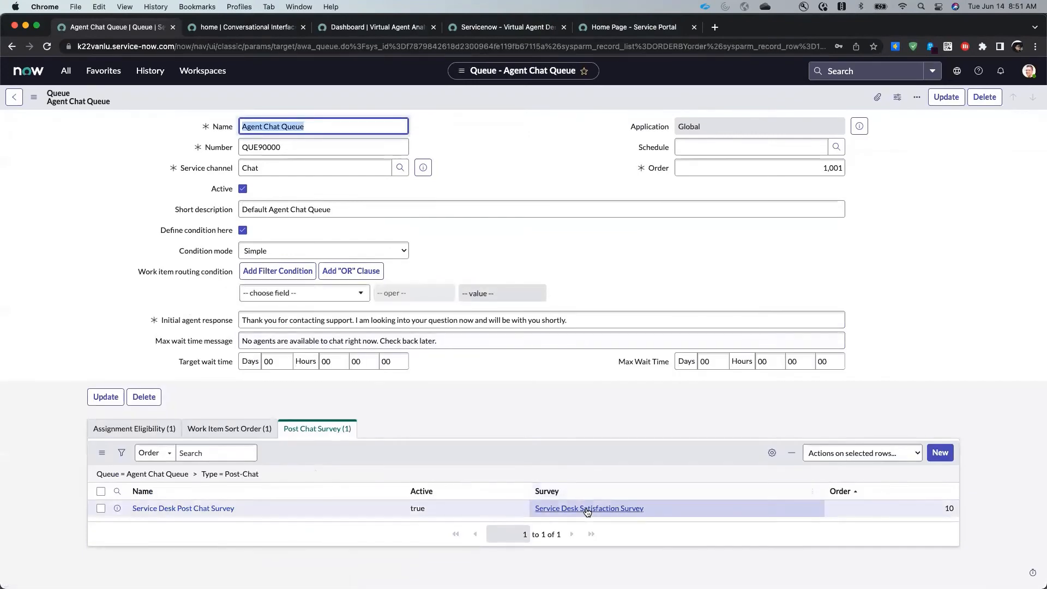
# Switch to the Service Portal, request Live Agent Support in the chat, and send the agent the message "hi"
pyautogui.click(535, 31)
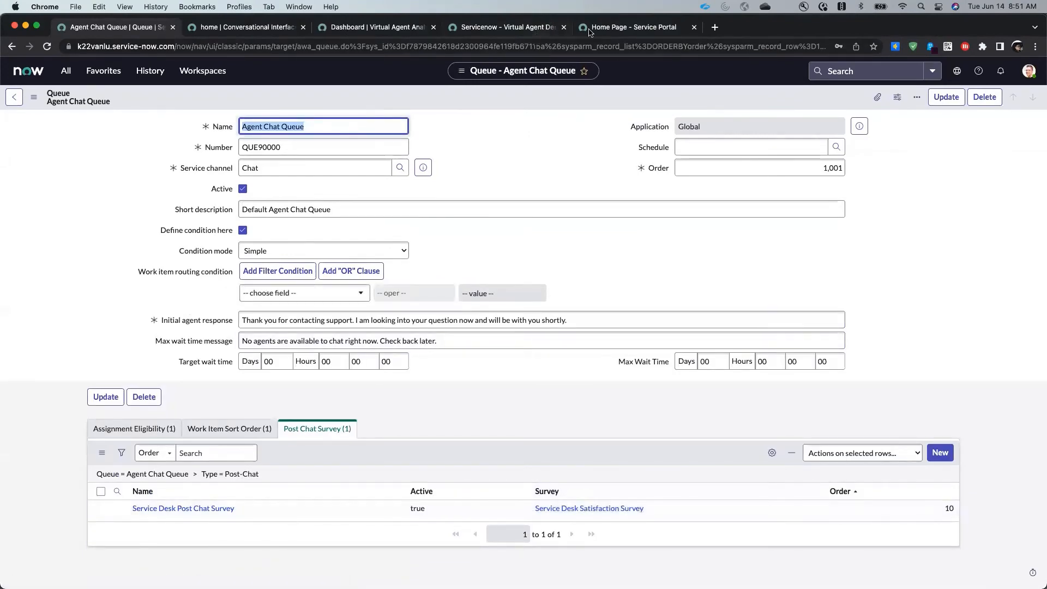
pyautogui.click(597, 32)
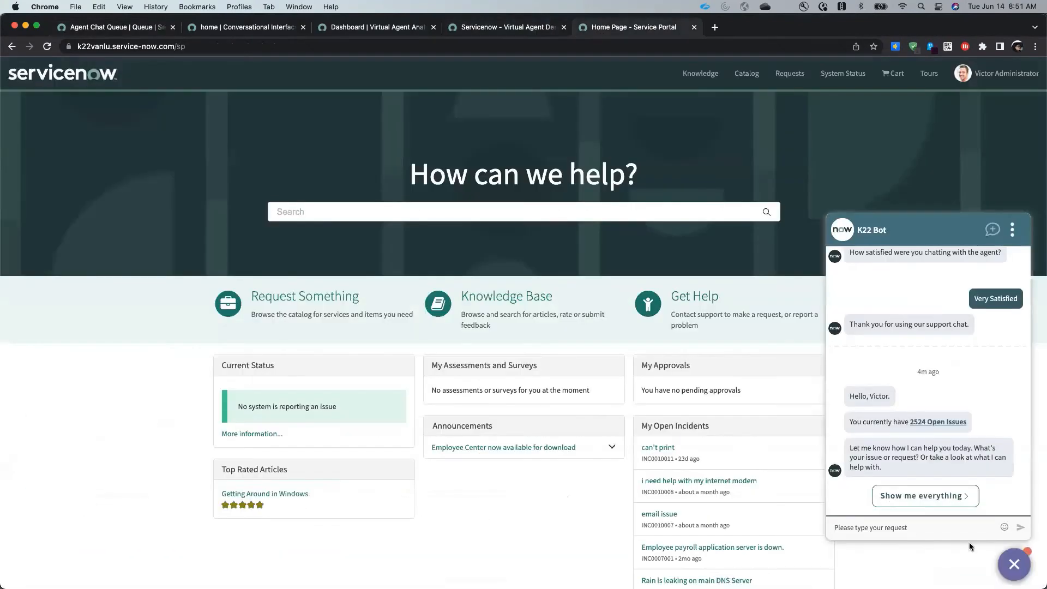
pyautogui.click(905, 496)
pyautogui.click(867, 434)
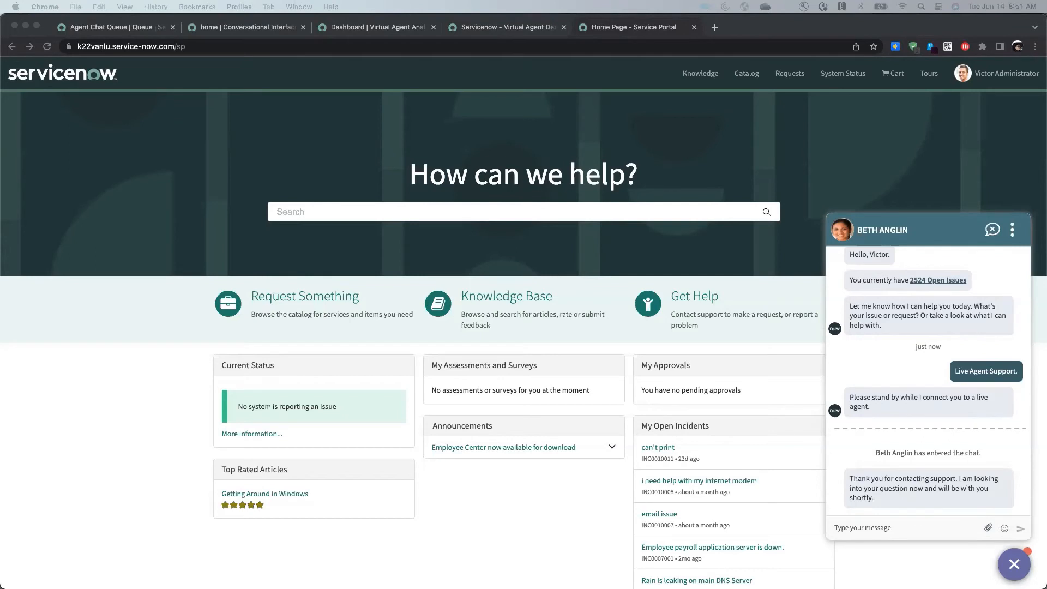
pyautogui.click(886, 528)
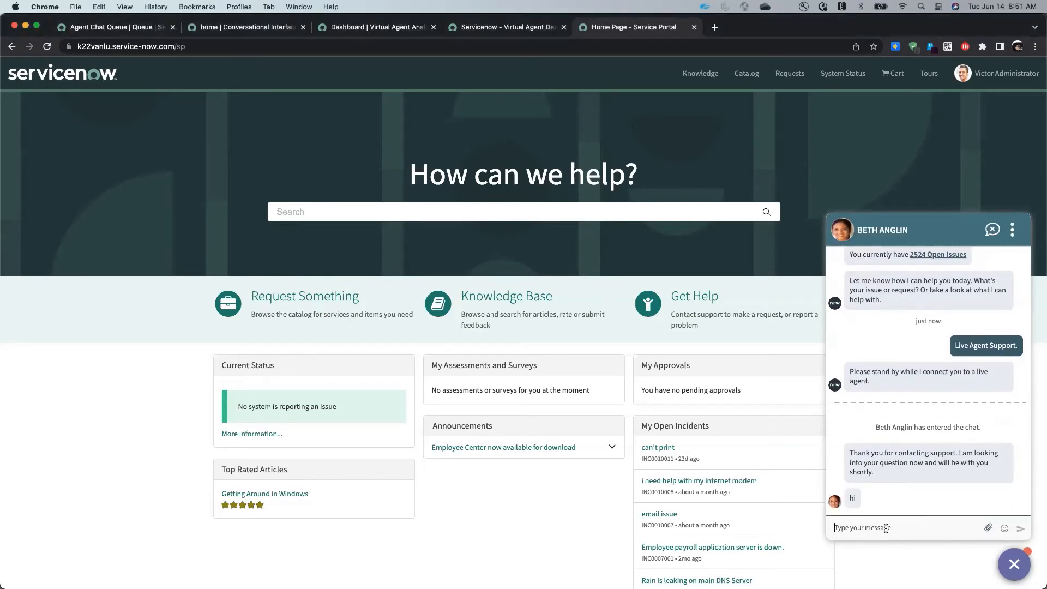
pyautogui.write('hi')
pyautogui.press('Return')
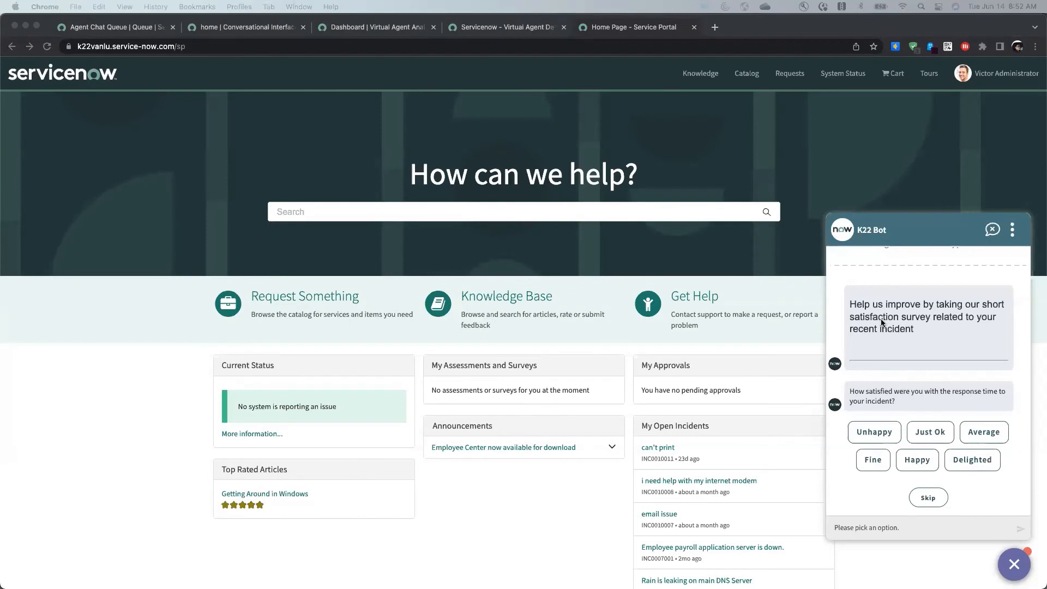
# Answer the chat survey with Happy, Excellent and Excellent, skip the first-call and overall experience questions, and submit the comment "All was good."
pyautogui.click(916, 459)
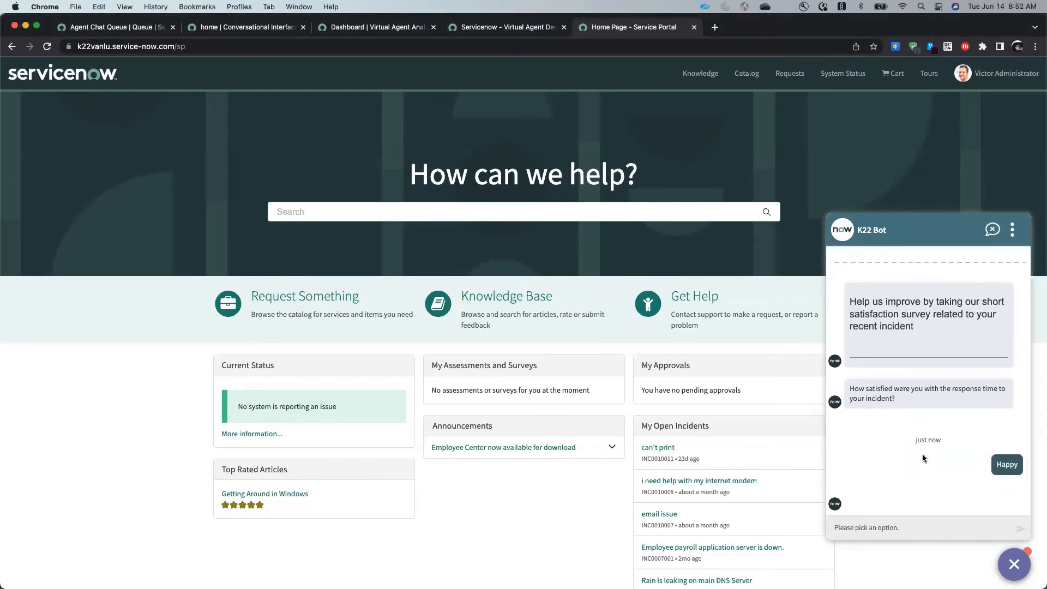
pyautogui.click(960, 460)
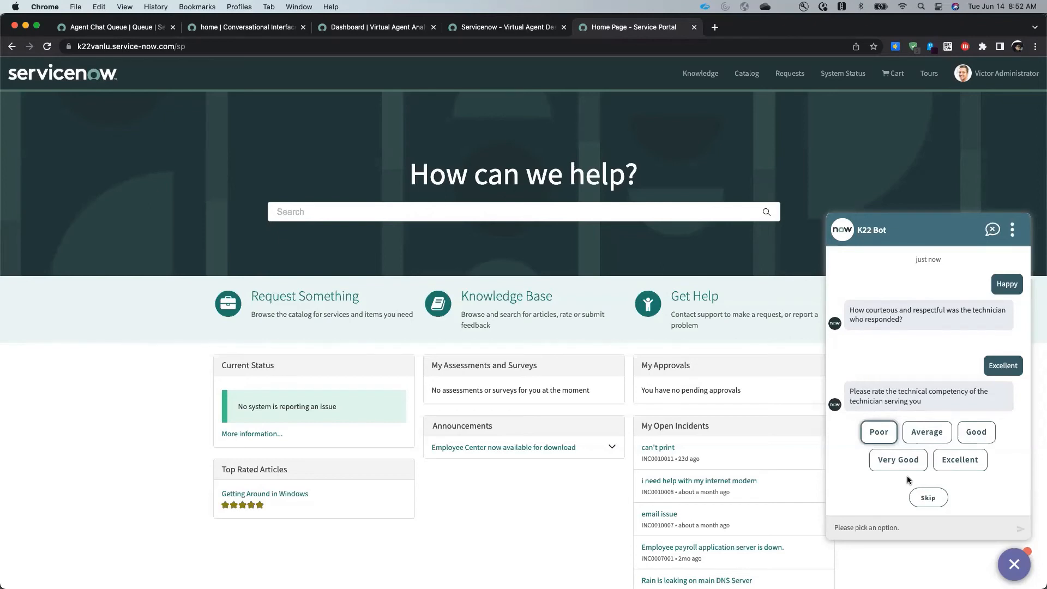
pyautogui.click(949, 462)
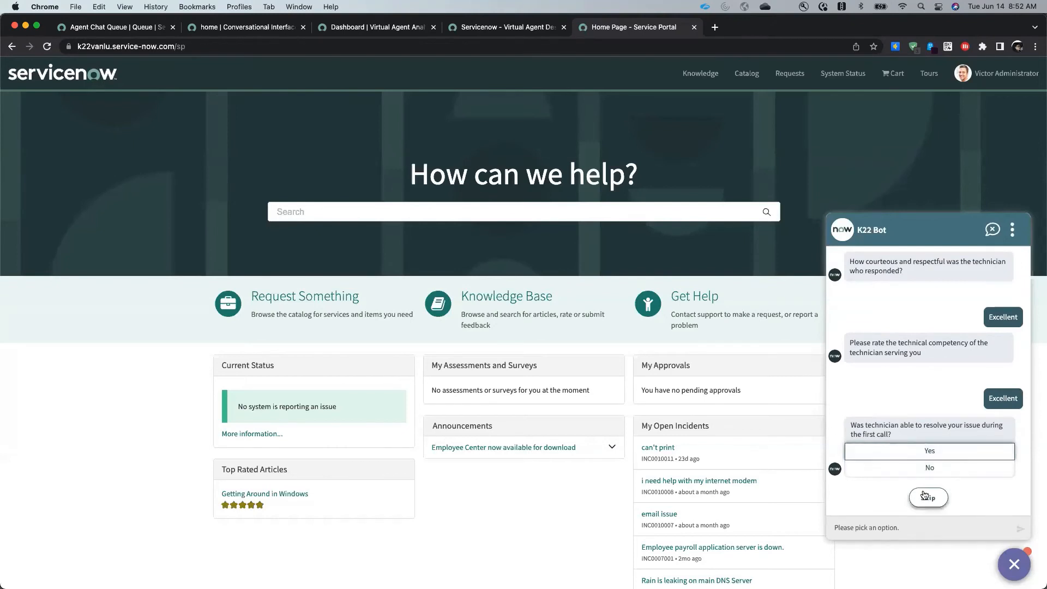
pyautogui.click(923, 497)
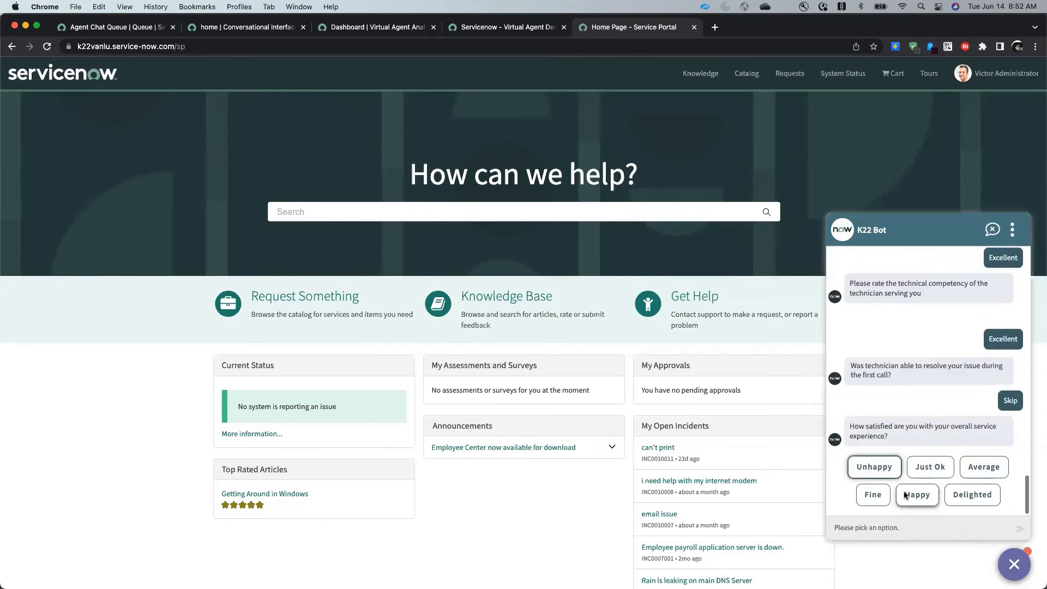
pyautogui.click(921, 497)
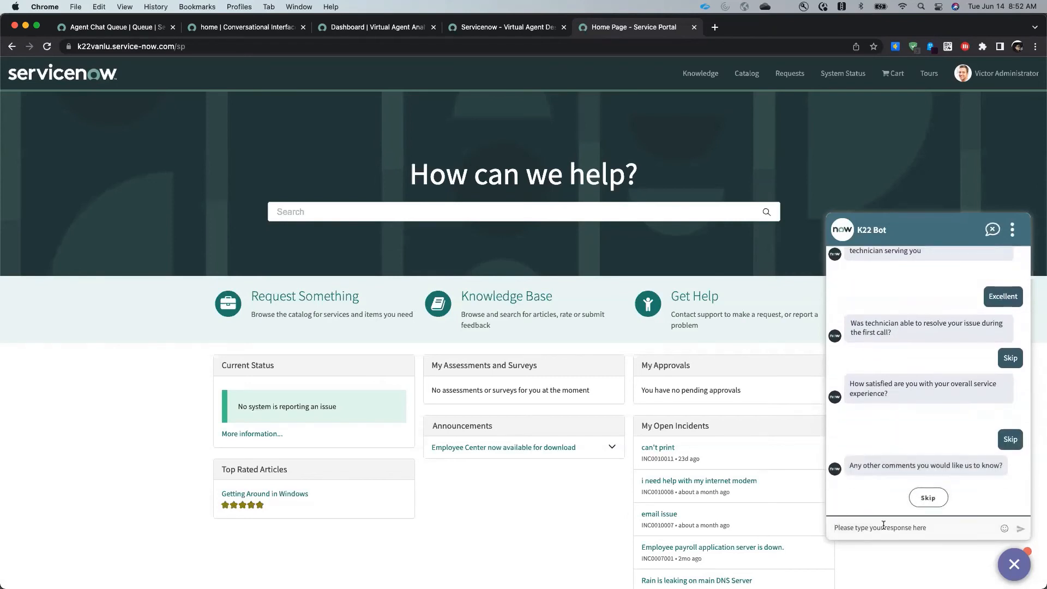
pyautogui.click(883, 524)
pyautogui.write('All was good.')
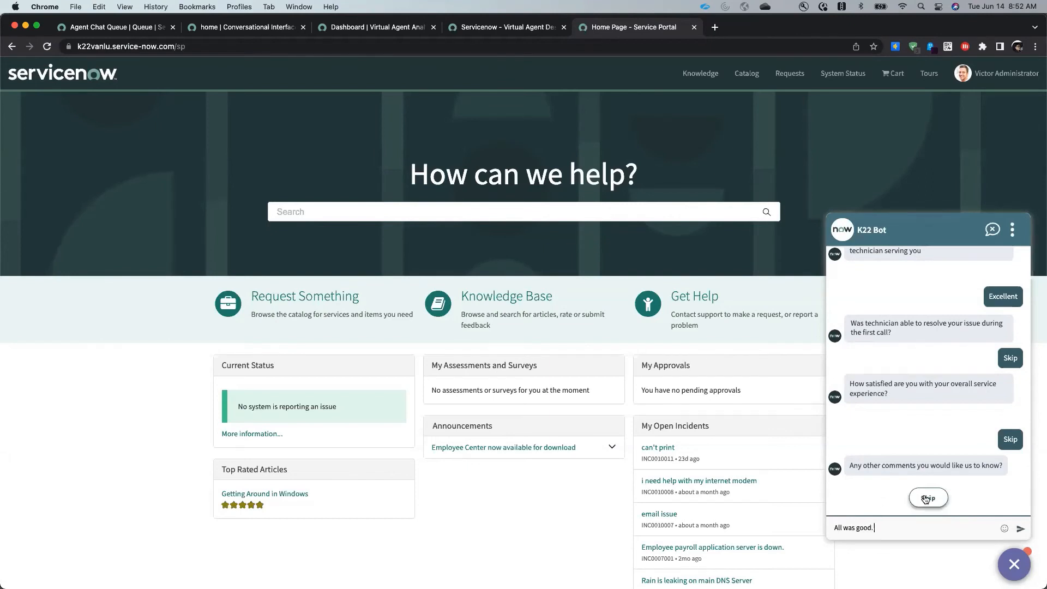
pyautogui.click(1020, 528)
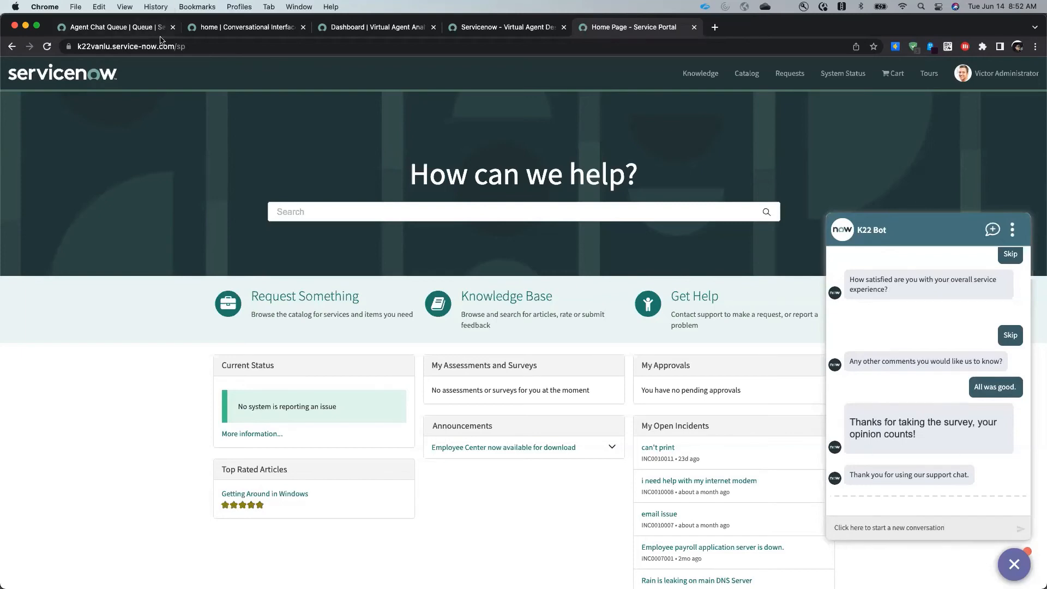
# Return to the Agent Chat Queue, open the linked Service Desk Satisfaction Survey definition, and view its scorecard
pyautogui.click(143, 30)
pyautogui.click(241, 31)
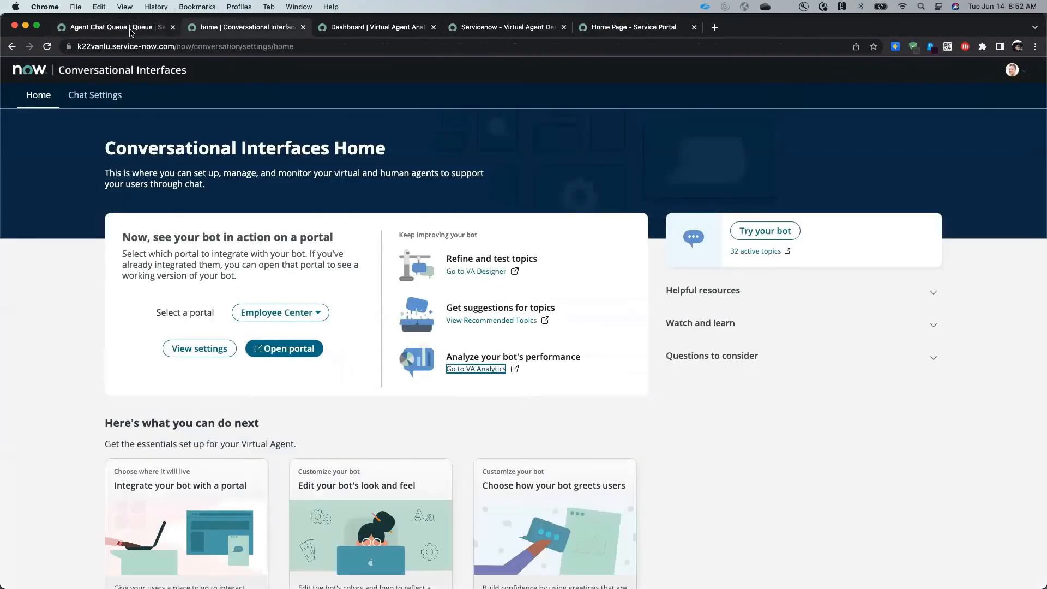
pyautogui.click(132, 32)
pyautogui.click(573, 509)
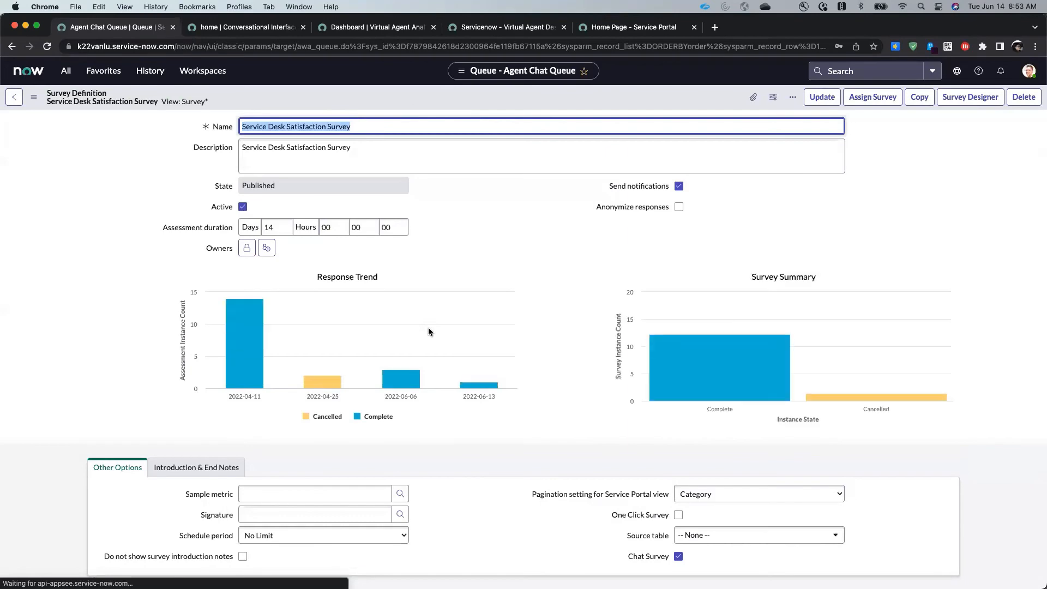
pyautogui.scroll(-5, 456, 315)
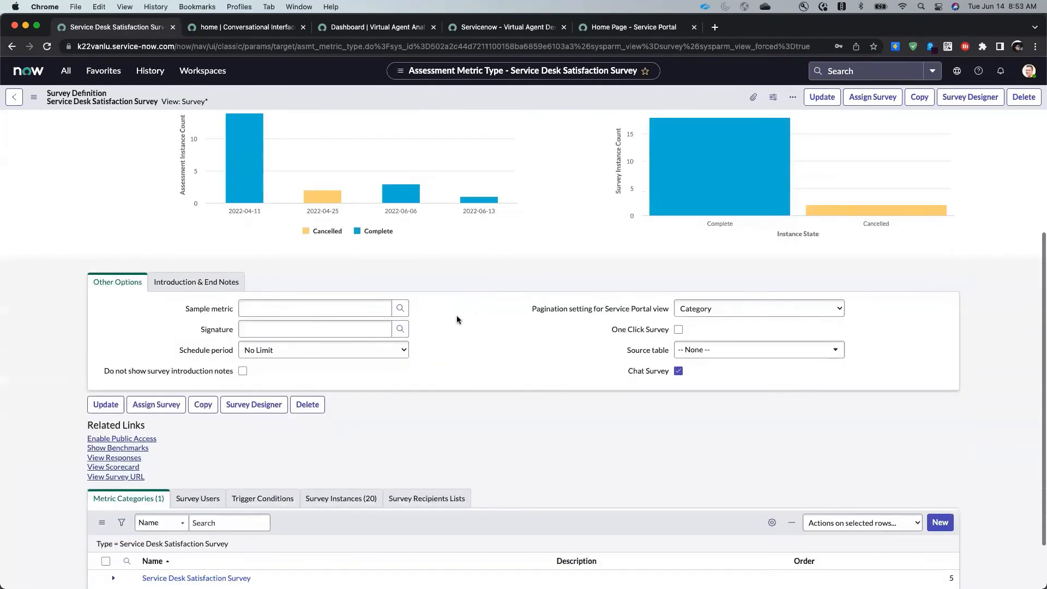
pyautogui.click(104, 403)
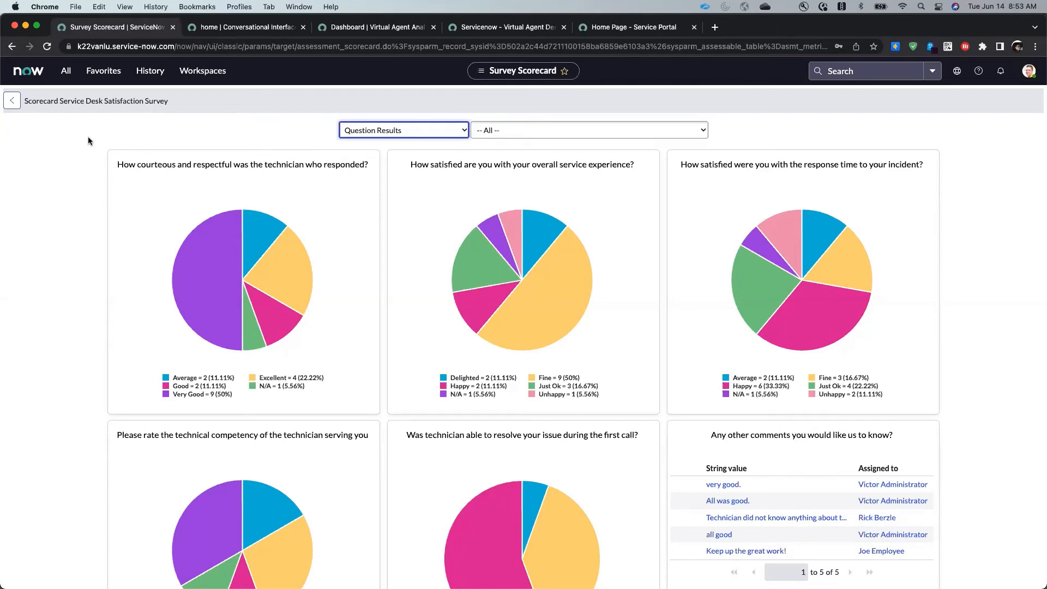
# Find the Interaction module with the filter "interaction", list all interactions, and open the most recently opened chat
pyautogui.click(64, 72)
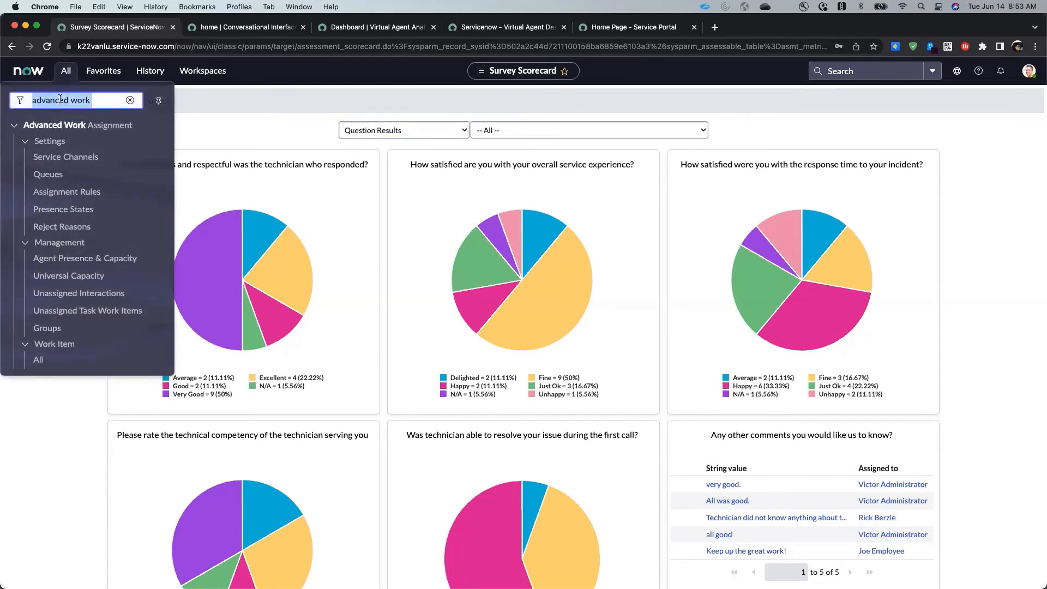
pyautogui.write('interaction')
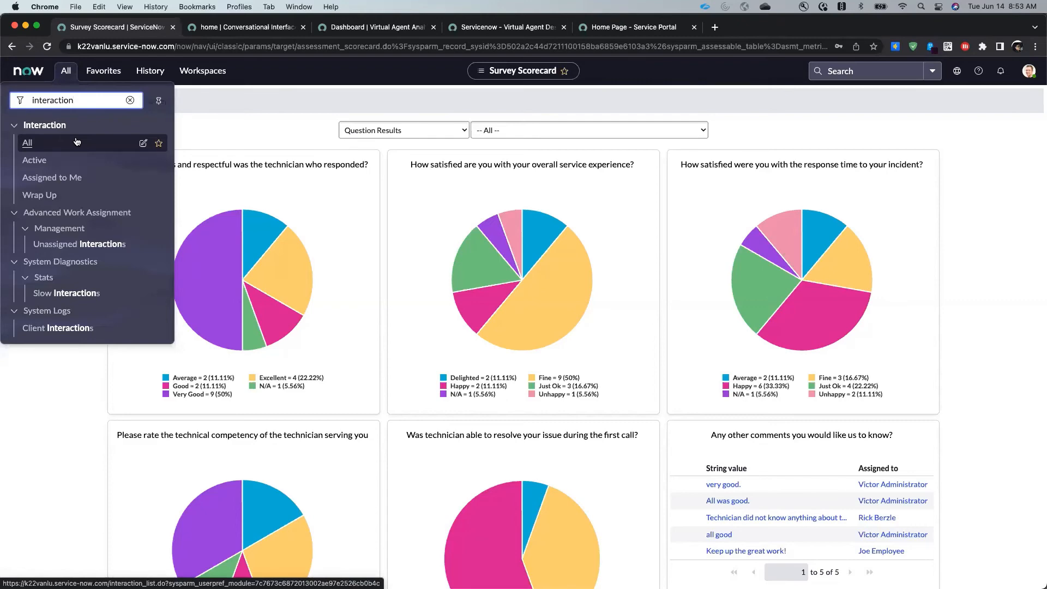
pyautogui.click(55, 143)
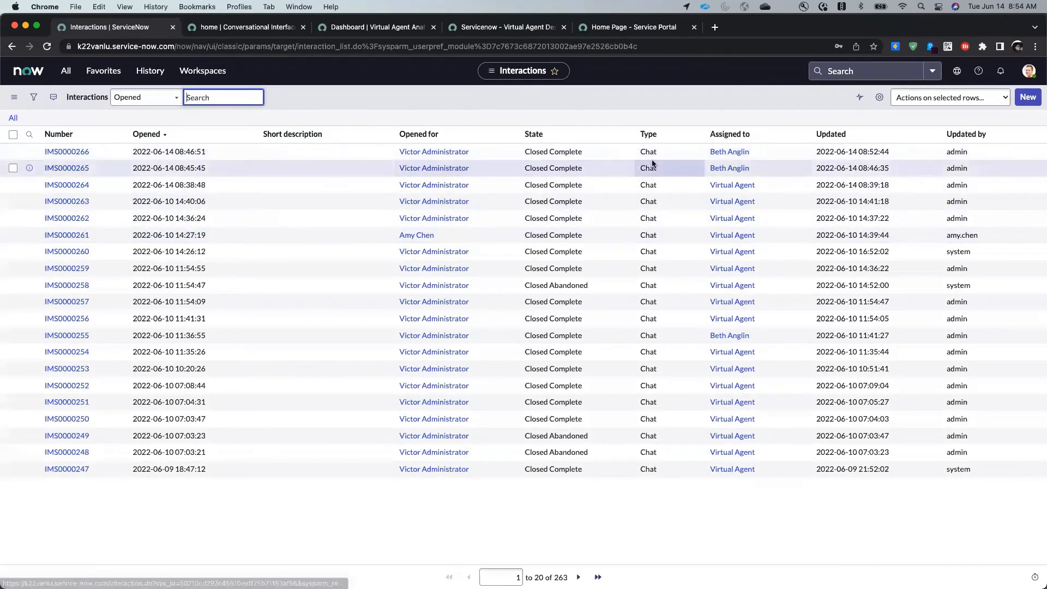
pyautogui.click(70, 154)
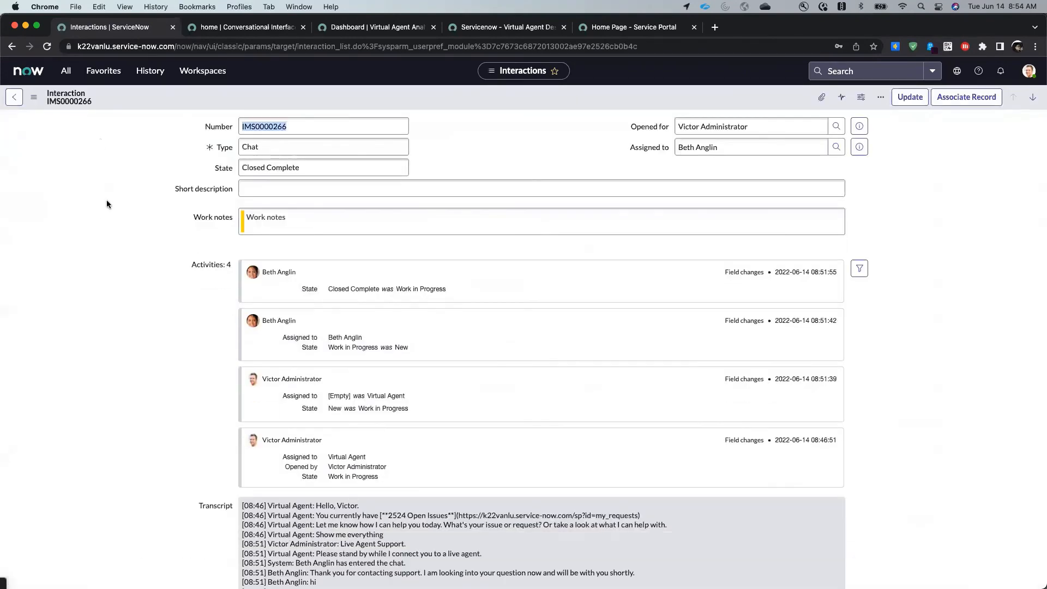
# Review the interaction's activities, chat transcript, Customer Satisfaction Score field and Interaction Related Records
pyautogui.scroll(-3, 296, 315)
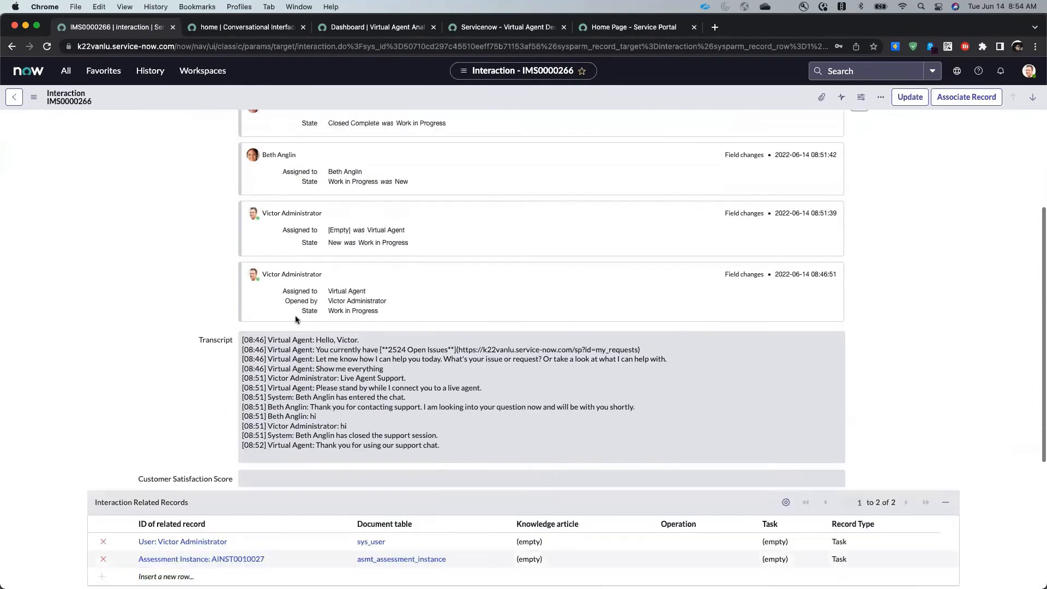
pyautogui.scroll(-2, 295, 319)
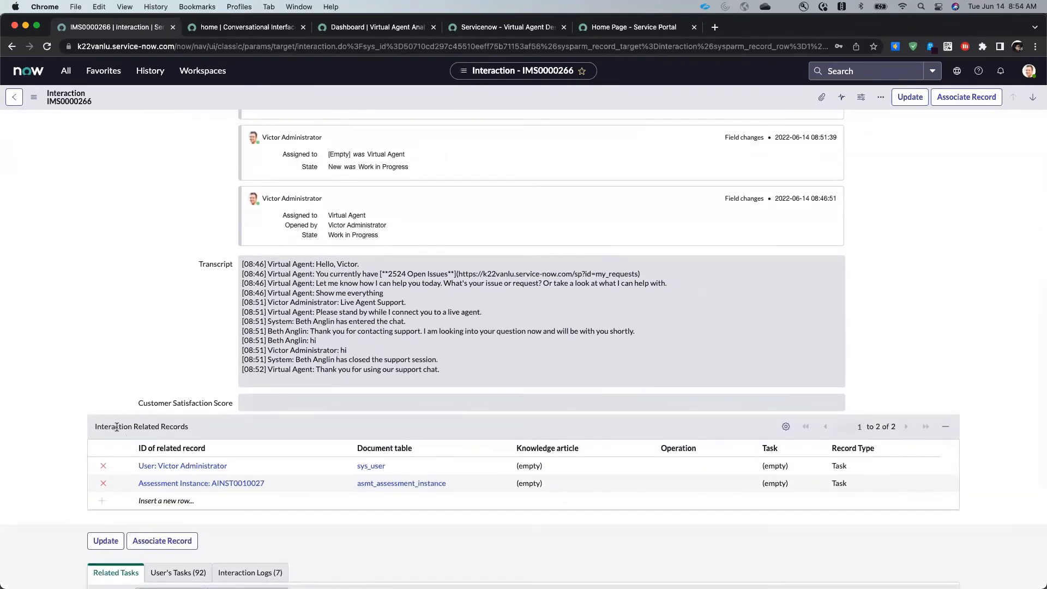
pyautogui.scroll(5, 146, 326)
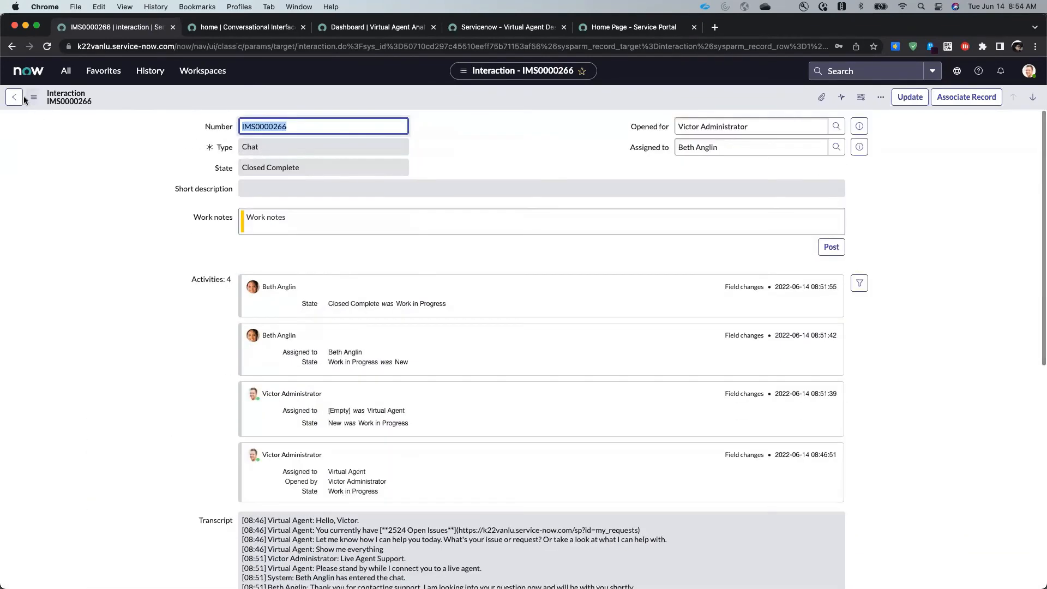
pyautogui.scroll(-1, 116, 193)
pyautogui.scroll(-5, 116, 193)
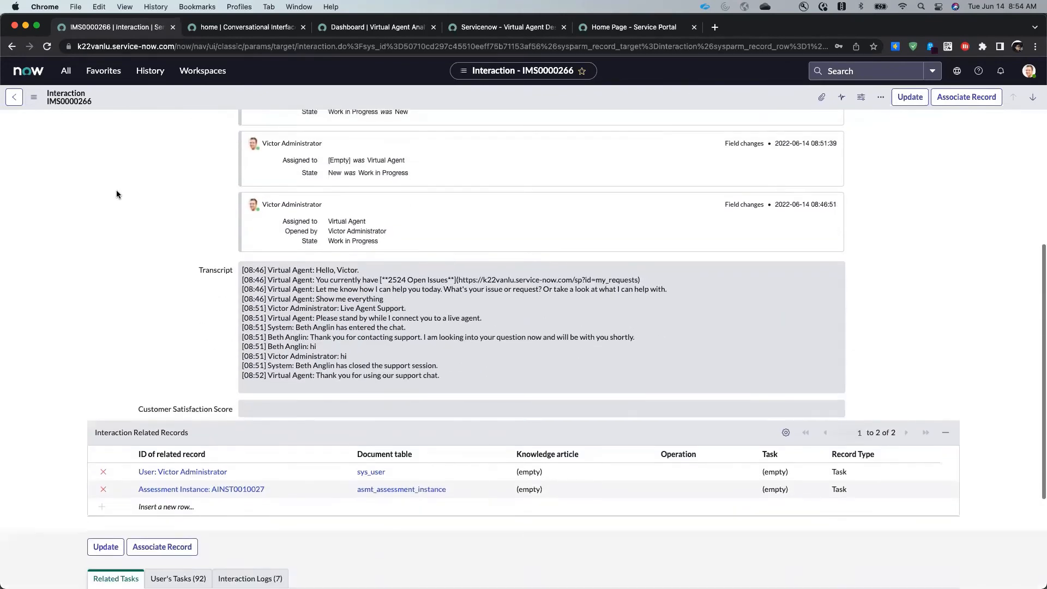
# Open the assessment instance listed in Interaction Related Records and review its Trigger ID, Number and survey question values
pyautogui.scroll(-1, 116, 194)
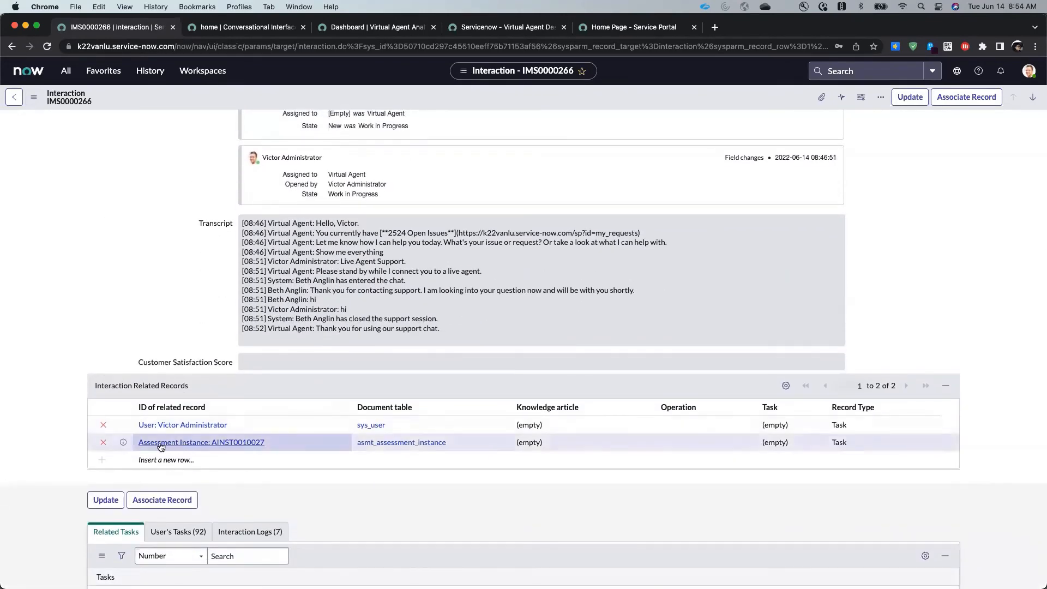
pyautogui.click(233, 445)
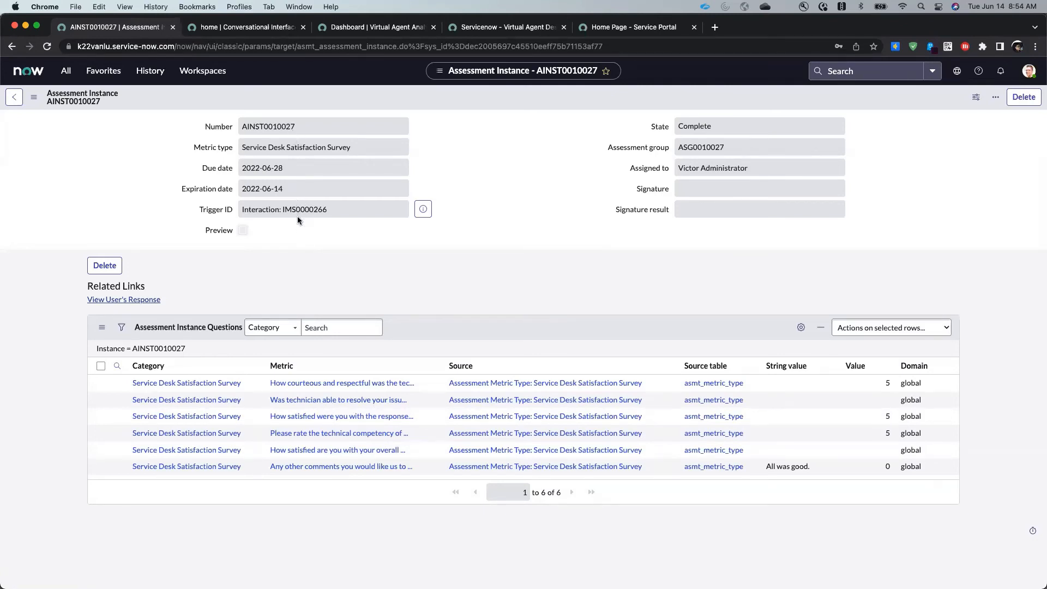
pyautogui.moveTo(240, 211); pyautogui.dragTo(329, 210)
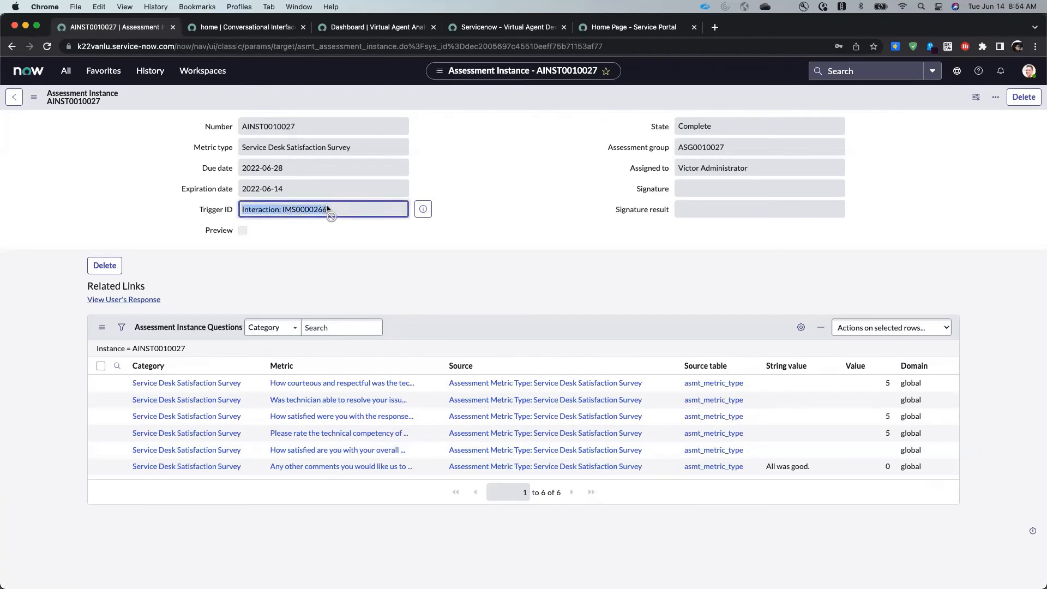
pyautogui.click(326, 212)
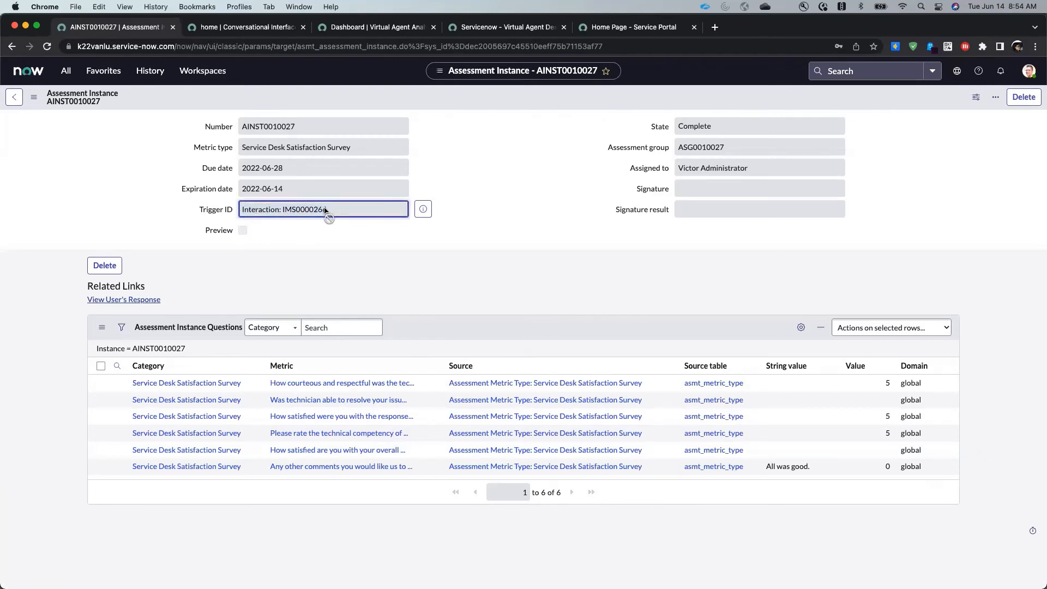
pyautogui.click(281, 127)
pyautogui.press('Tab')
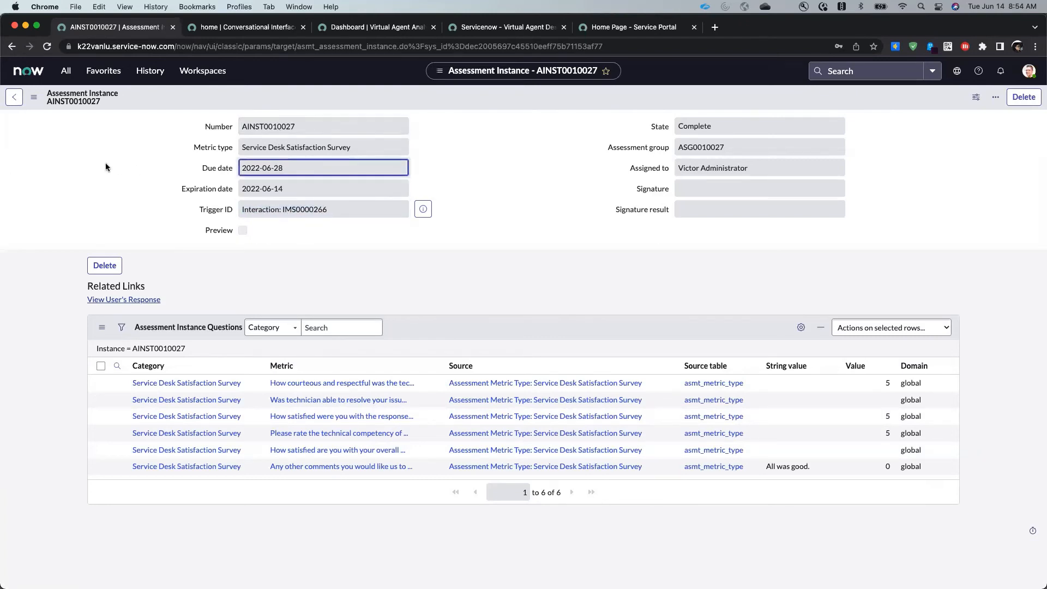
# Return to the interaction record and review its transcript, Customer Satisfaction Score field and related records again
pyautogui.click(14, 102)
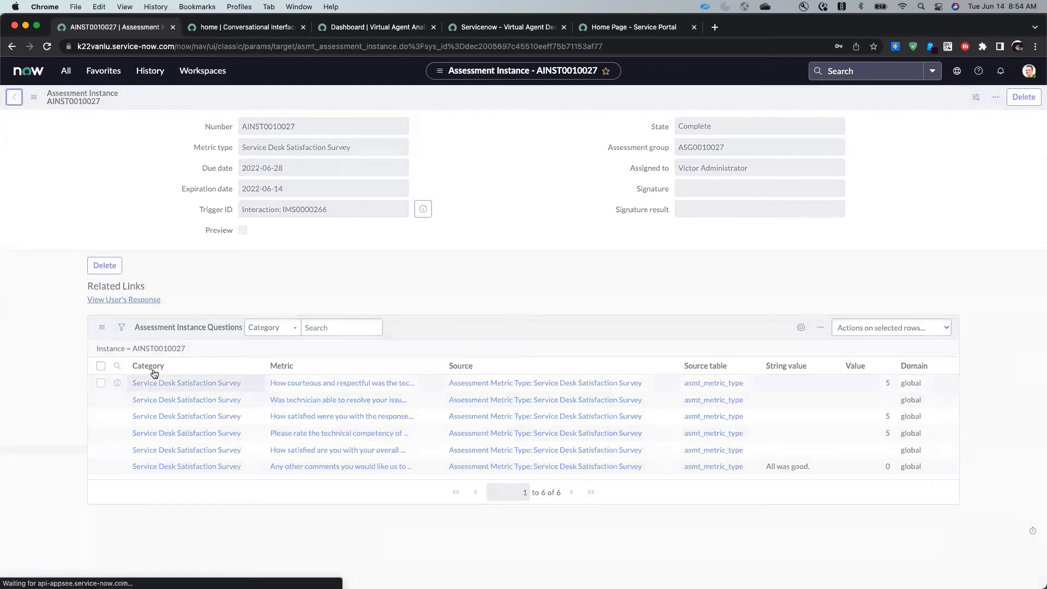
pyautogui.scroll(-2, 196, 363)
pyautogui.scroll(-5, 194, 363)
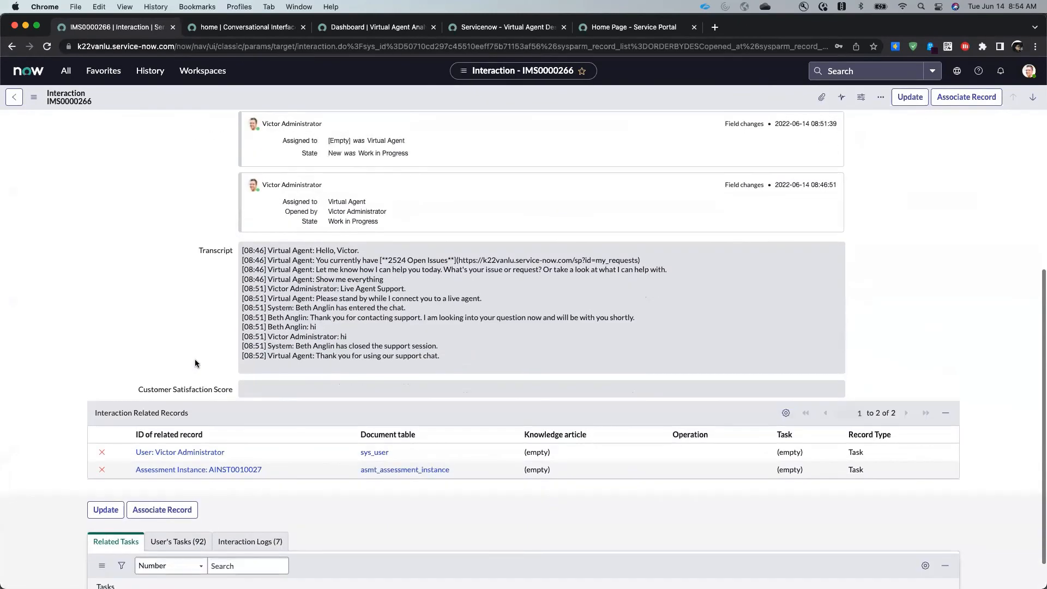
pyautogui.scroll(2, 194, 363)
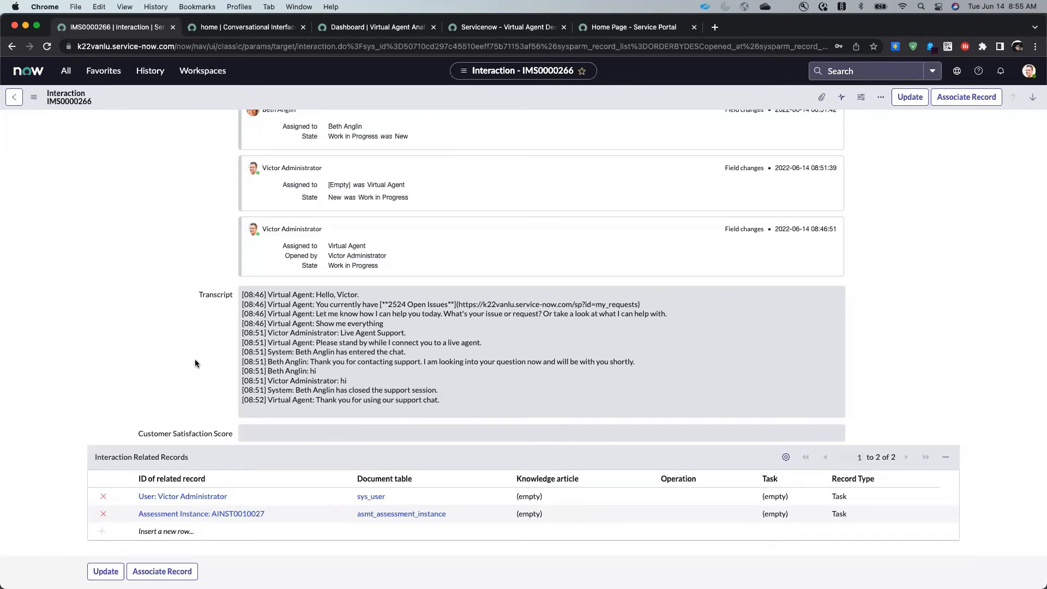
pyautogui.scroll(-1, 195, 361)
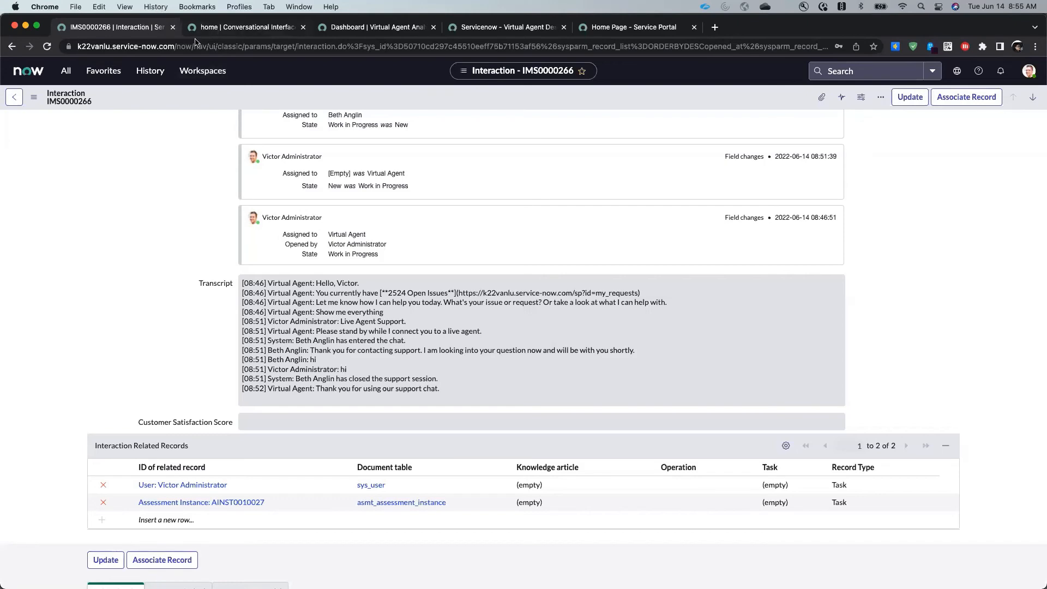
pyautogui.click(217, 30)
pyautogui.click(123, 32)
pyautogui.scroll(5, 90, 150)
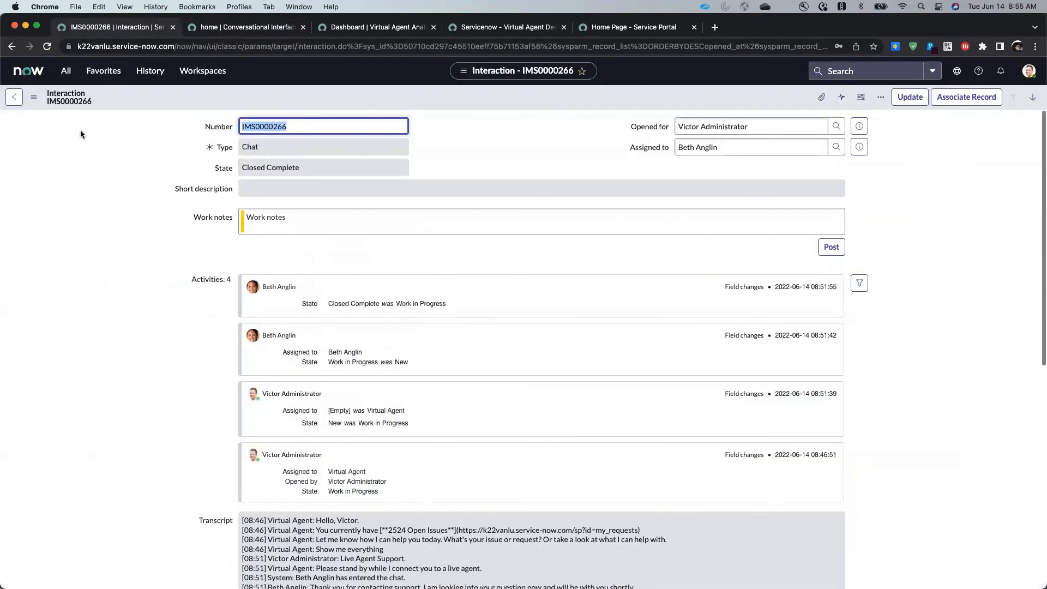
pyautogui.click(66, 71)
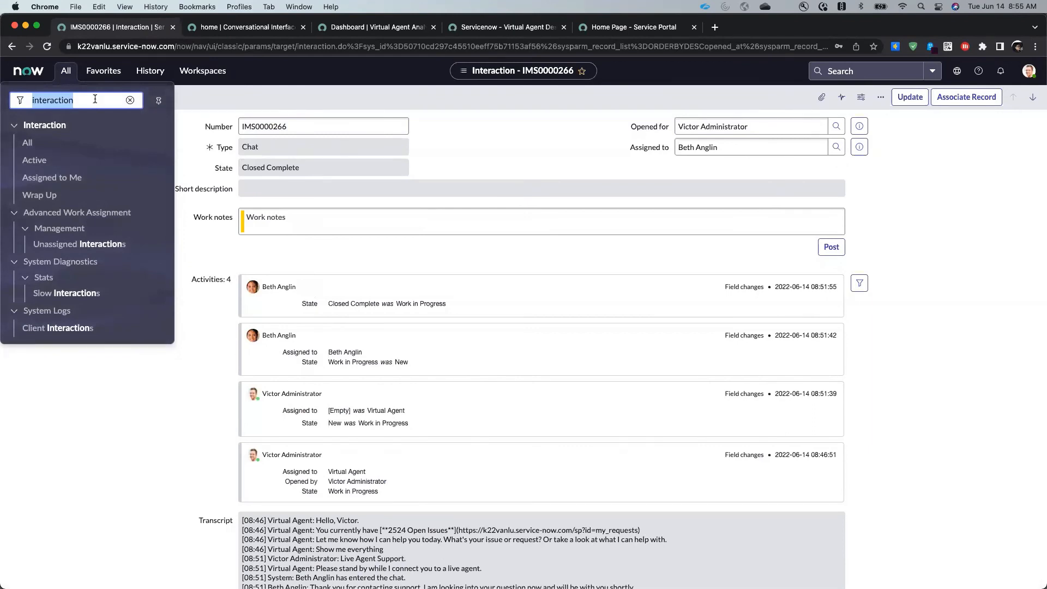
pyautogui.click(198, 150)
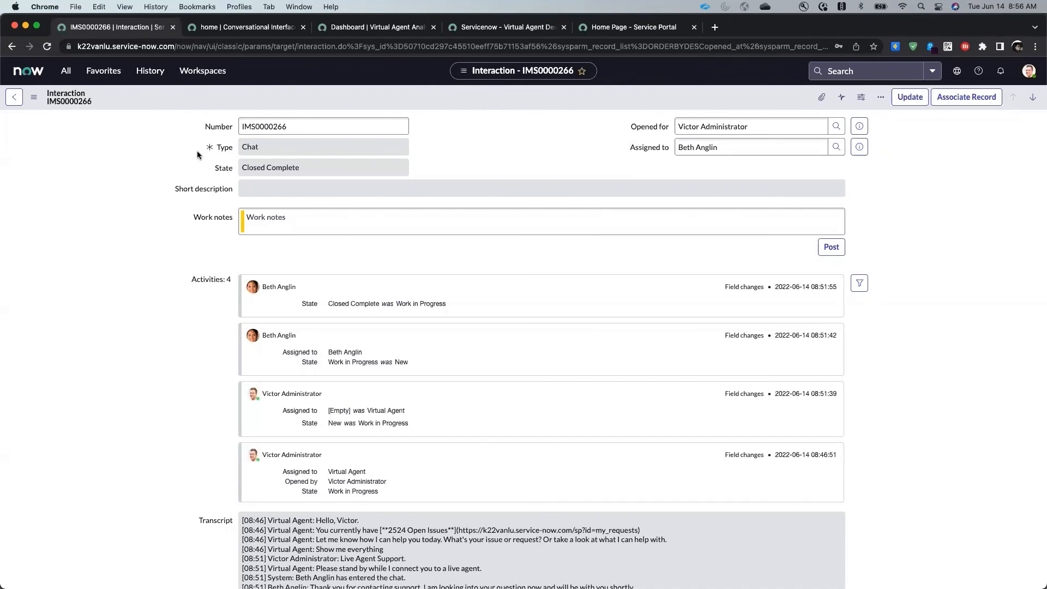
# Find the Advanced Work Assignment Queues module with the filter "queue" and open the Agent Chat Queue to view its post chat survey
pyautogui.click(66, 71)
pyautogui.doubleClick(68, 100)
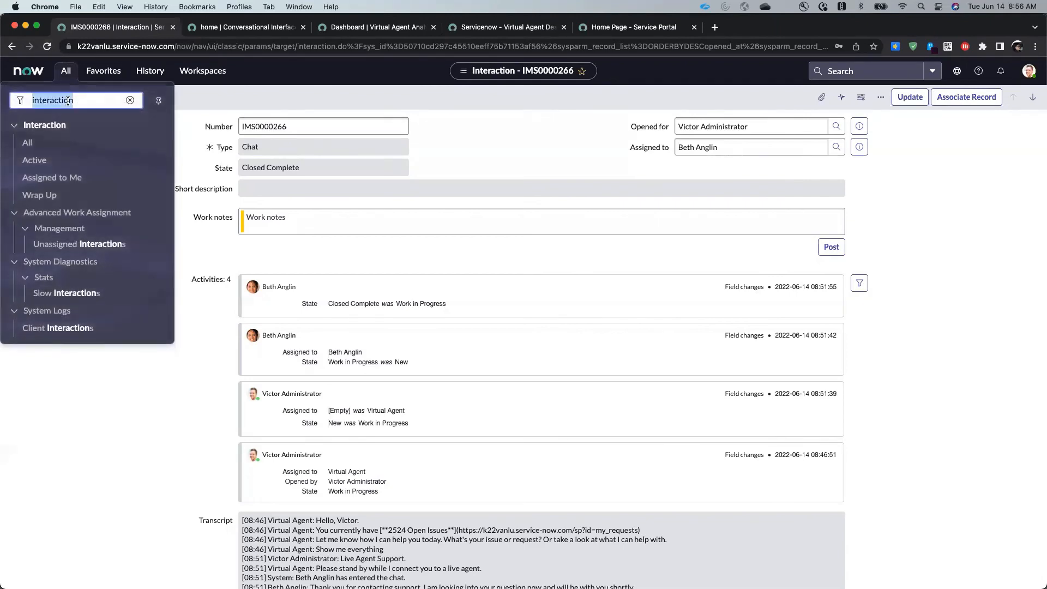
pyautogui.write('queue')
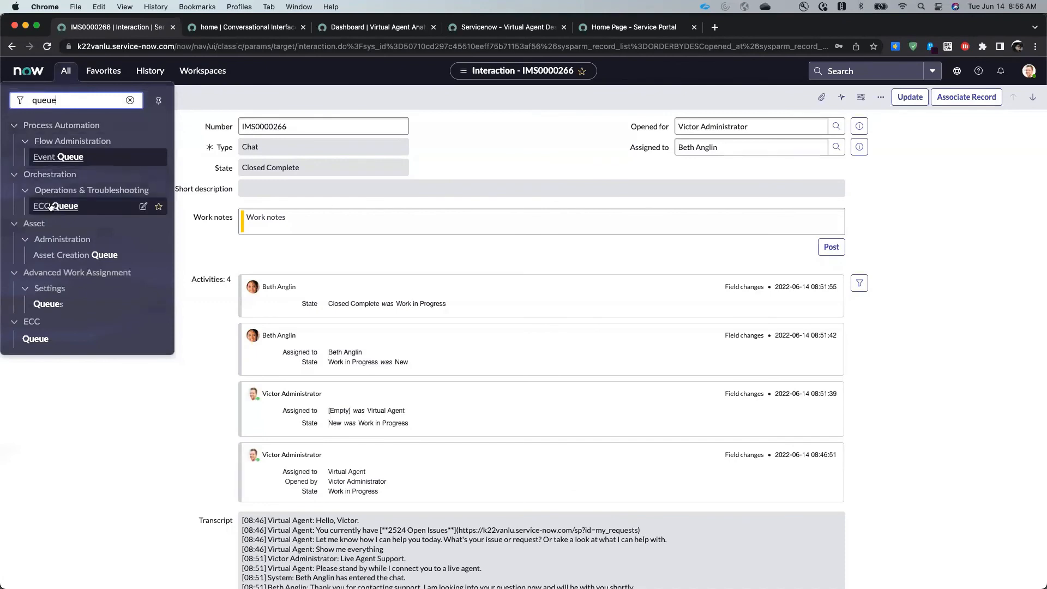
pyautogui.click(49, 310)
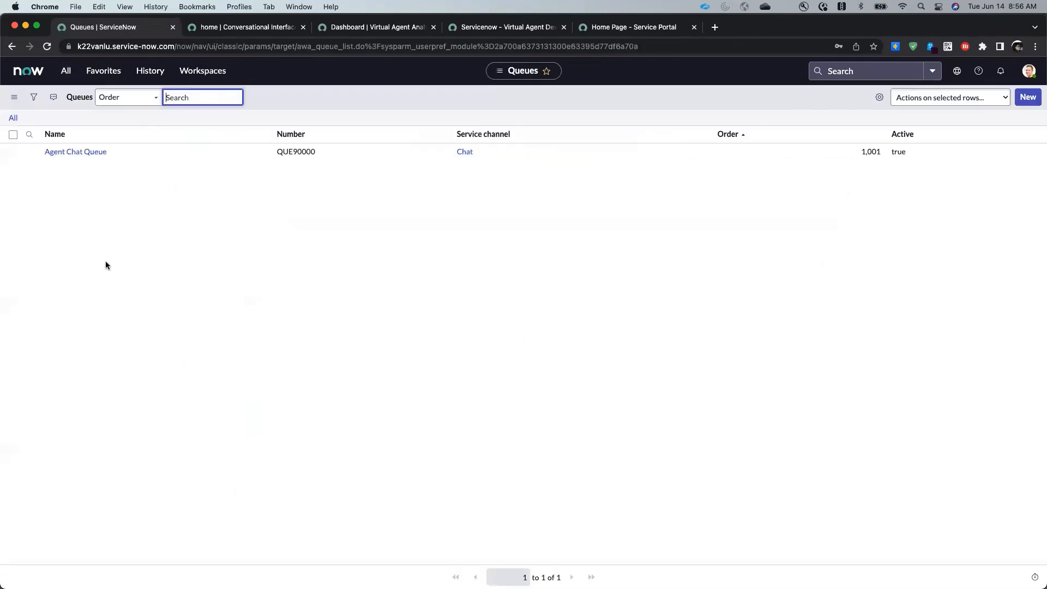
pyautogui.click(56, 151)
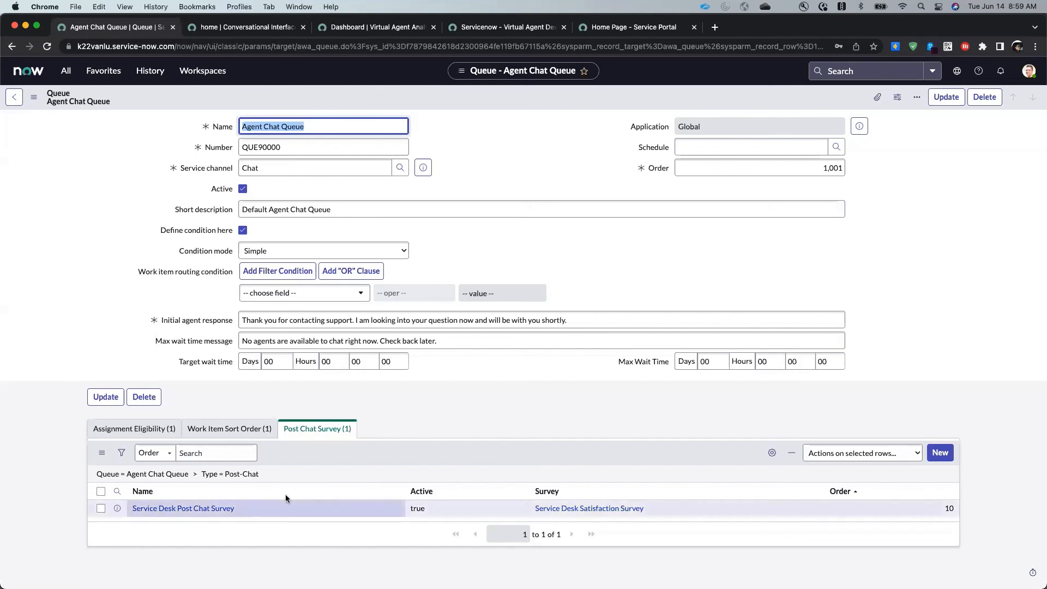
pyautogui.click(96, 188)
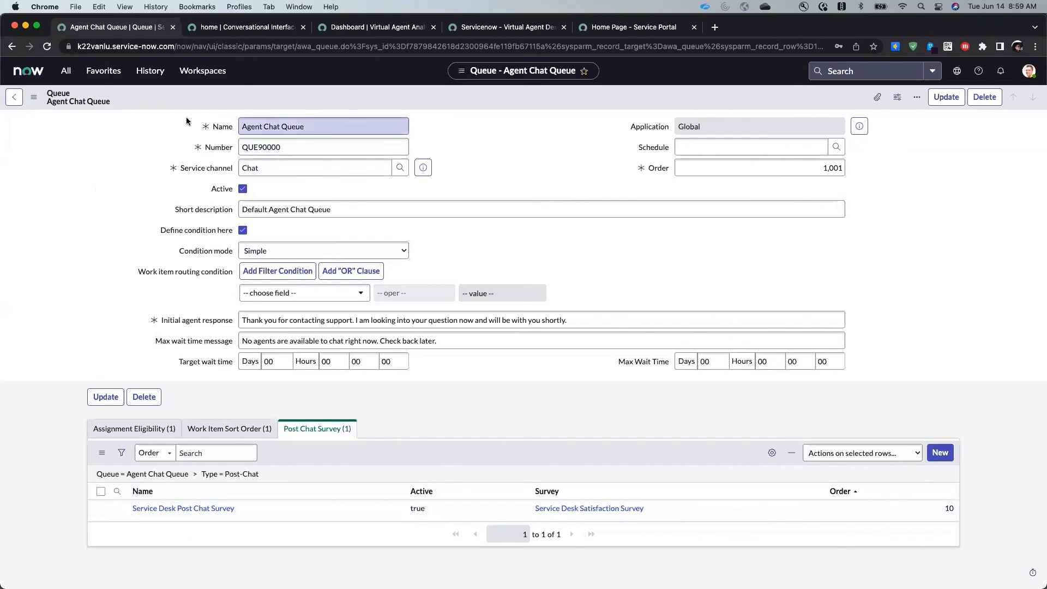
# Switch to the Virtual Agent Analytics dashboard and examine the Good, Neutral and Bueno segments of the User feedback chart
pyautogui.click(359, 31)
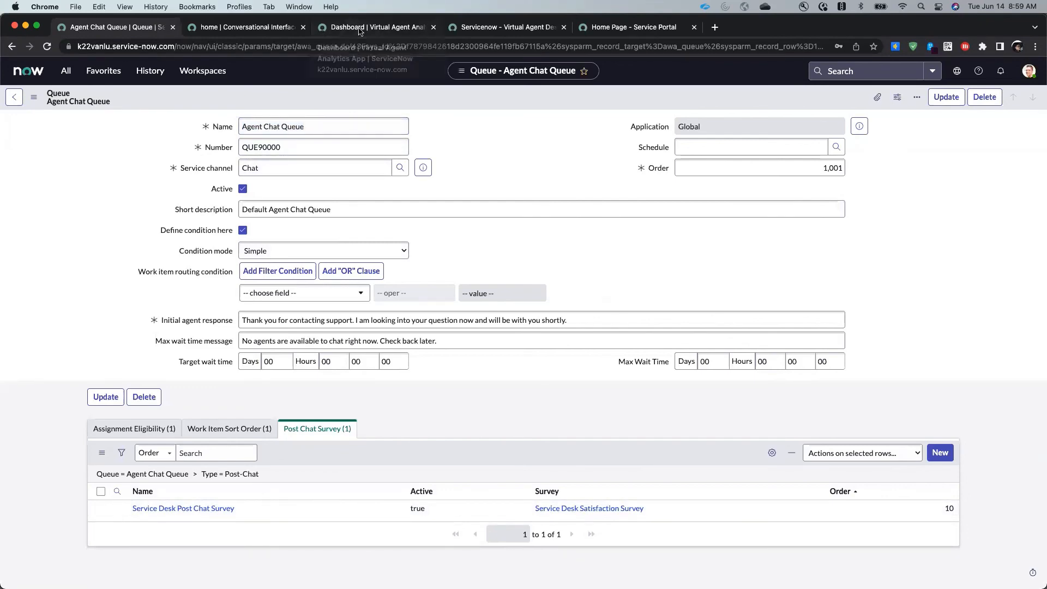
pyautogui.scroll(-5, 577, 235)
pyautogui.scroll(-3, 578, 235)
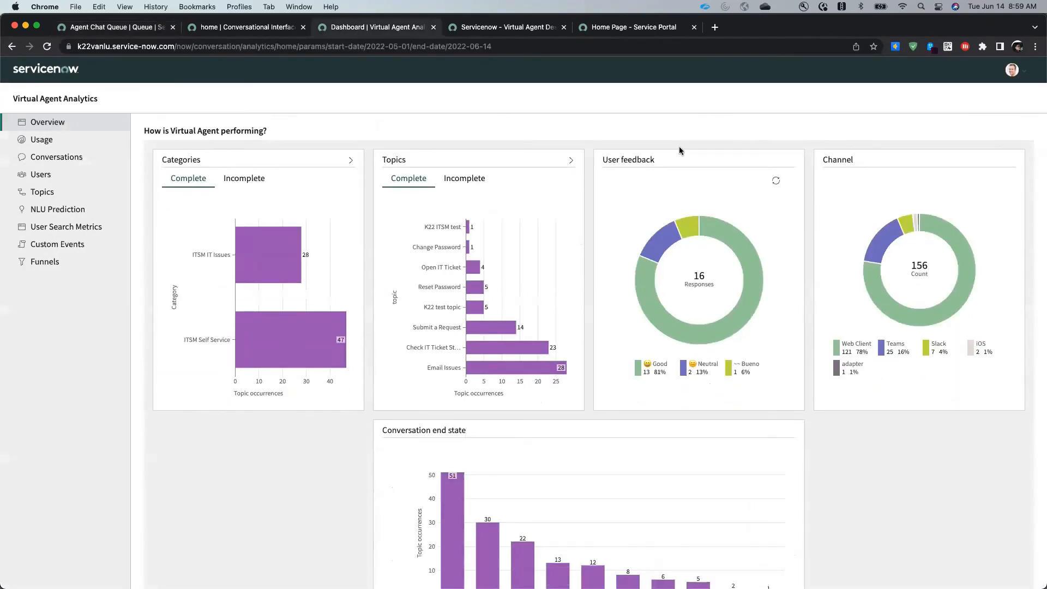
pyautogui.moveTo(729, 241)
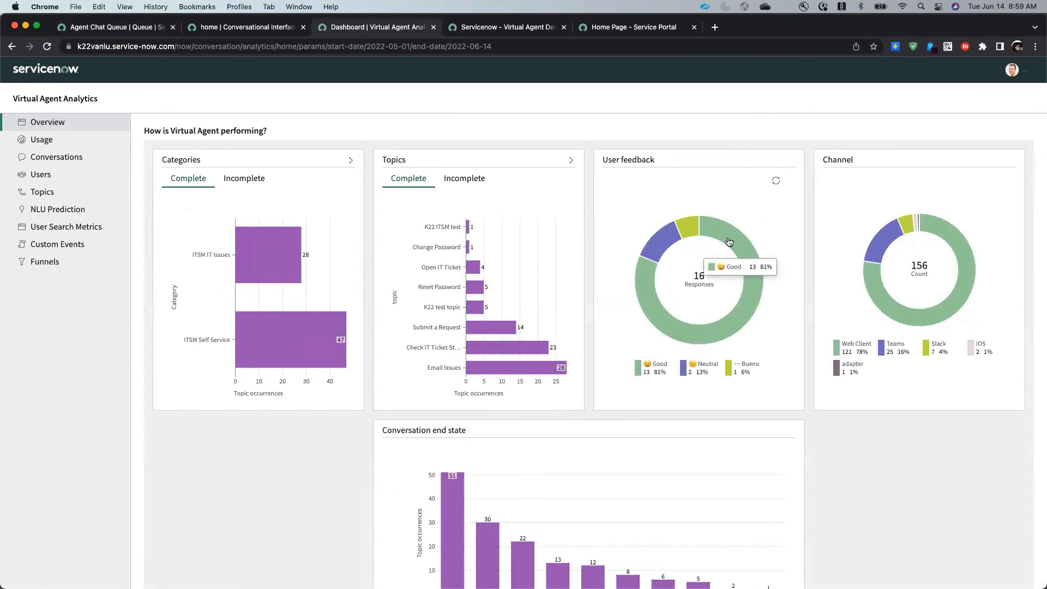
pyautogui.click(650, 303)
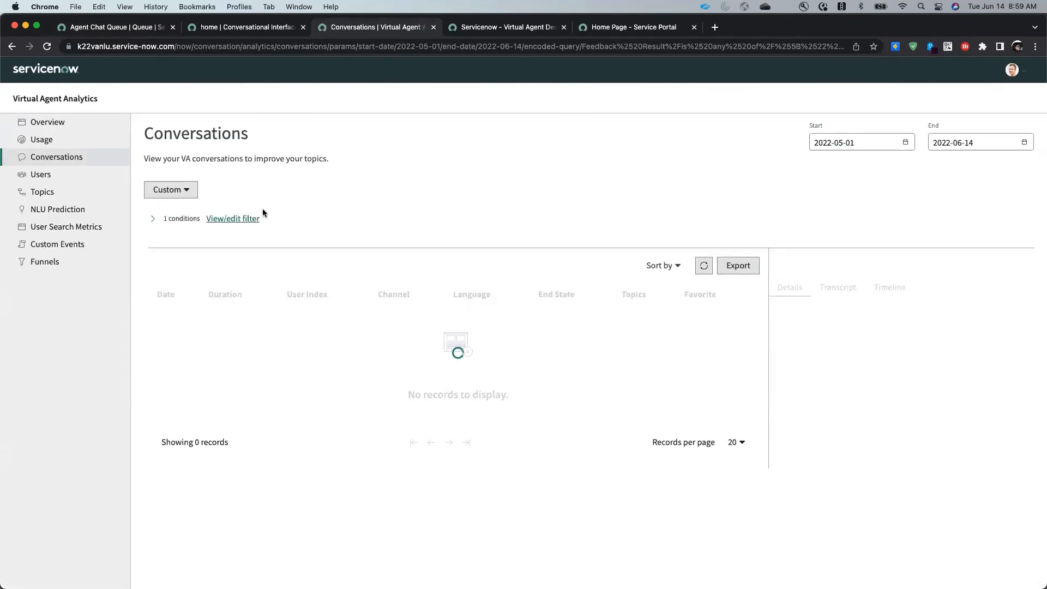
pyautogui.click(11, 47)
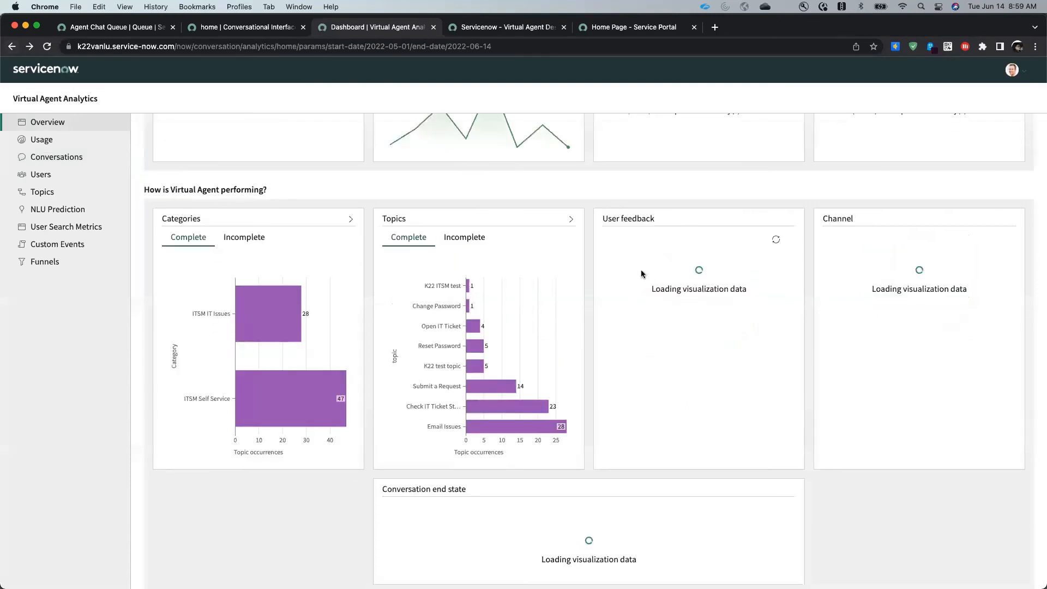
pyautogui.scroll(-1, 692, 377)
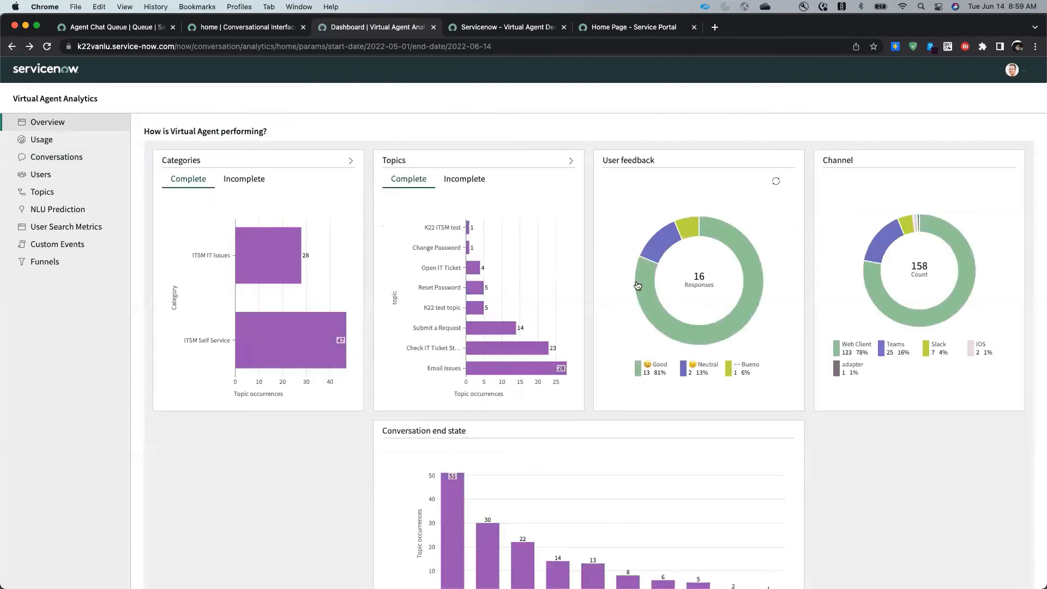
pyautogui.moveTo(648, 296)
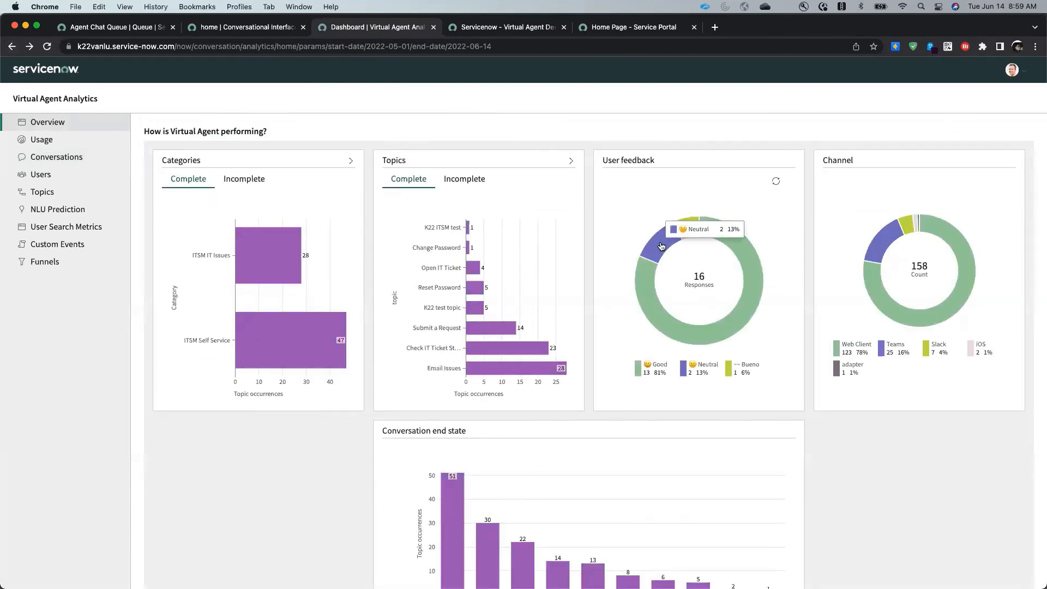
pyautogui.moveTo(684, 229)
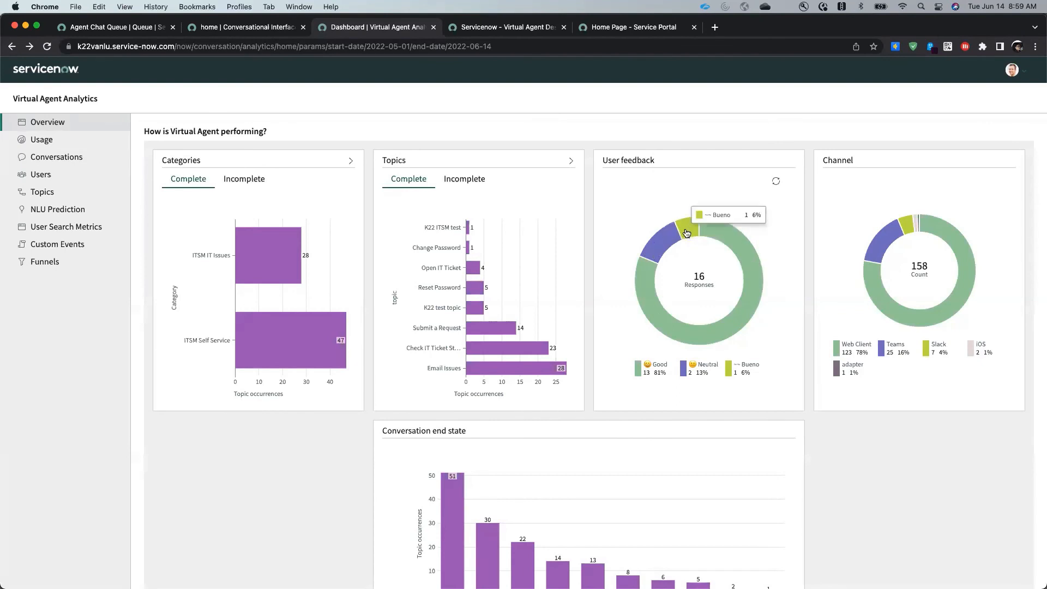
pyautogui.click(647, 310)
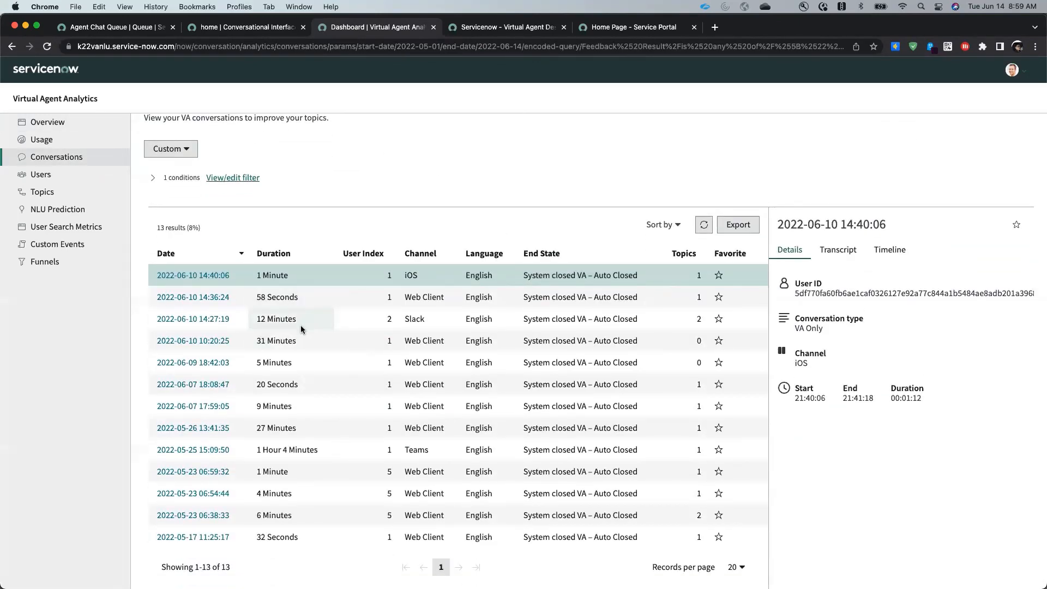
pyautogui.click(849, 252)
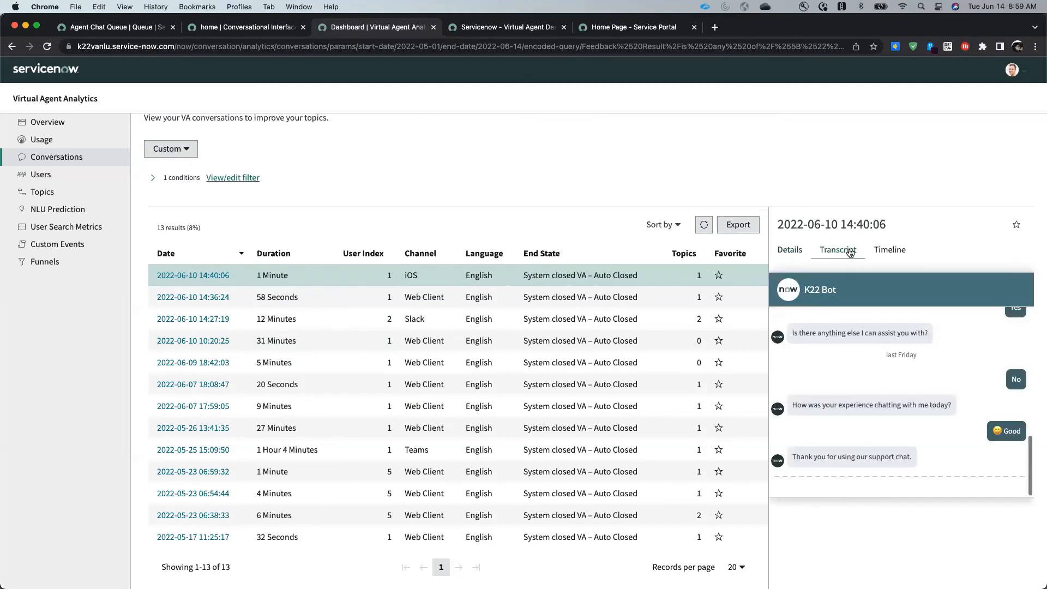
pyautogui.click(877, 252)
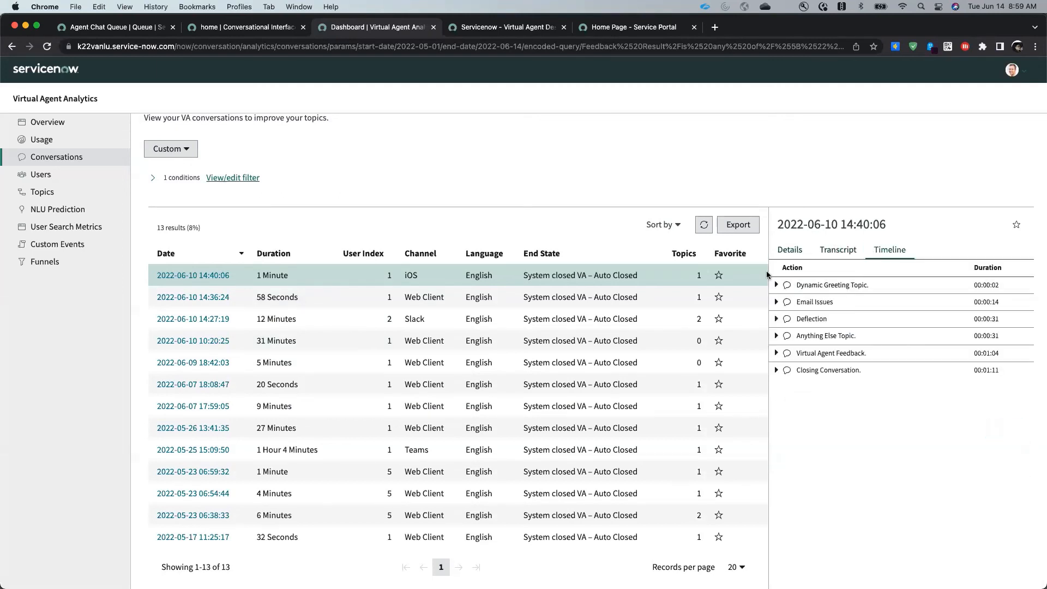